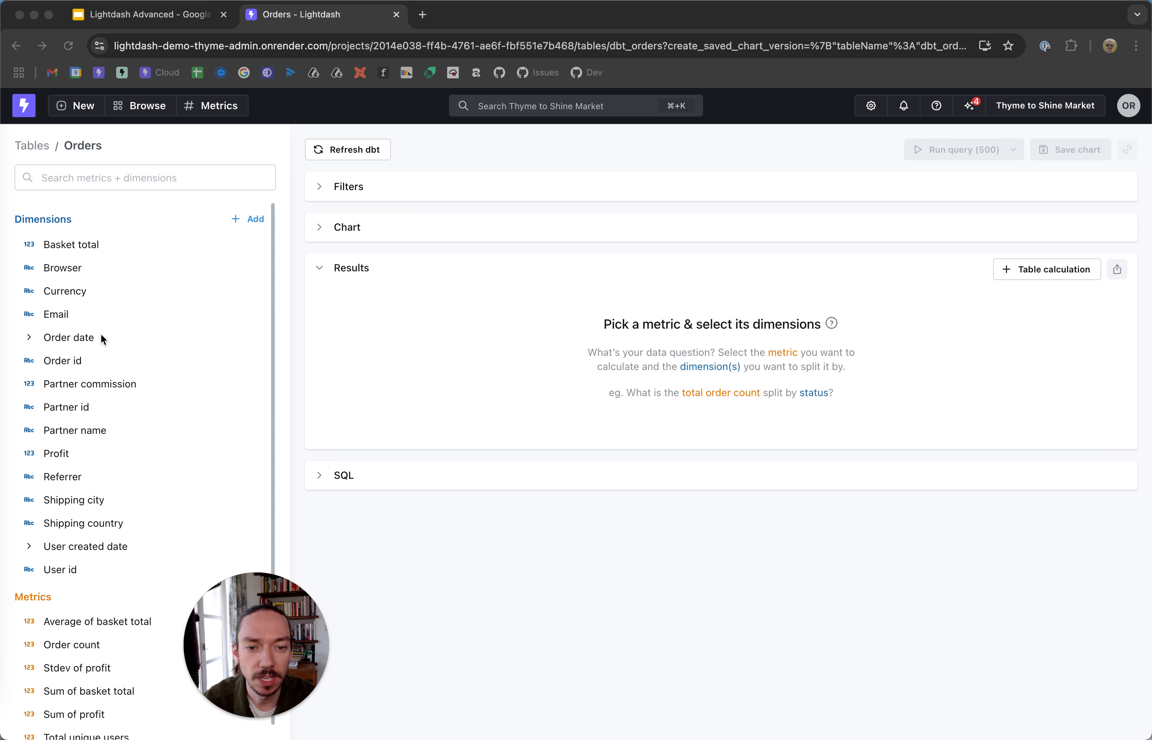
Step: Build and run a query of Order count split by Order date month
scroll(97, 421, down, 1)
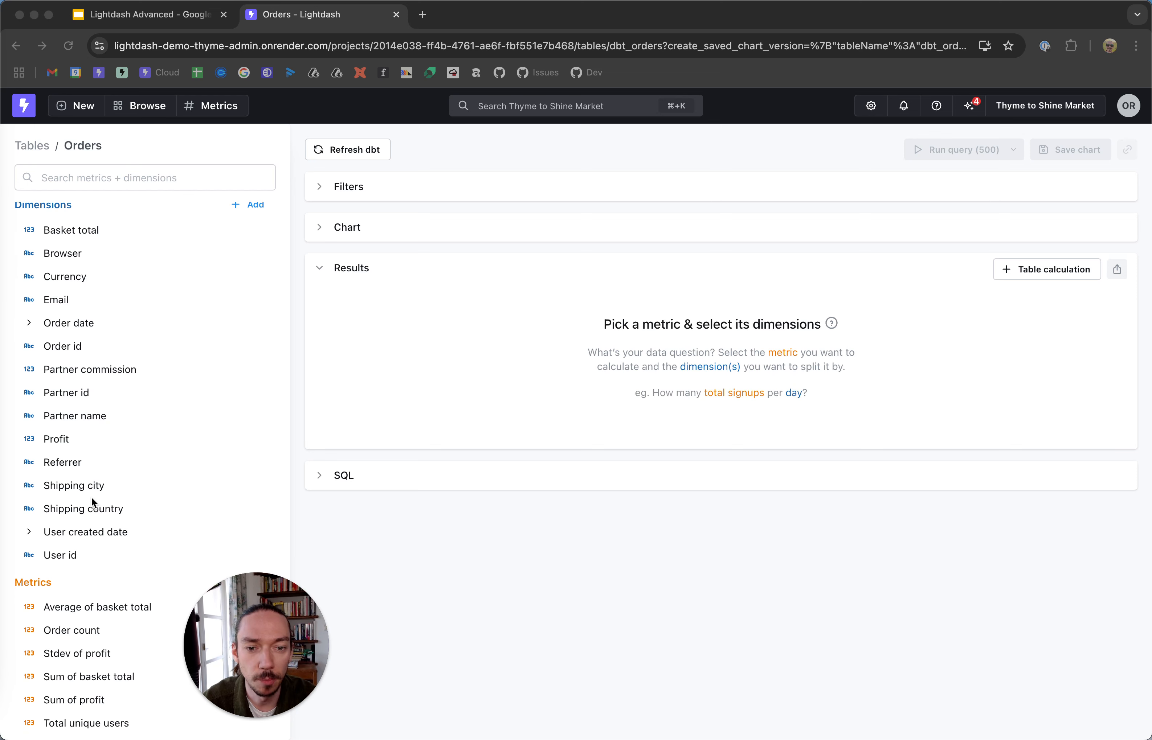
click(80, 633)
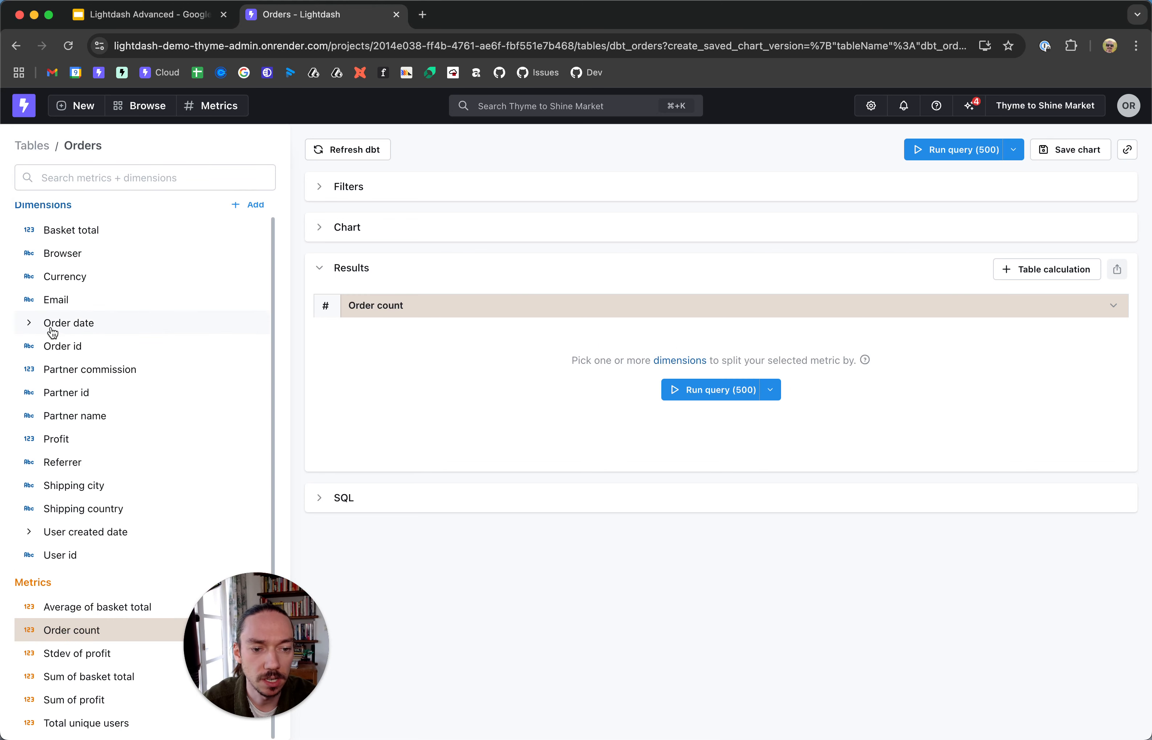
click(34, 329)
click(92, 415)
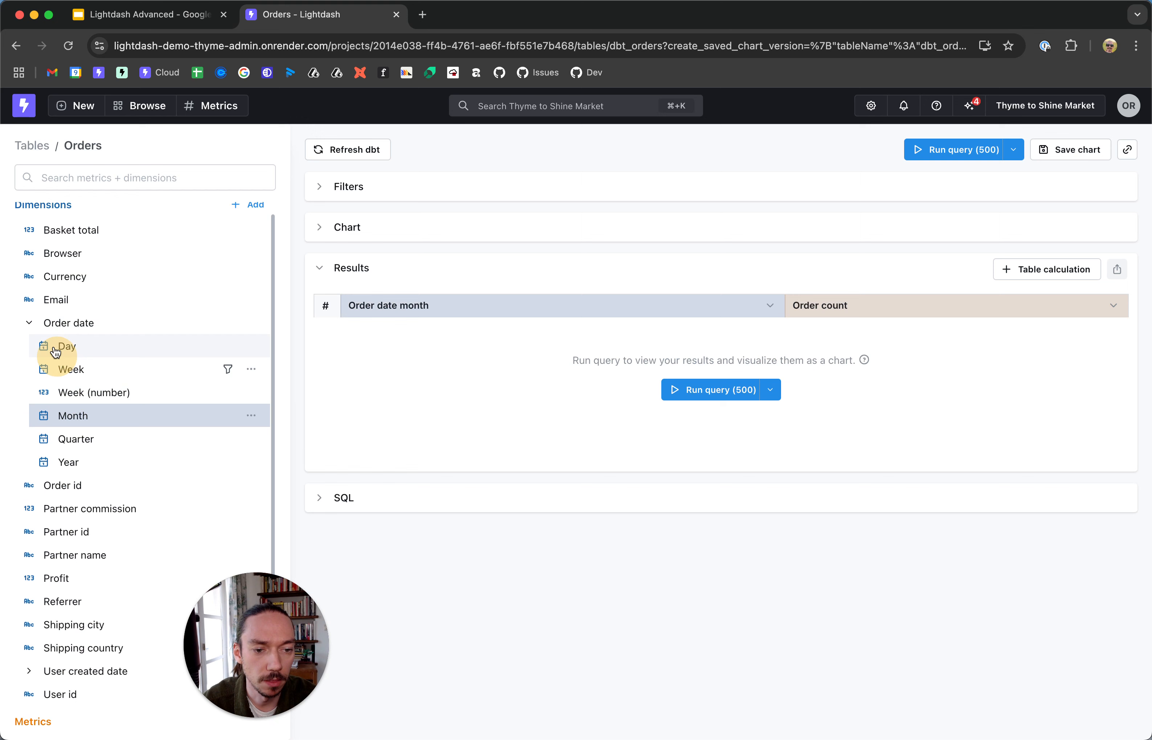
click(30, 324)
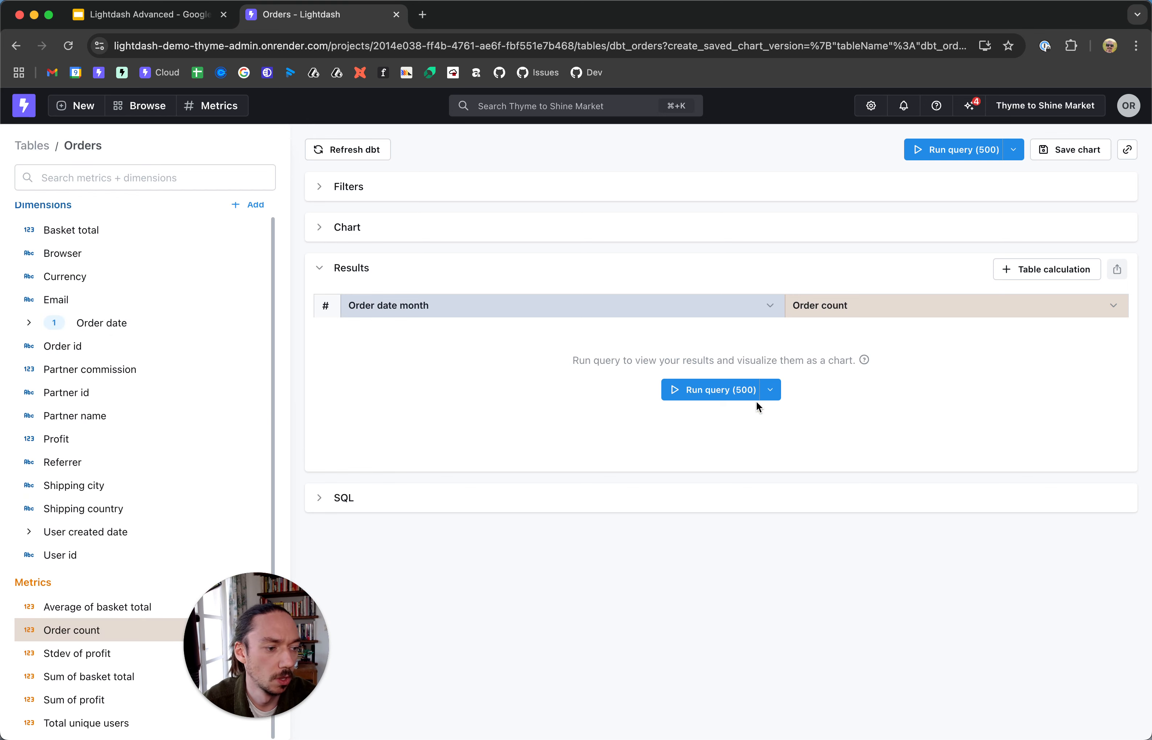
click(729, 390)
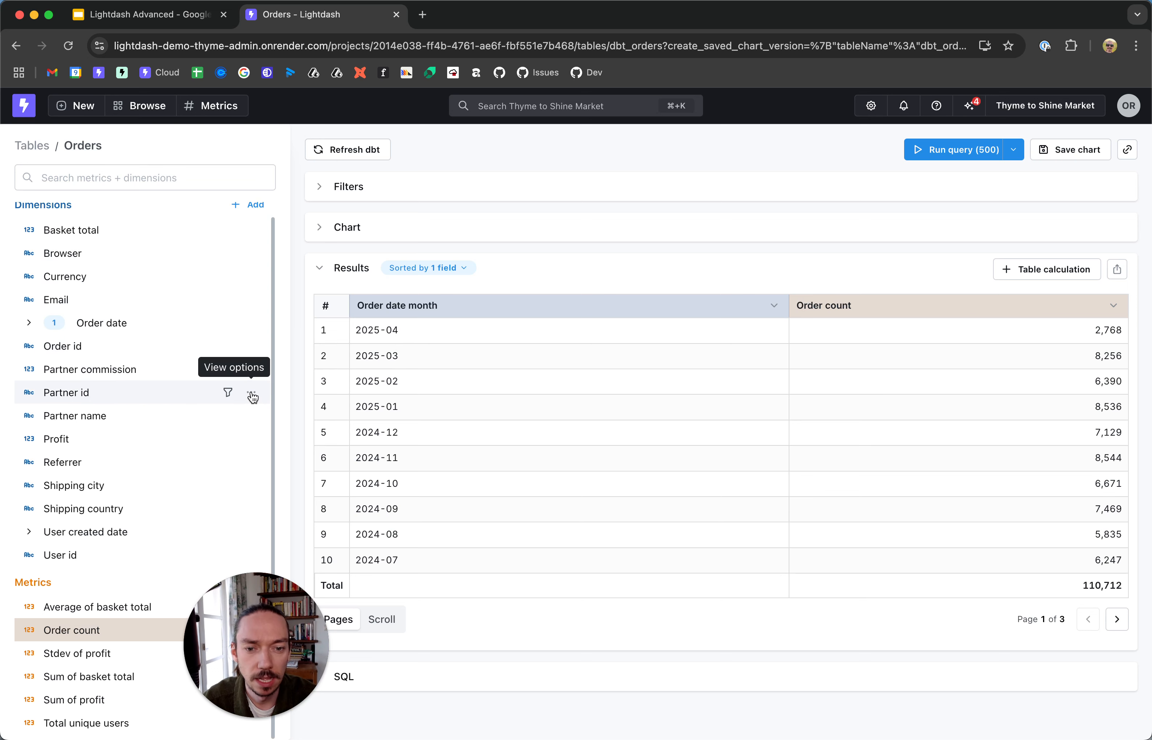
Step: Create a Count distinct custom metric on Partner id labelled "Unique Partners"
click(252, 394)
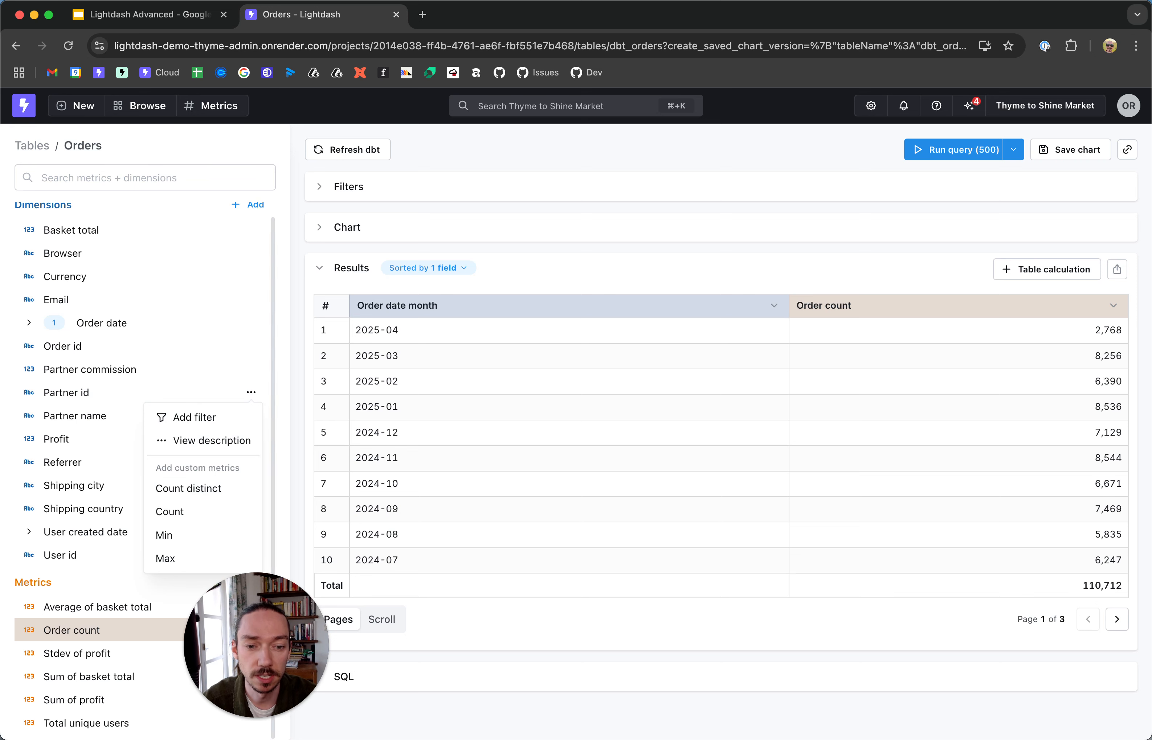
click(203, 496)
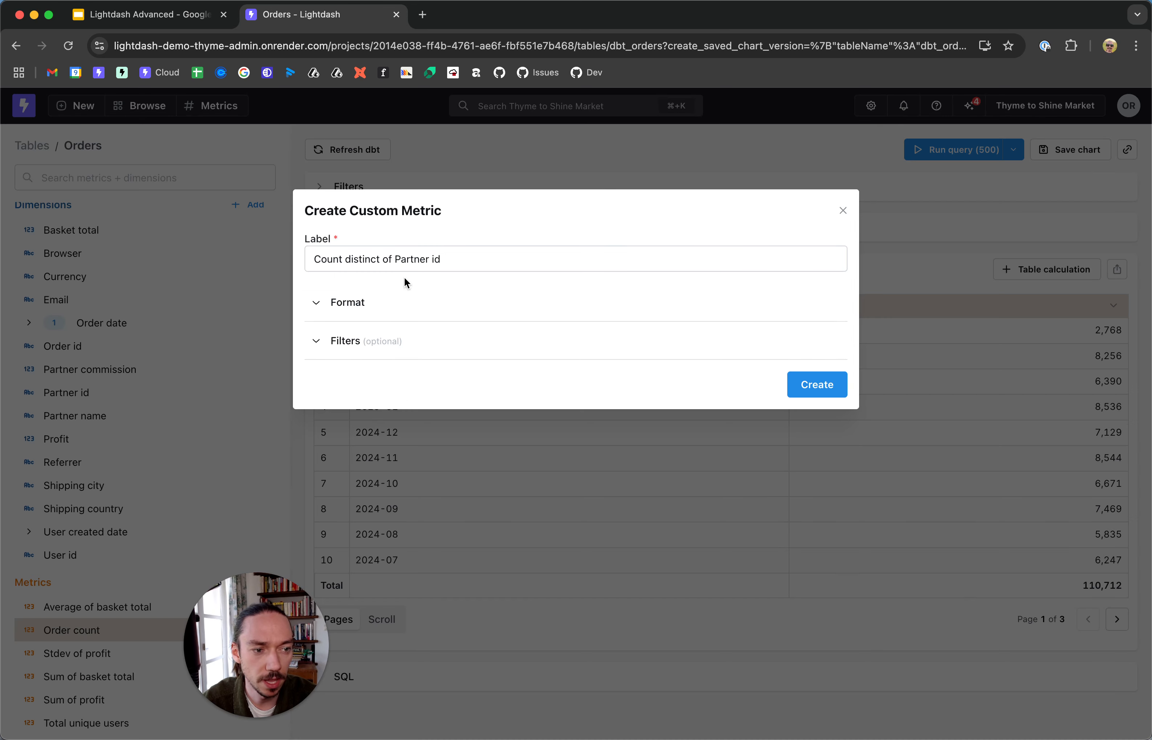
drag(478, 257, 307, 258)
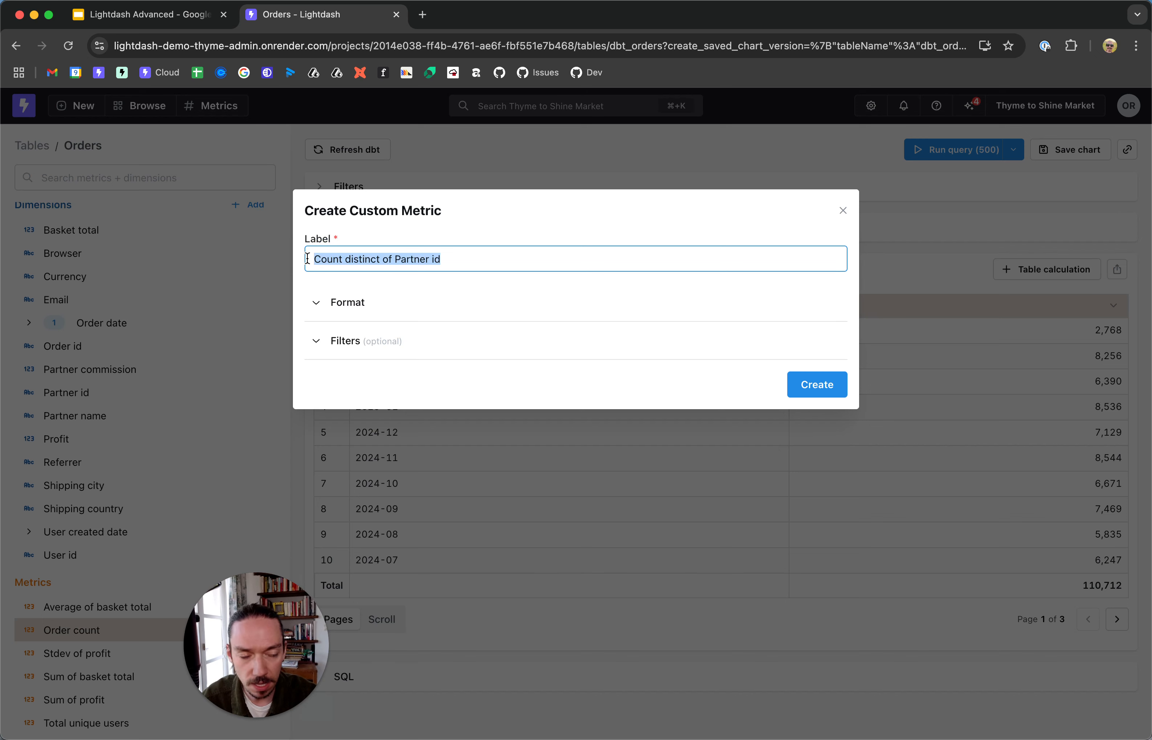
text(Unique )
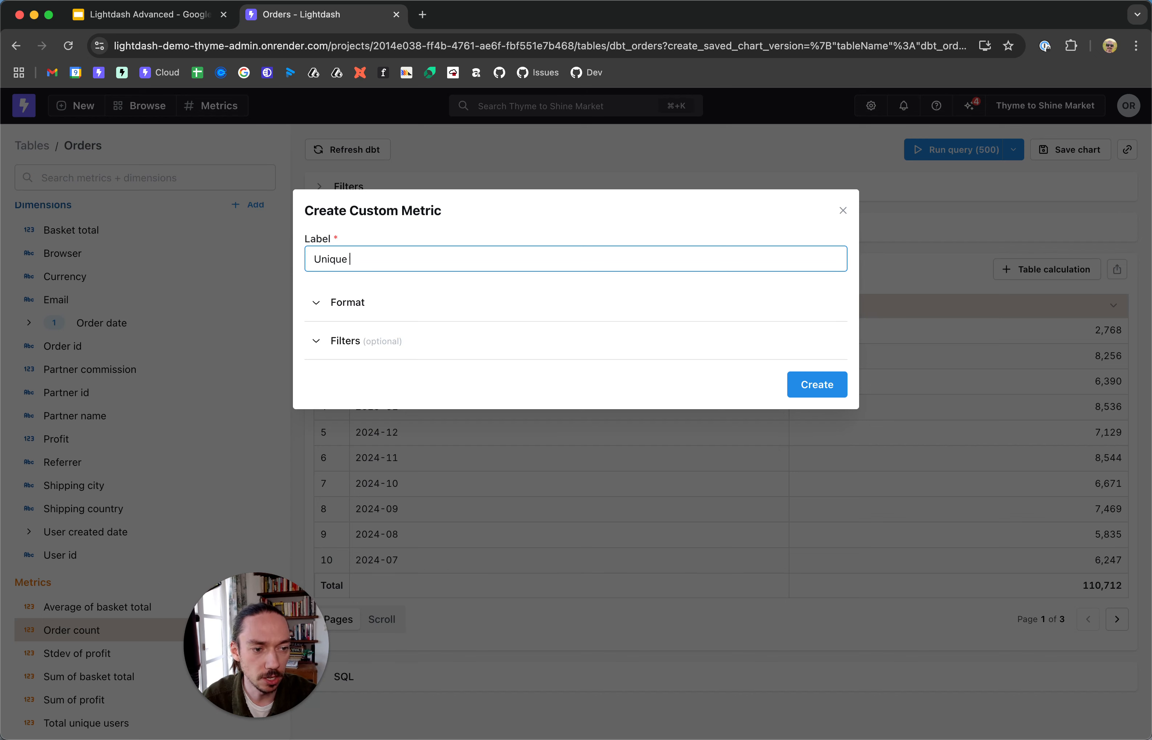
text(Partners)
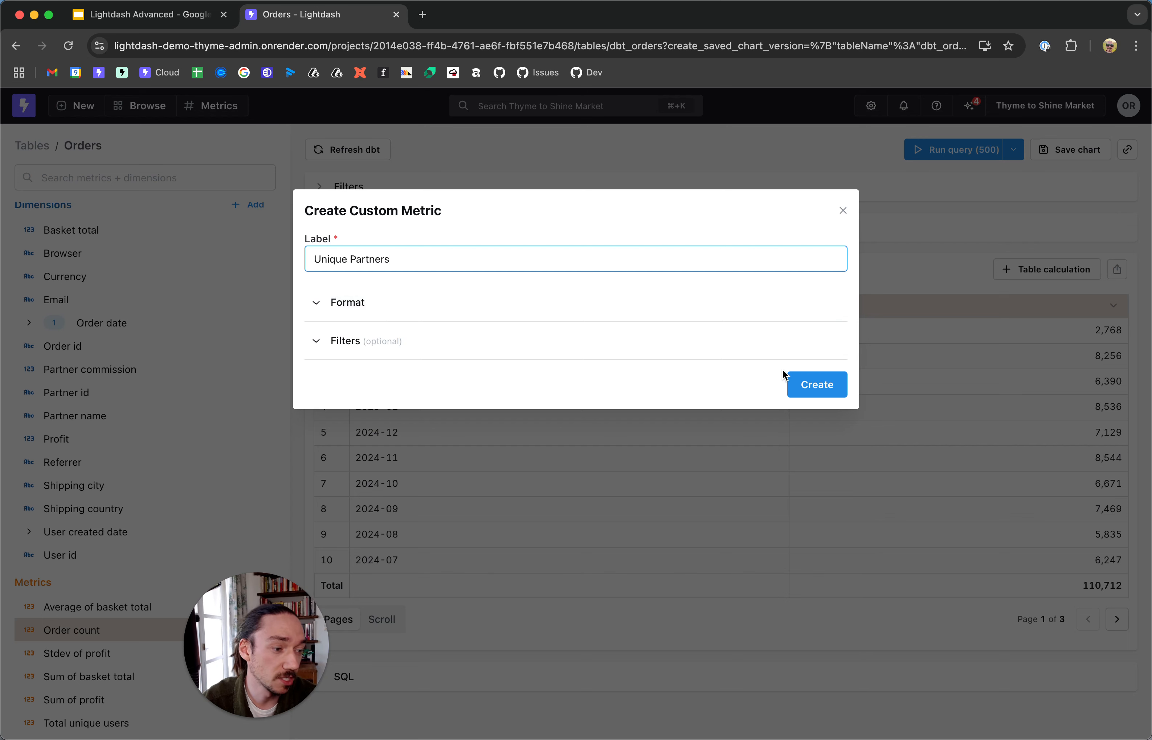
click(808, 387)
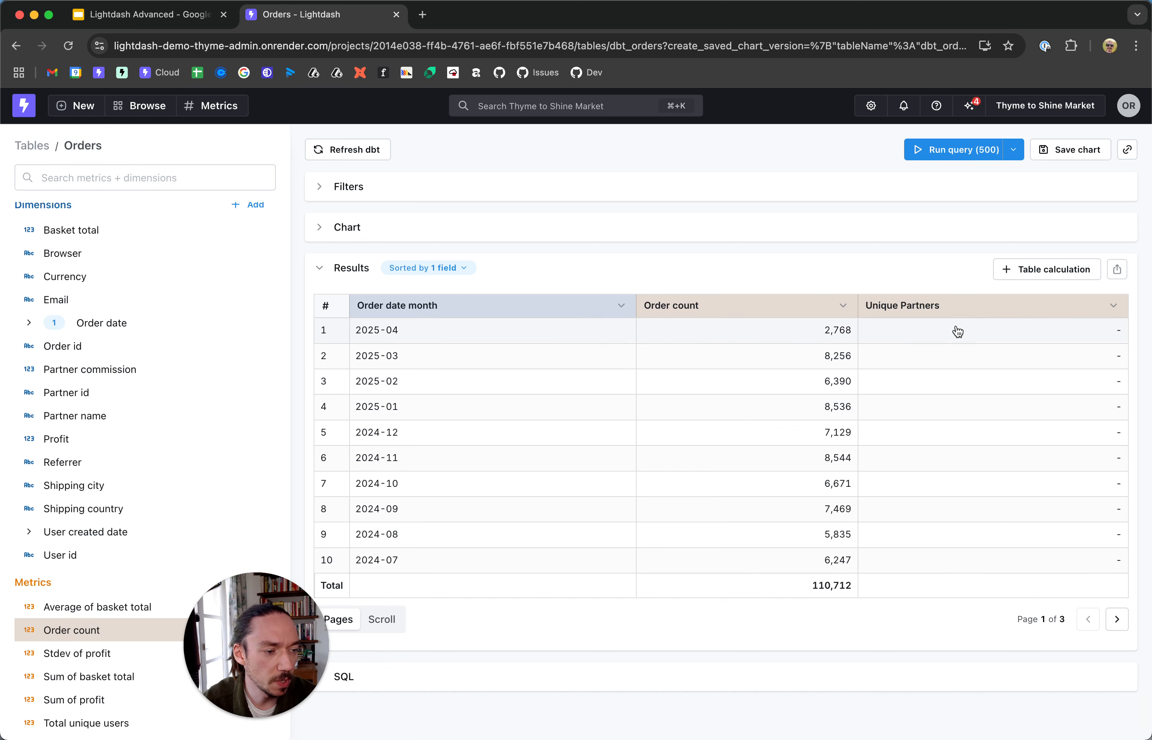
scroll(85, 416, down, 2)
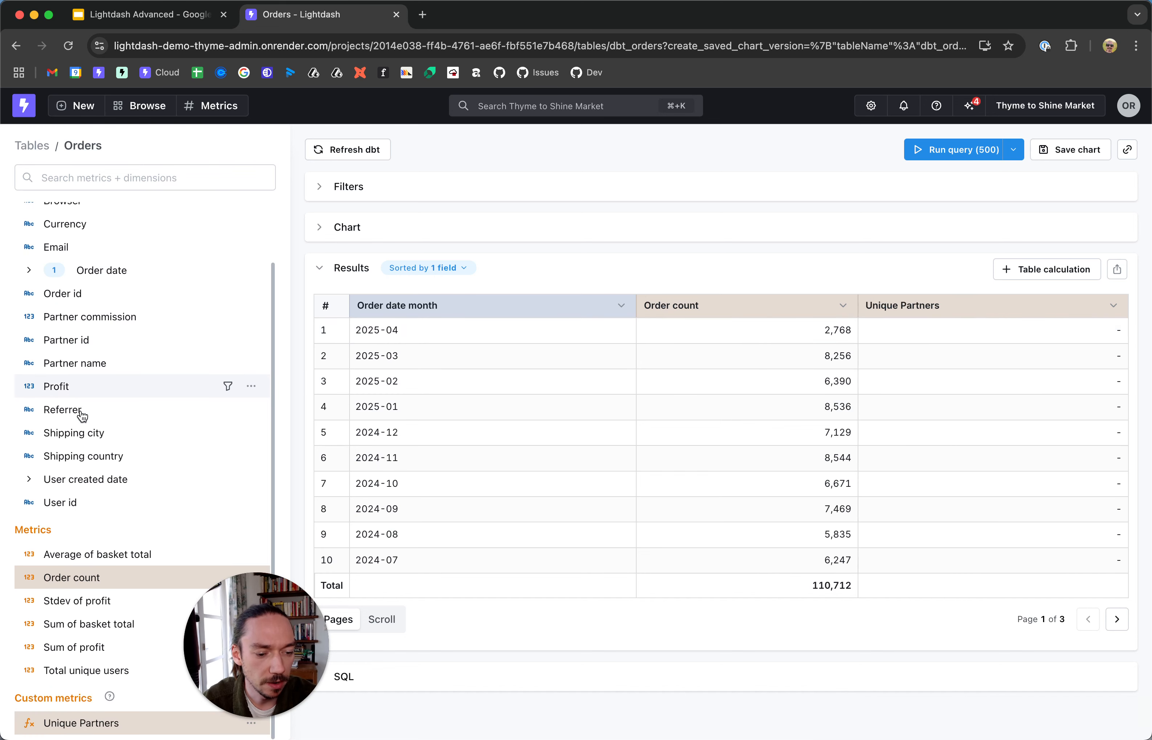
drag(268, 647, 248, 441)
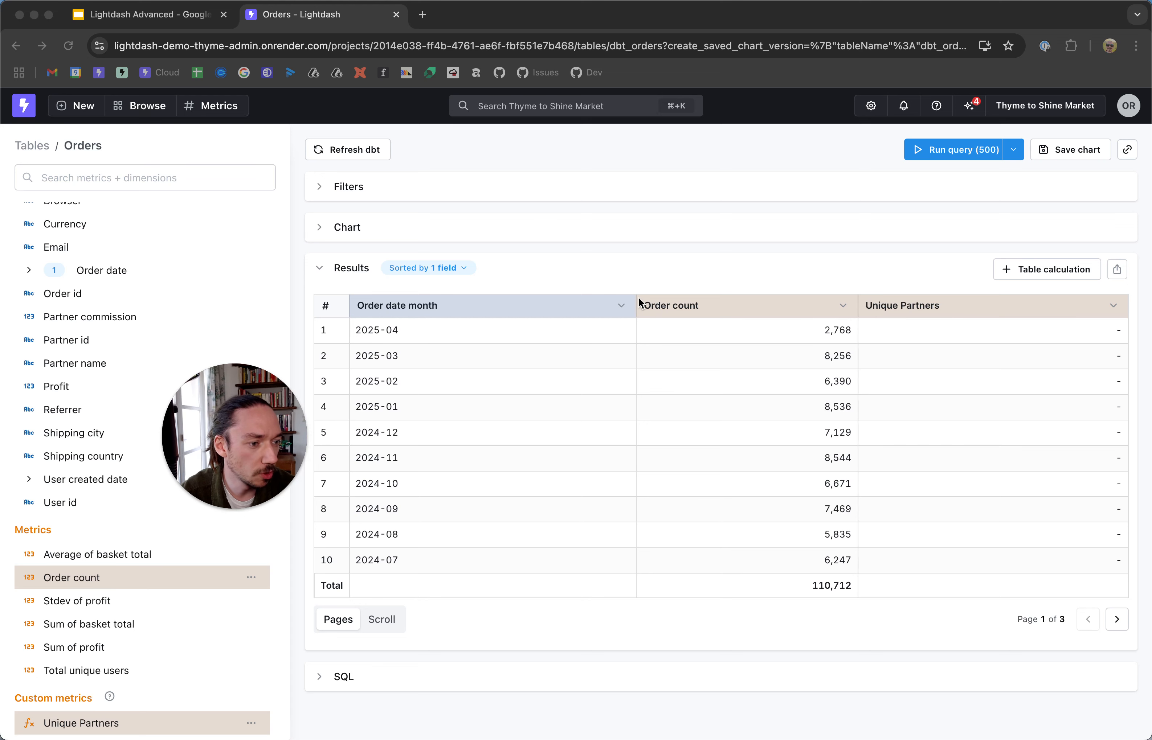
Step: Remove Order date month, Order count and Unique Partners from the query to leave it empty
click(621, 306)
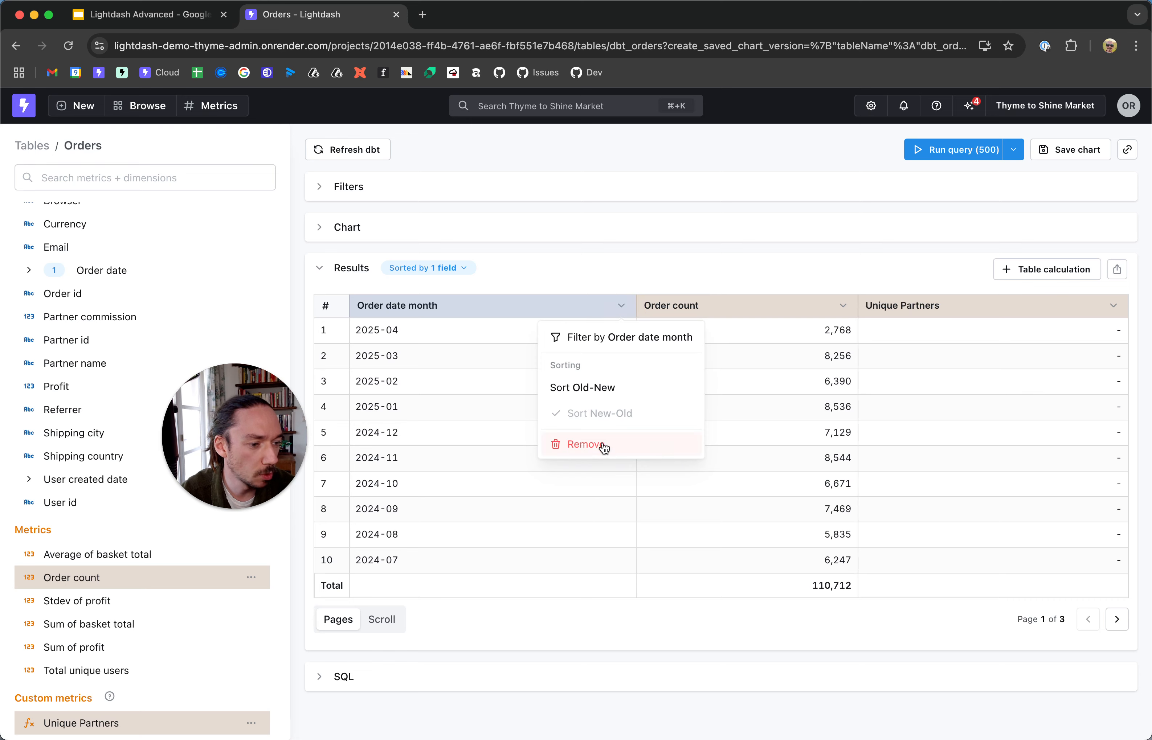
click(604, 444)
click(685, 306)
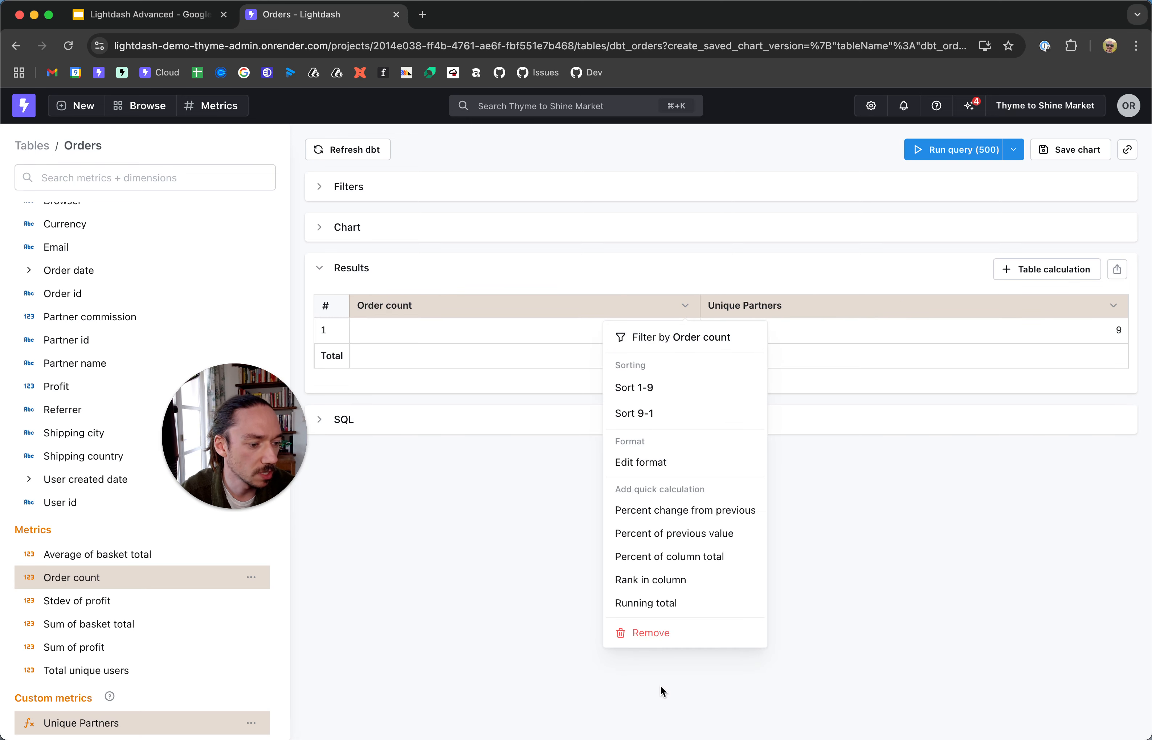
click(665, 643)
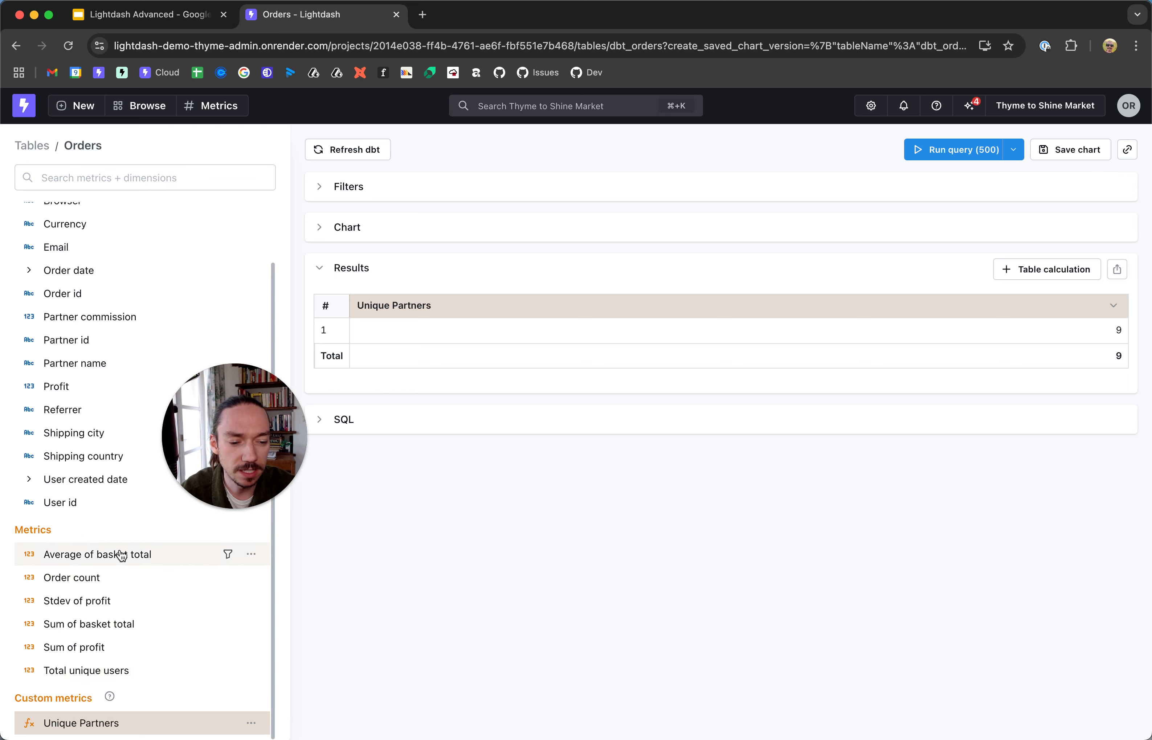
mouse_move(130, 558)
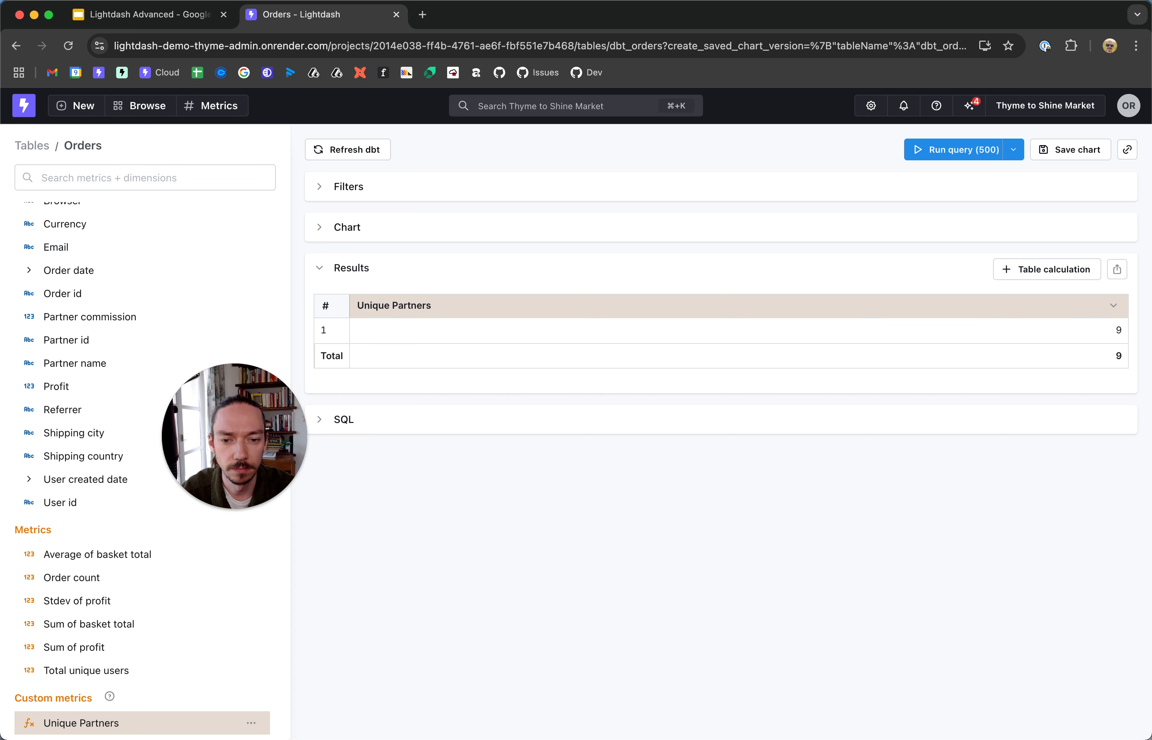
click(87, 726)
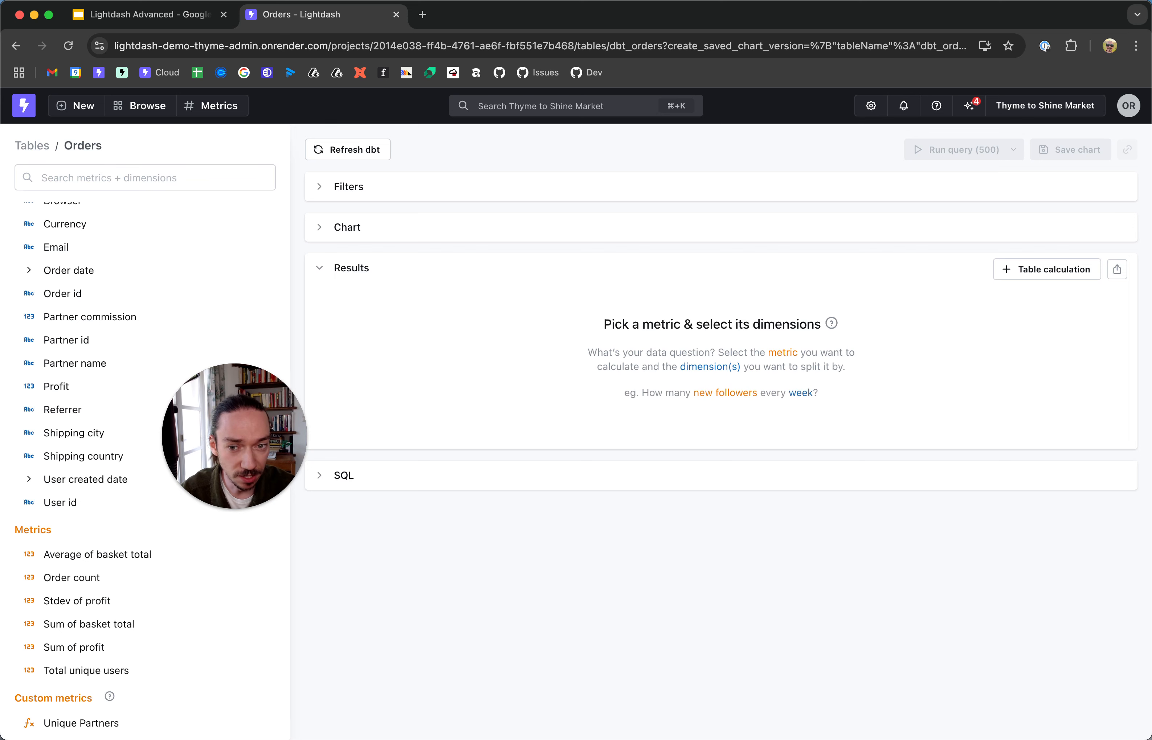
Step: Build and run a query of Sum of profit split by Partner name
click(71, 369)
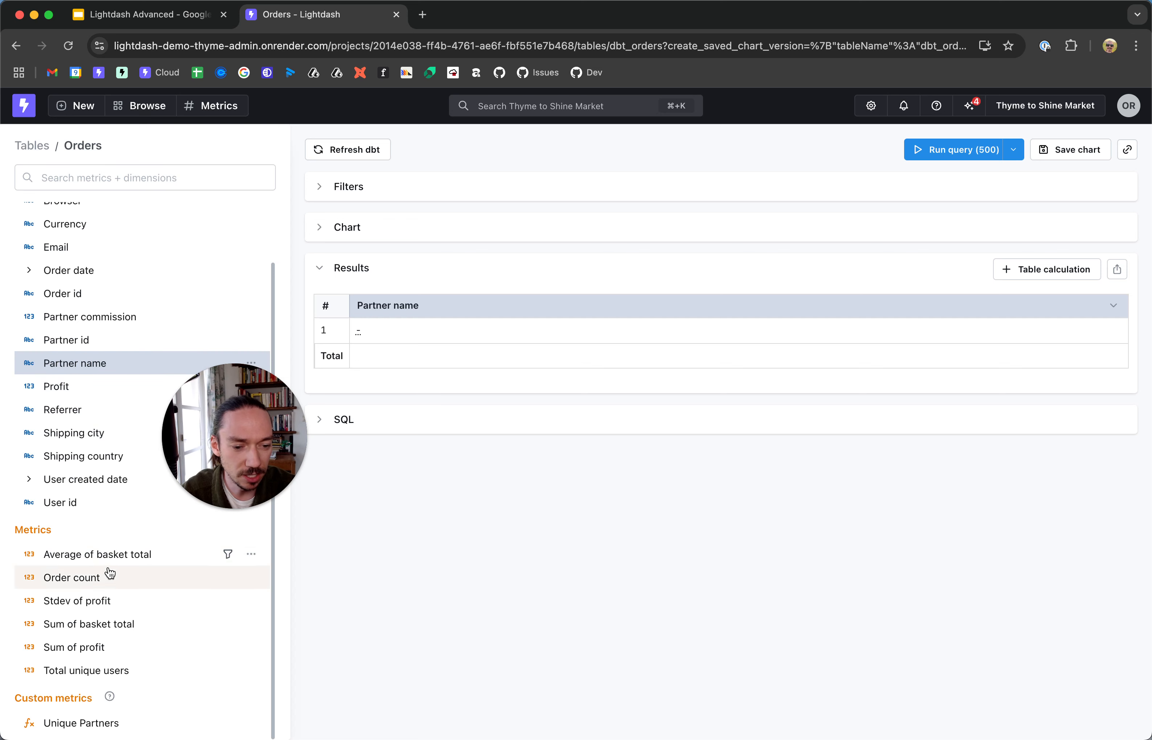
click(98, 647)
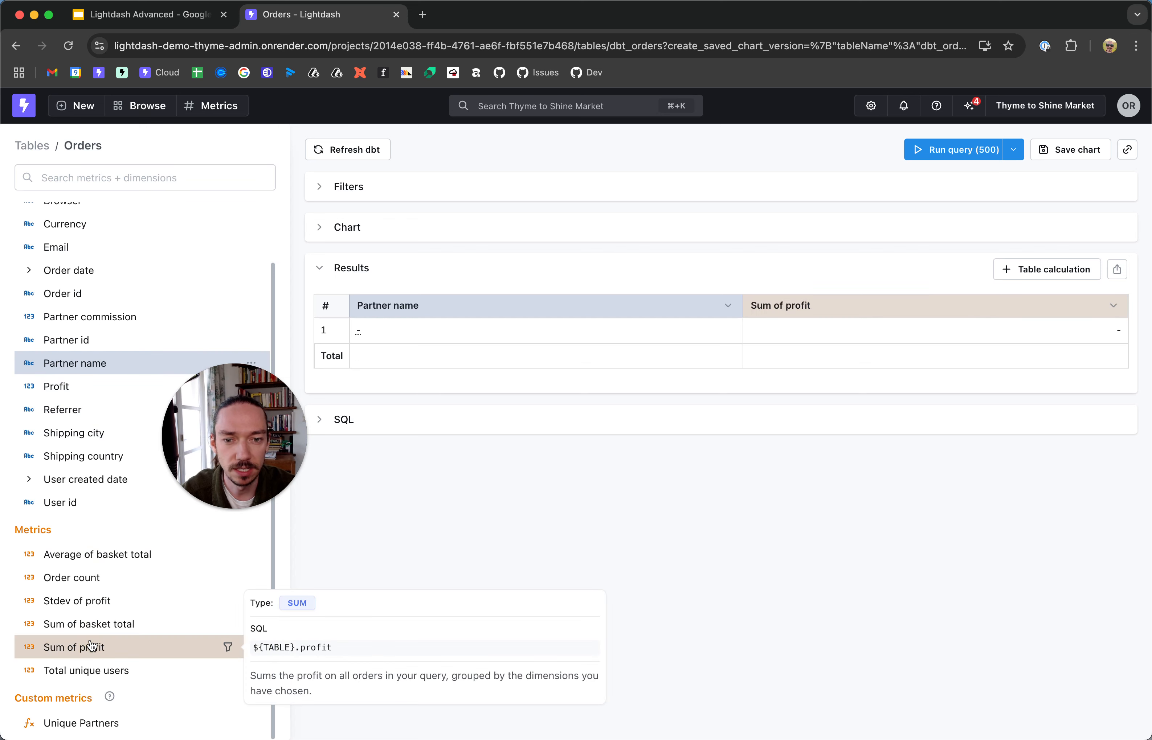
click(942, 150)
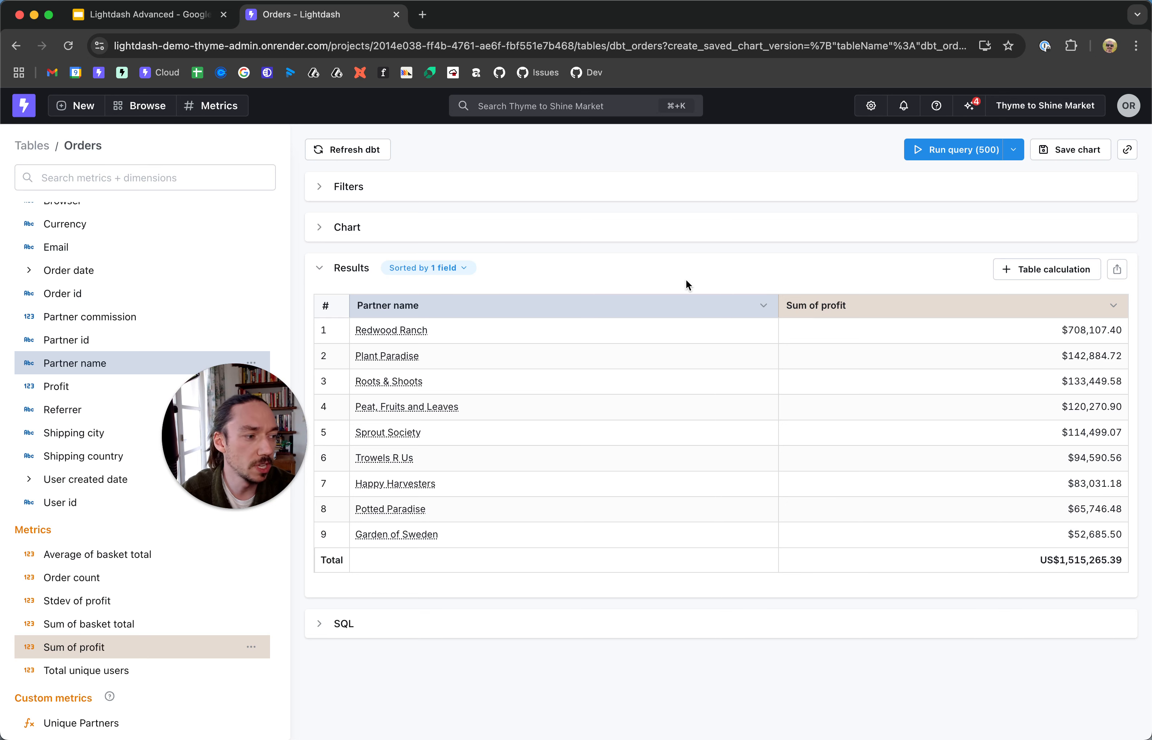
Step: Add a Percent of column total quick calculation on Sum of profit
click(1113, 310)
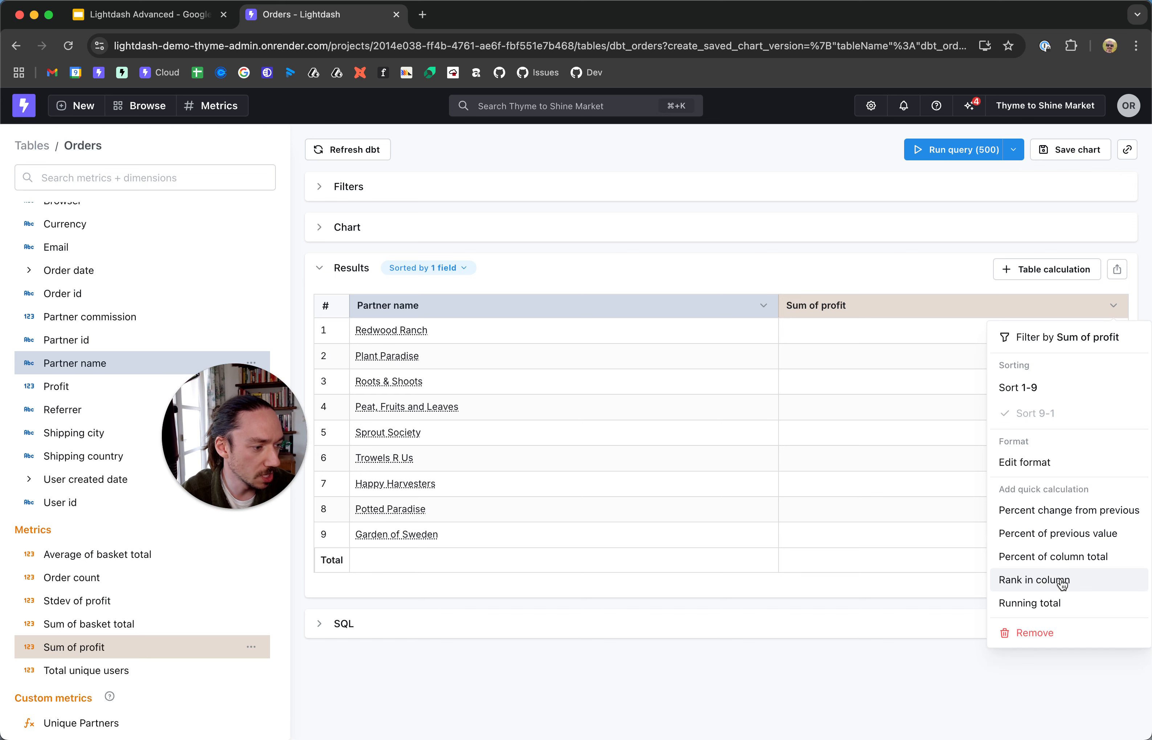
click(1075, 563)
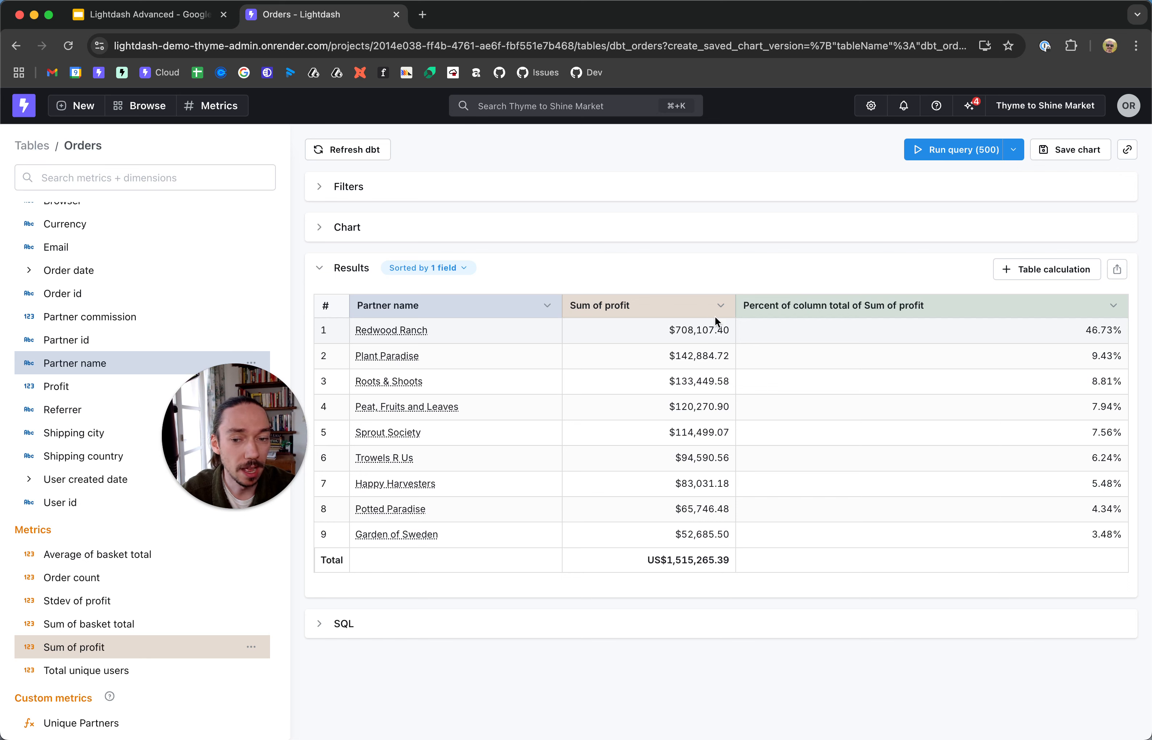
click(721, 306)
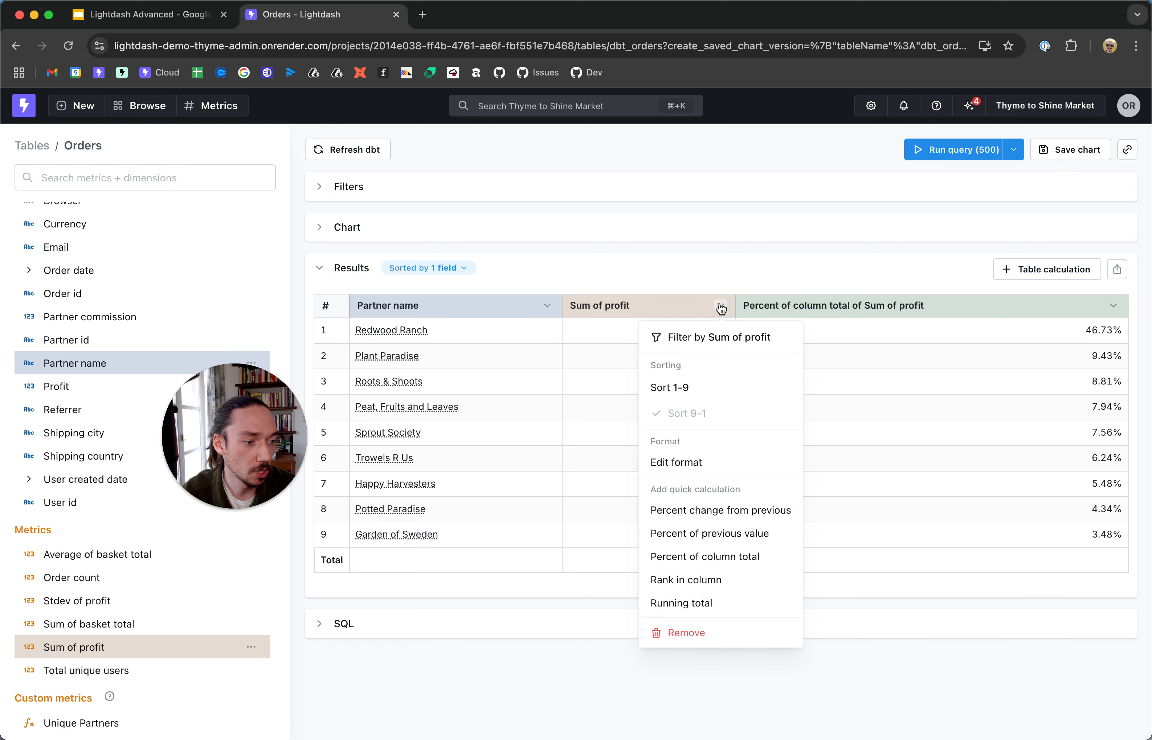
click(896, 237)
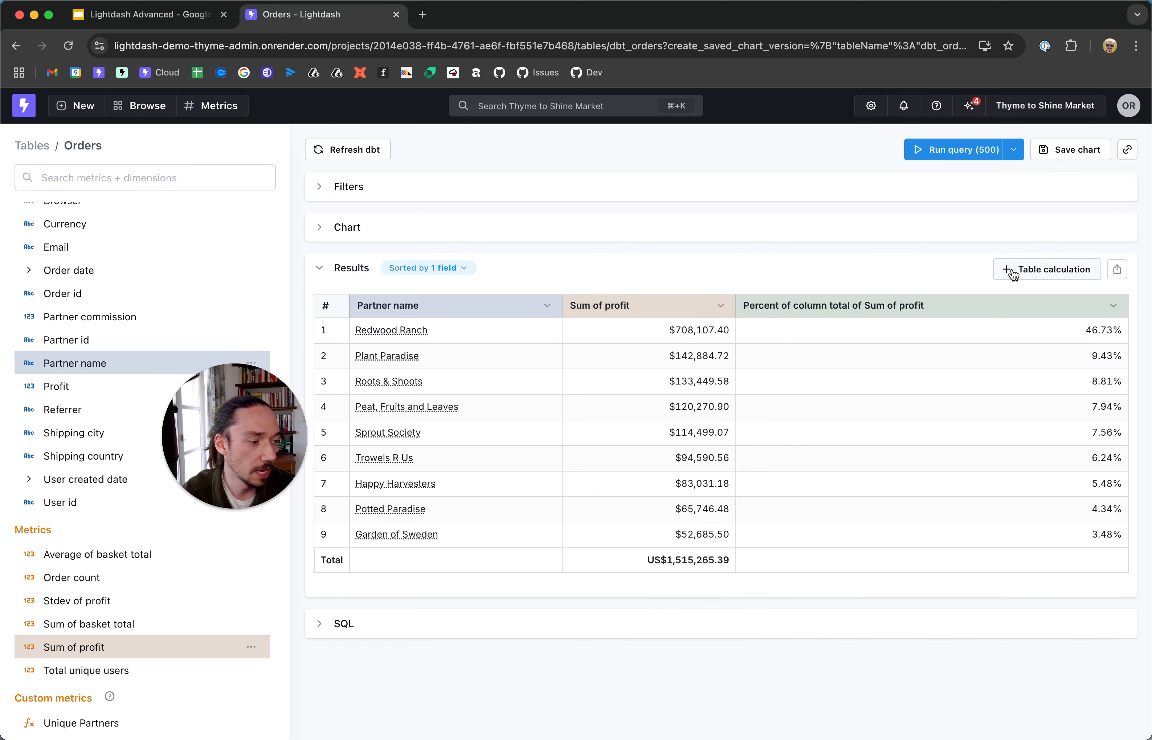
Step: Start a new table calculation and name it "Profit Inc Tax"
click(1012, 275)
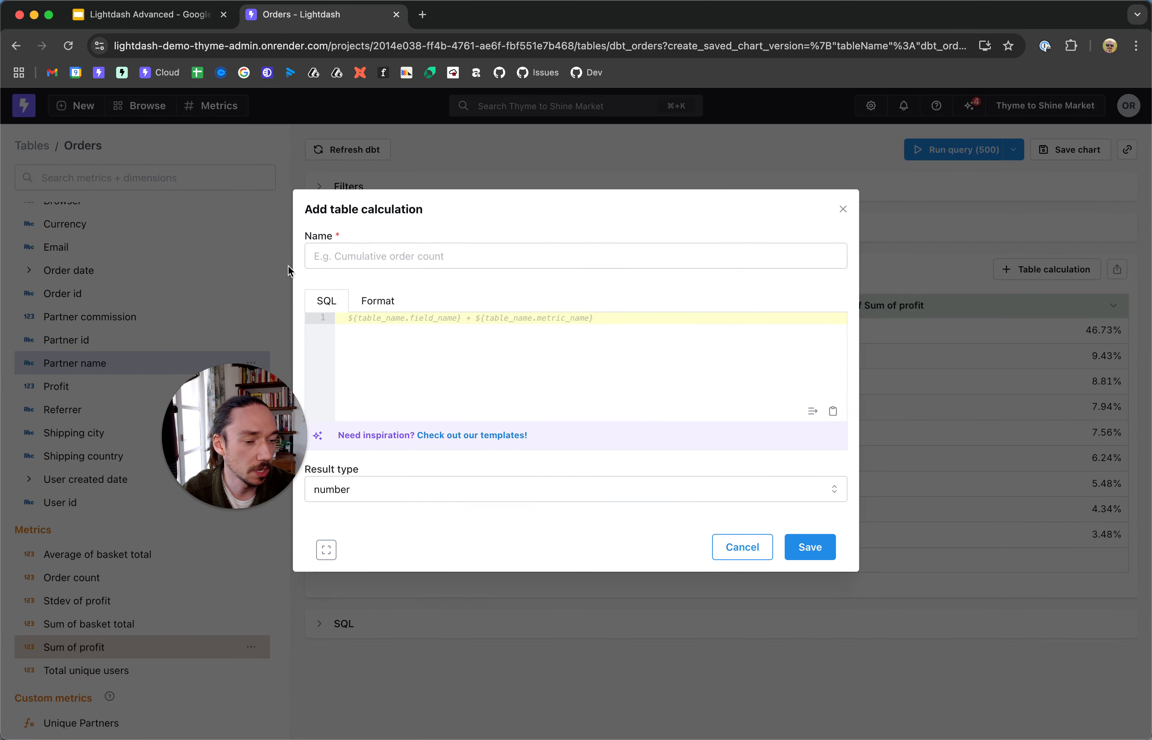
click(358, 257)
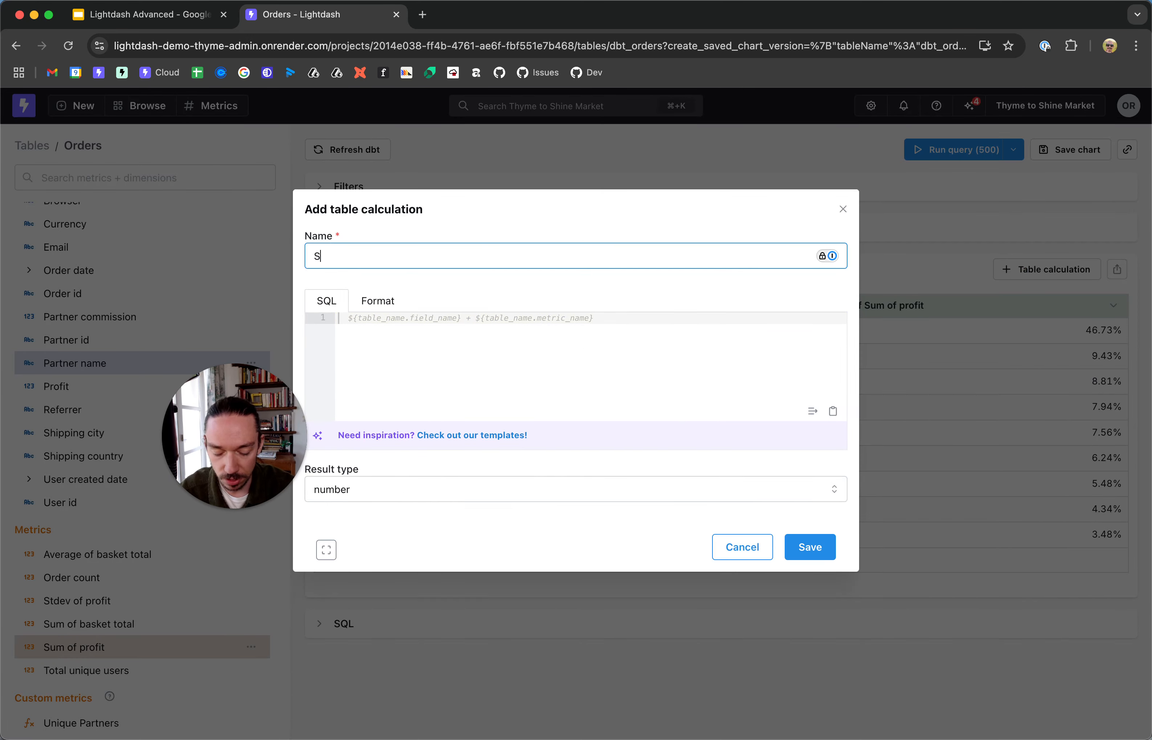
text(P)
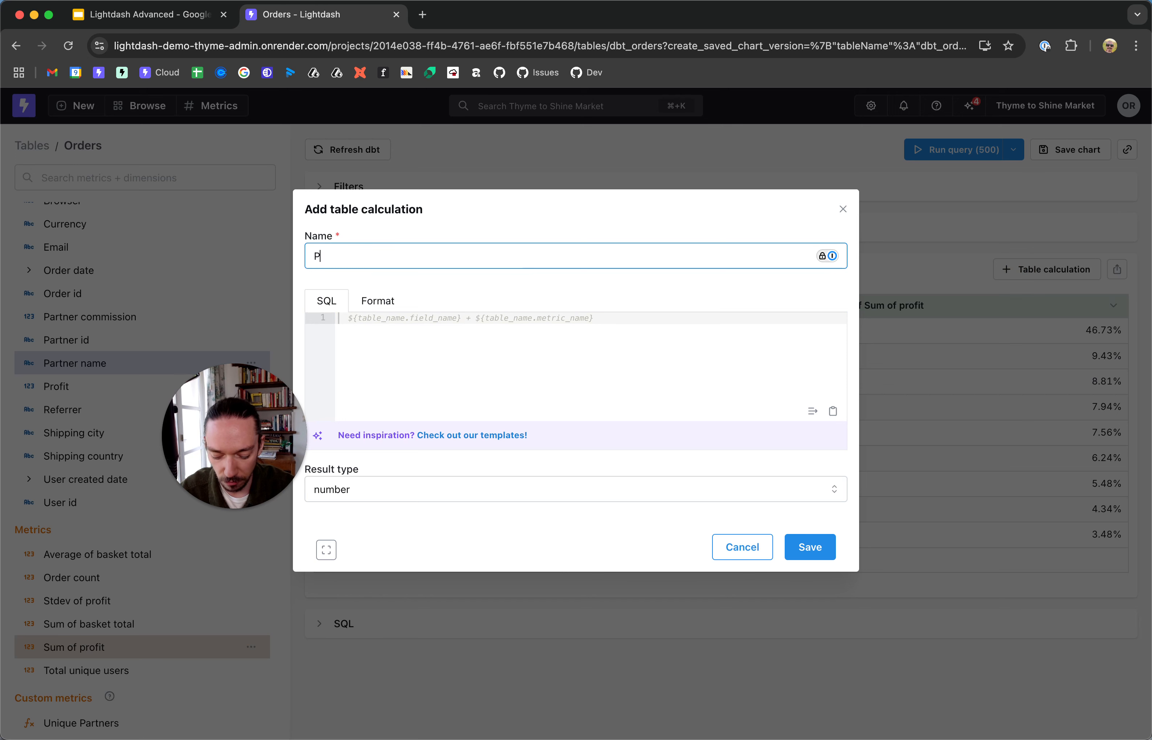
text(rofit Inc T)
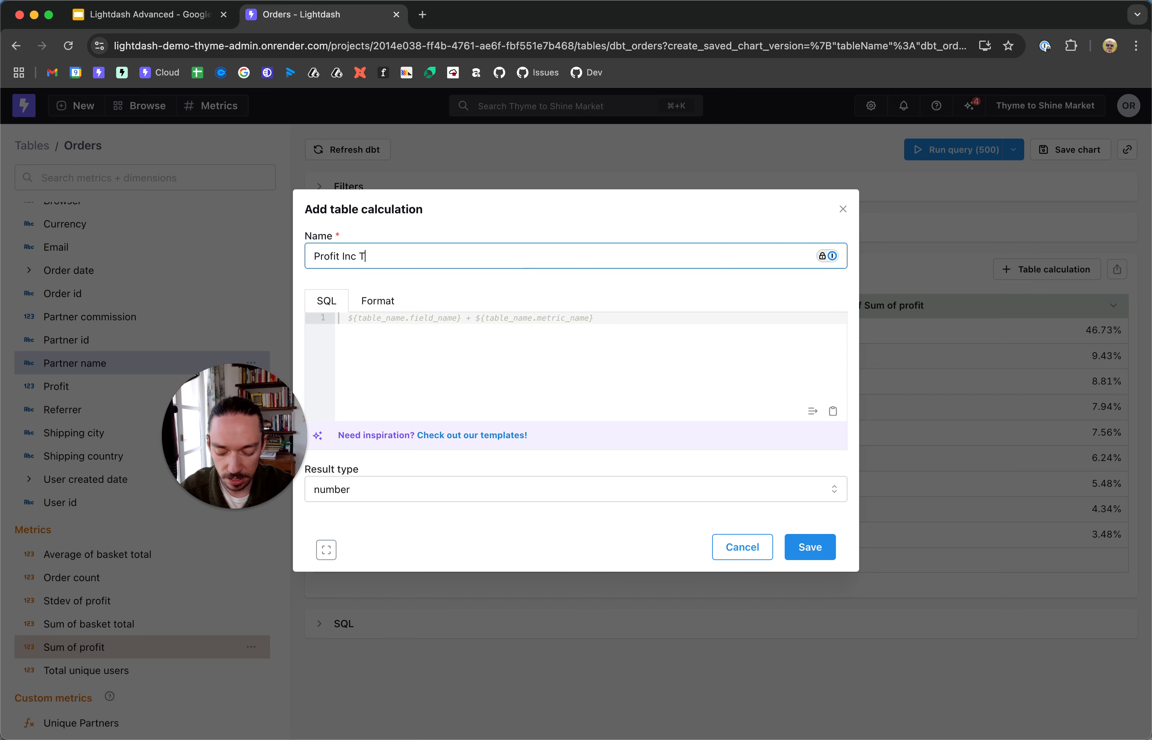
text(ax)
Step: Set the calculation's SQL to ${dbt_orders.sum_of_profit}*1.2, using the suggested Sum of profit metric
click(379, 317)
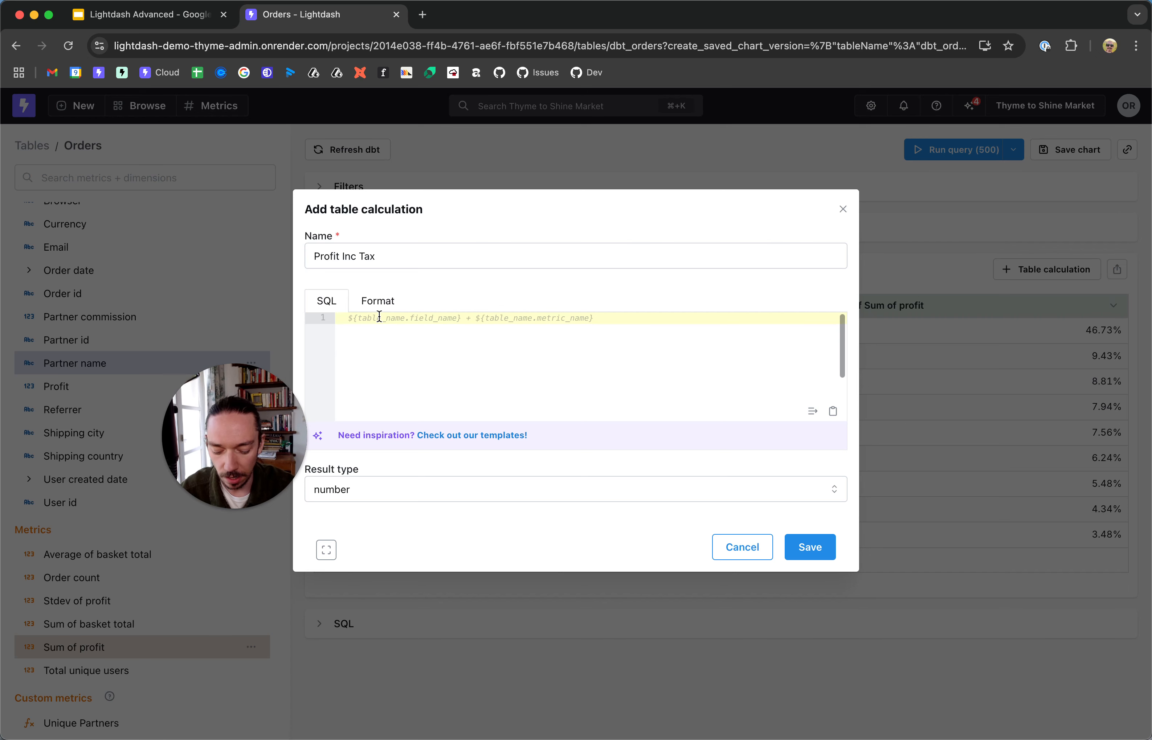
text(profit)
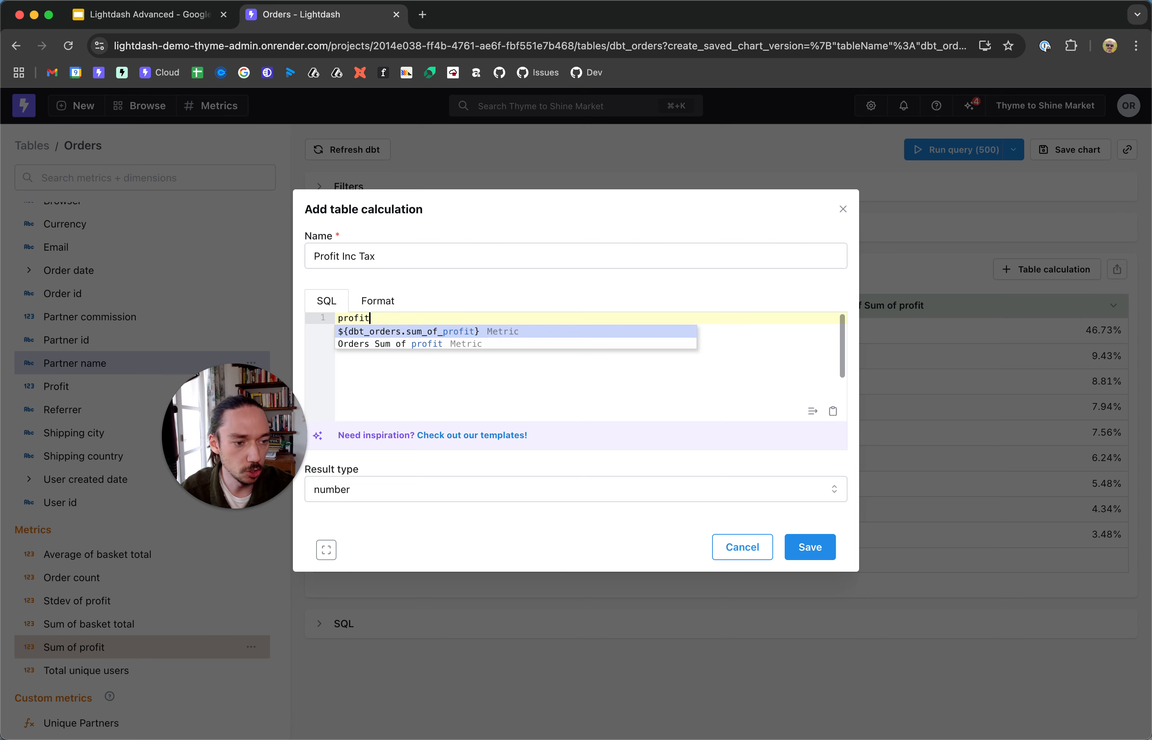
click(398, 344)
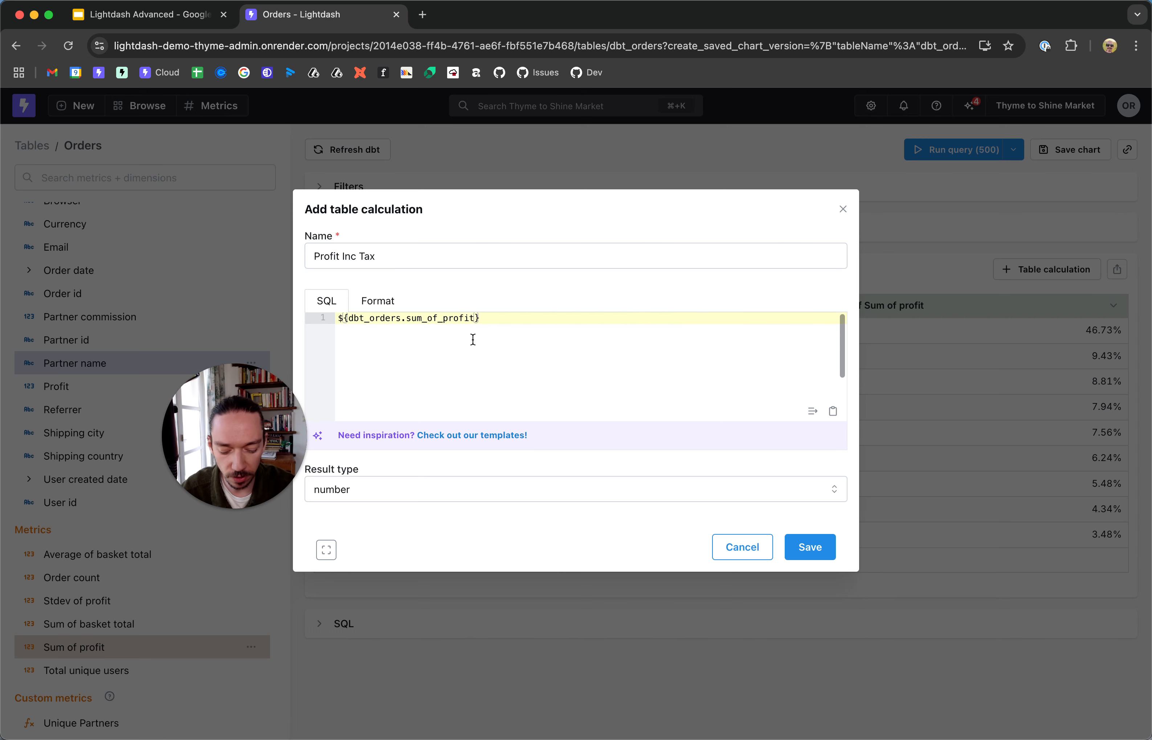
text(*)
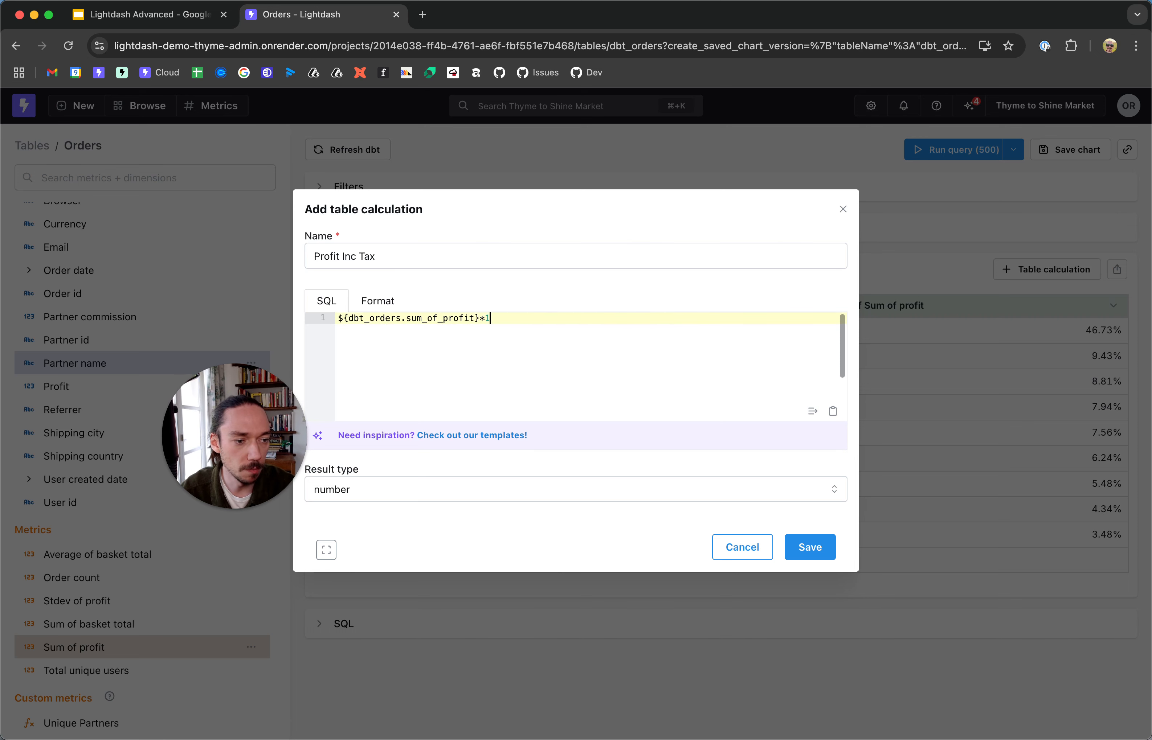
text(1.2)
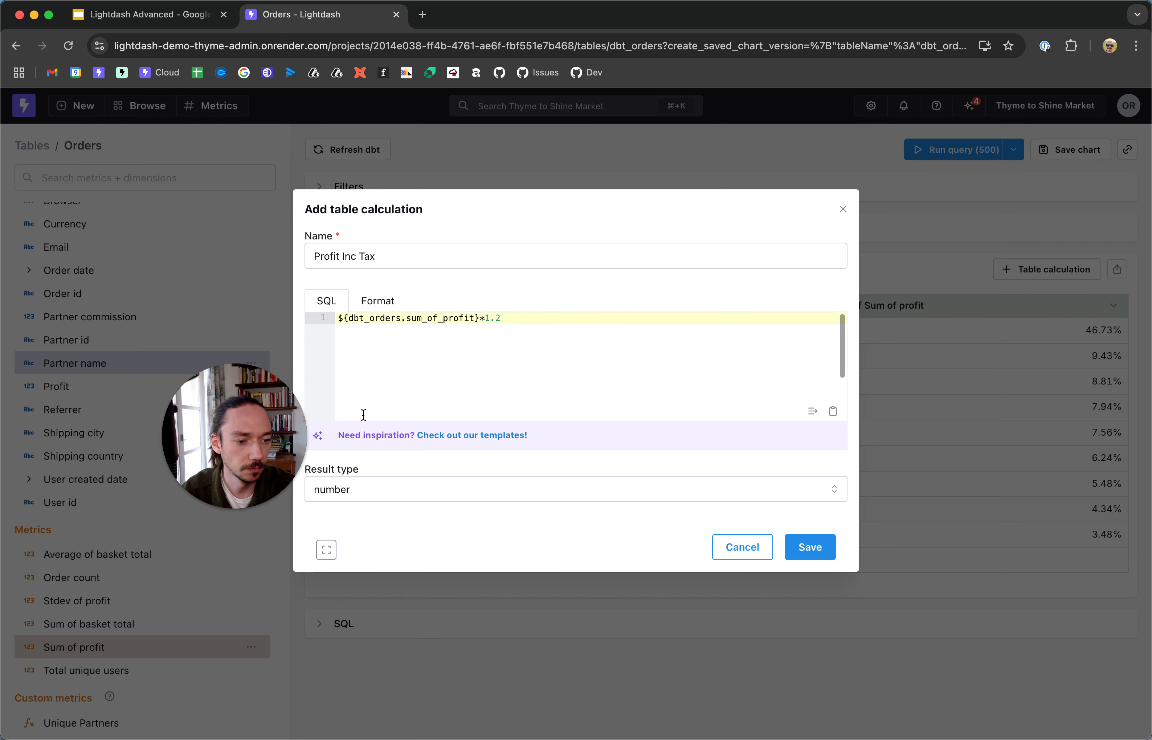
Step: Set the Profit Inc Tax calculation's format type to currency and save the table calculation
click(376, 303)
click(392, 352)
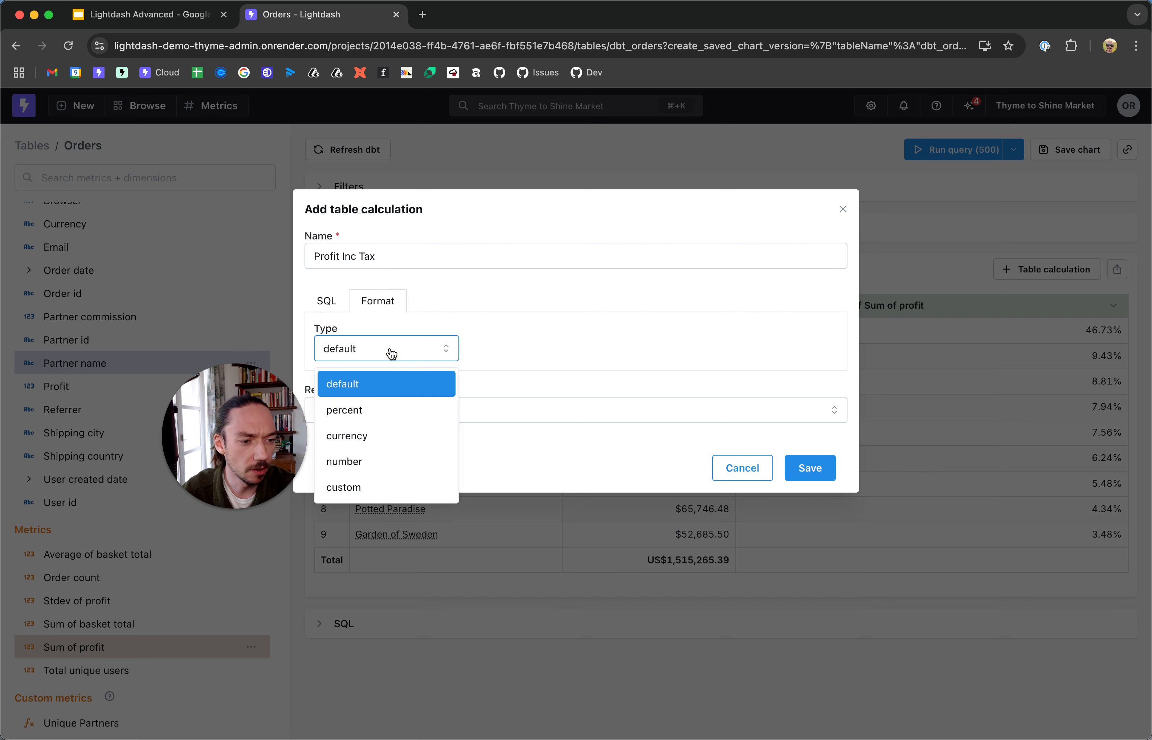
click(375, 437)
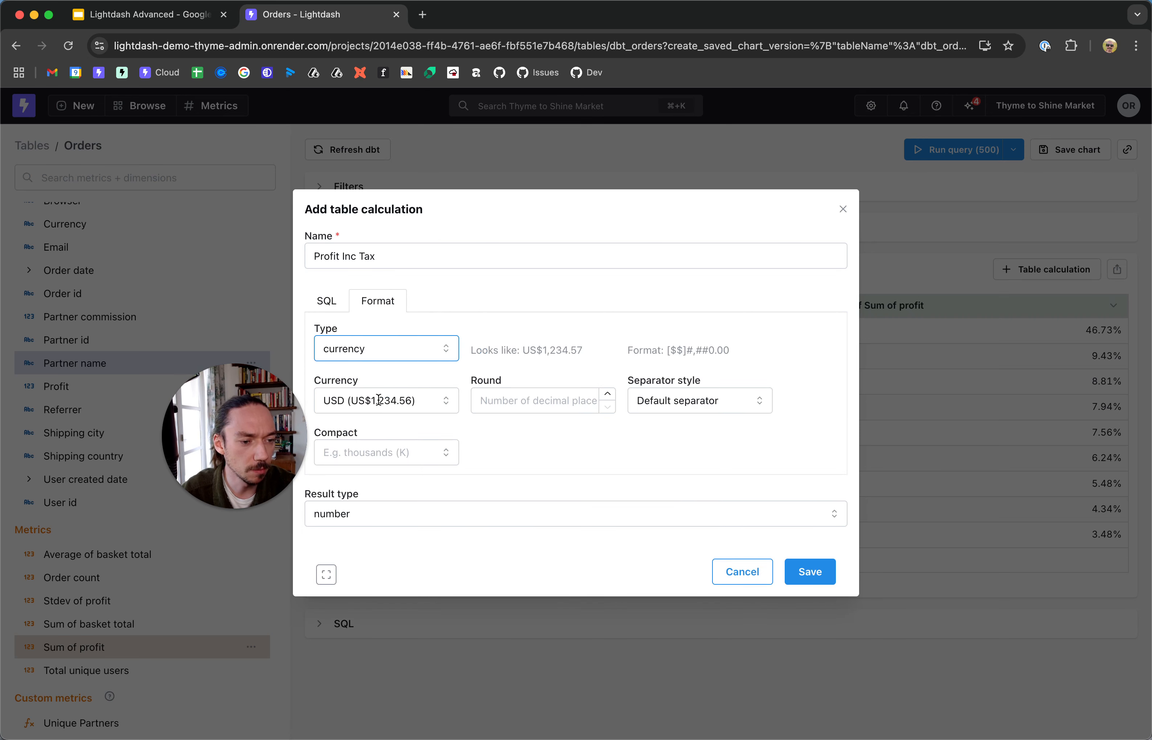
click(818, 579)
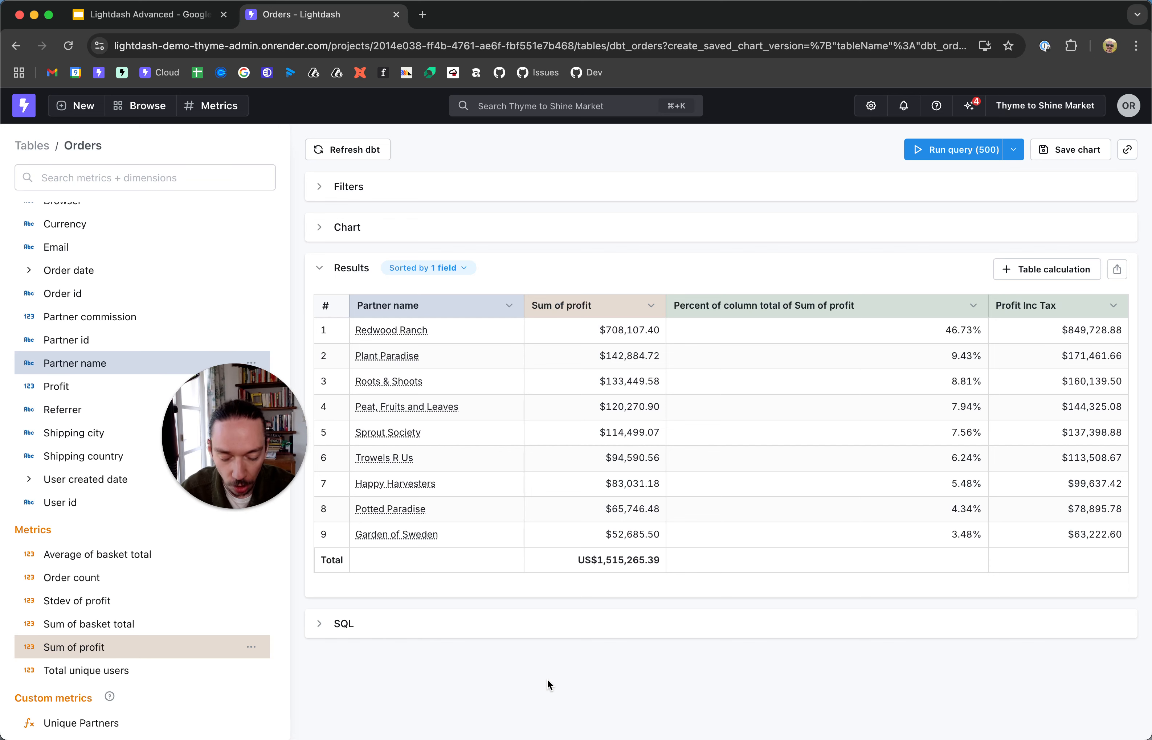
Step: Clear the current query and start a Count distinct custom metric on the Order id dimension
key(alt+super+BackSpace)
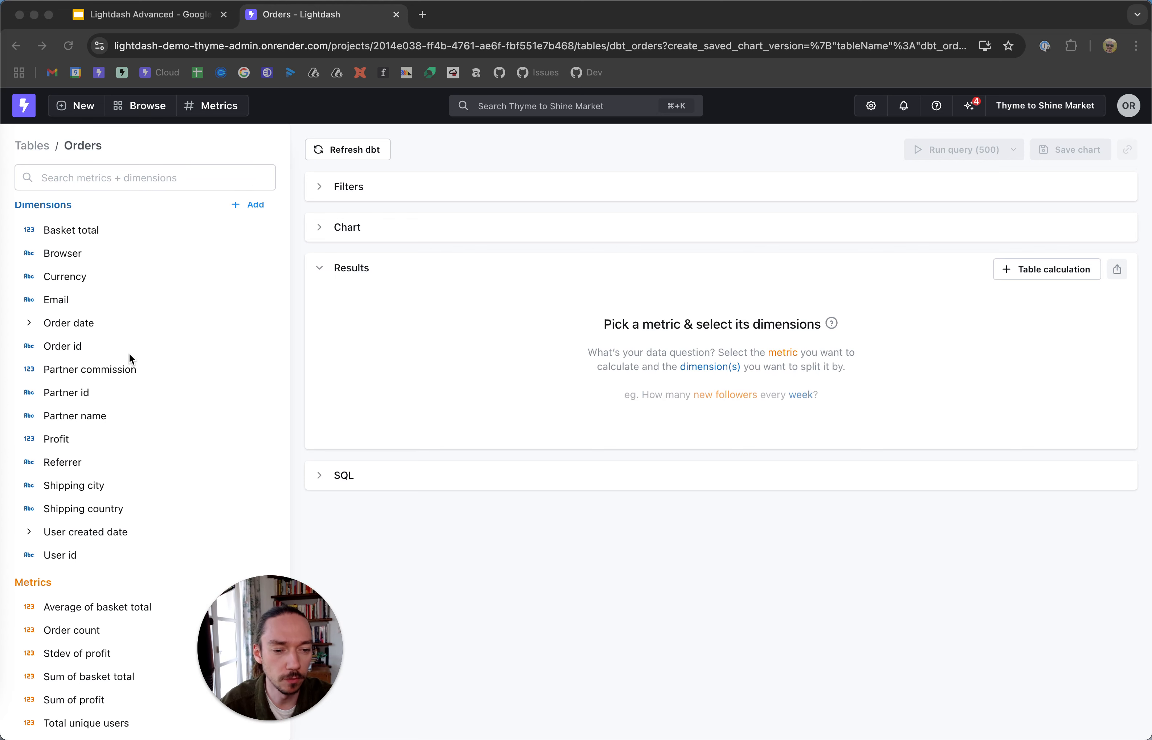
click(80, 350)
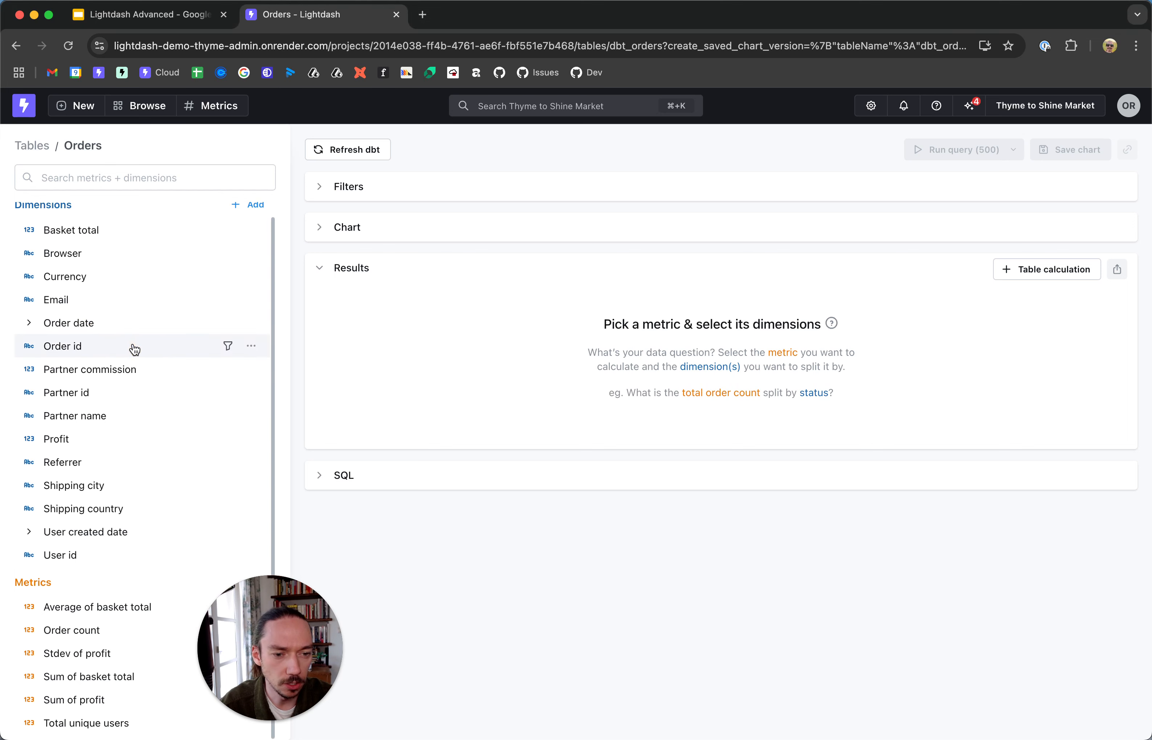
click(242, 347)
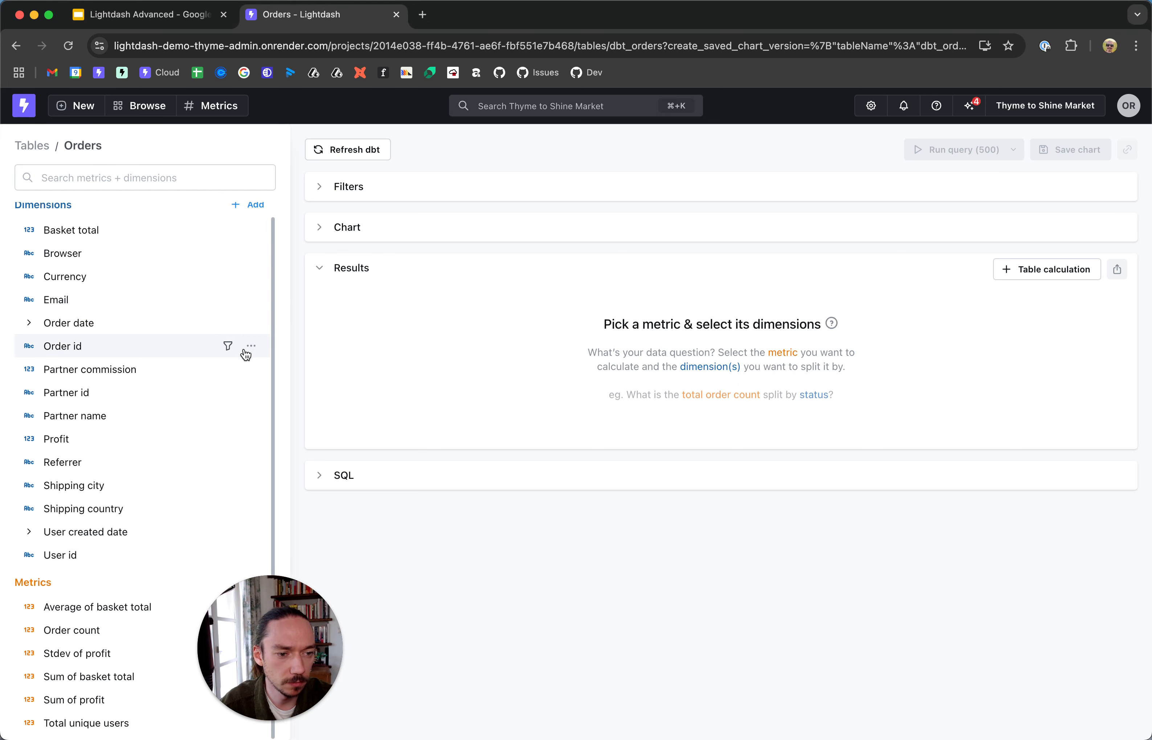
click(248, 347)
click(218, 439)
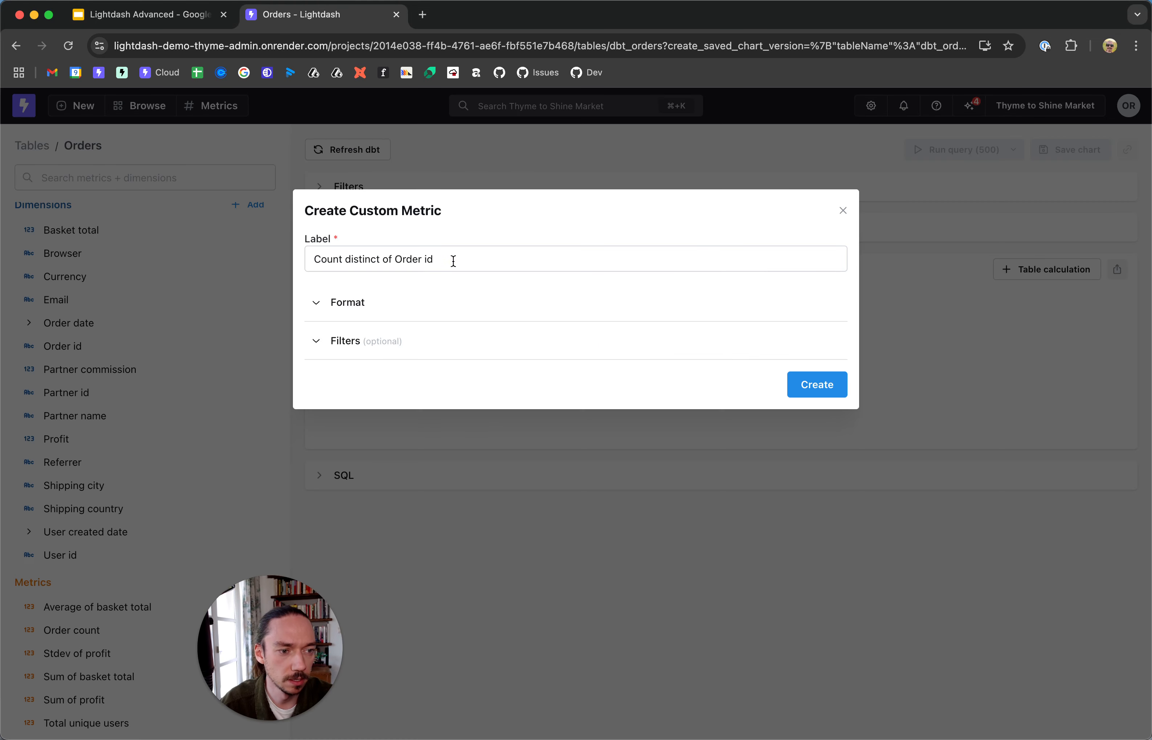
Step: Replace the custom metric's label with "US Order Count"
drag(453, 259, 264, 249)
text(US OR)
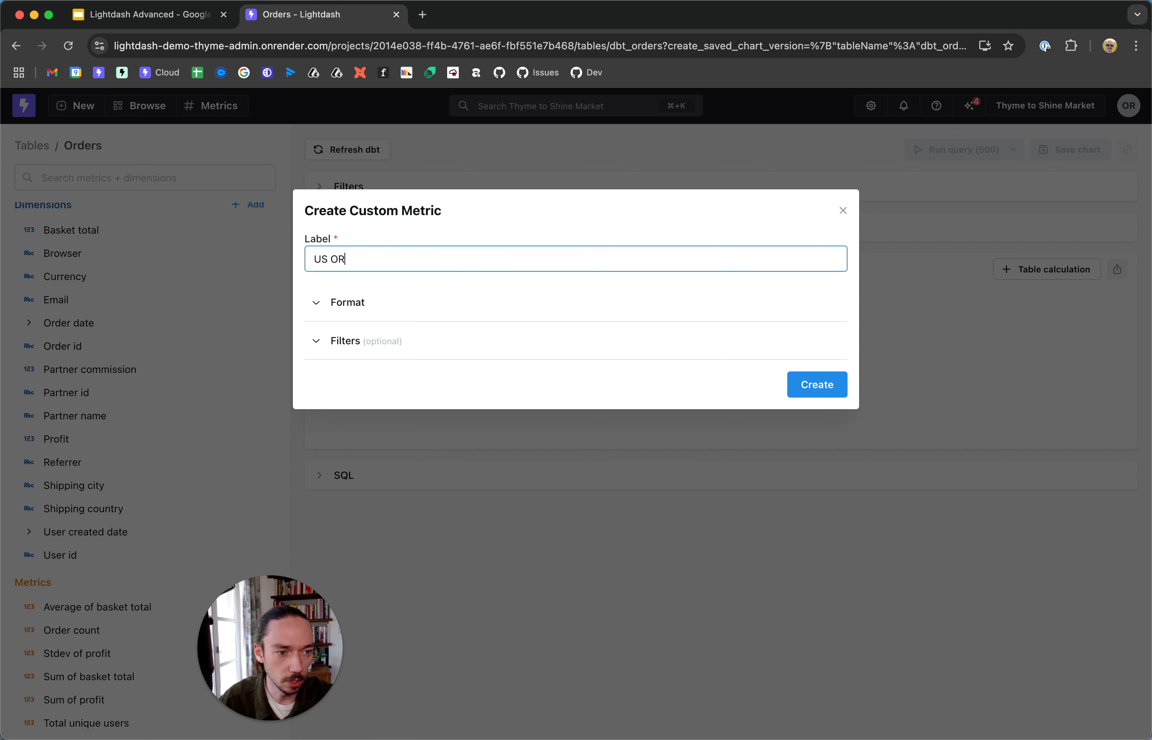
text(DER)
key(BackSpace)
key(BackSpace)
key(BackSpace)
key(BackSpace)
text(rder Count)
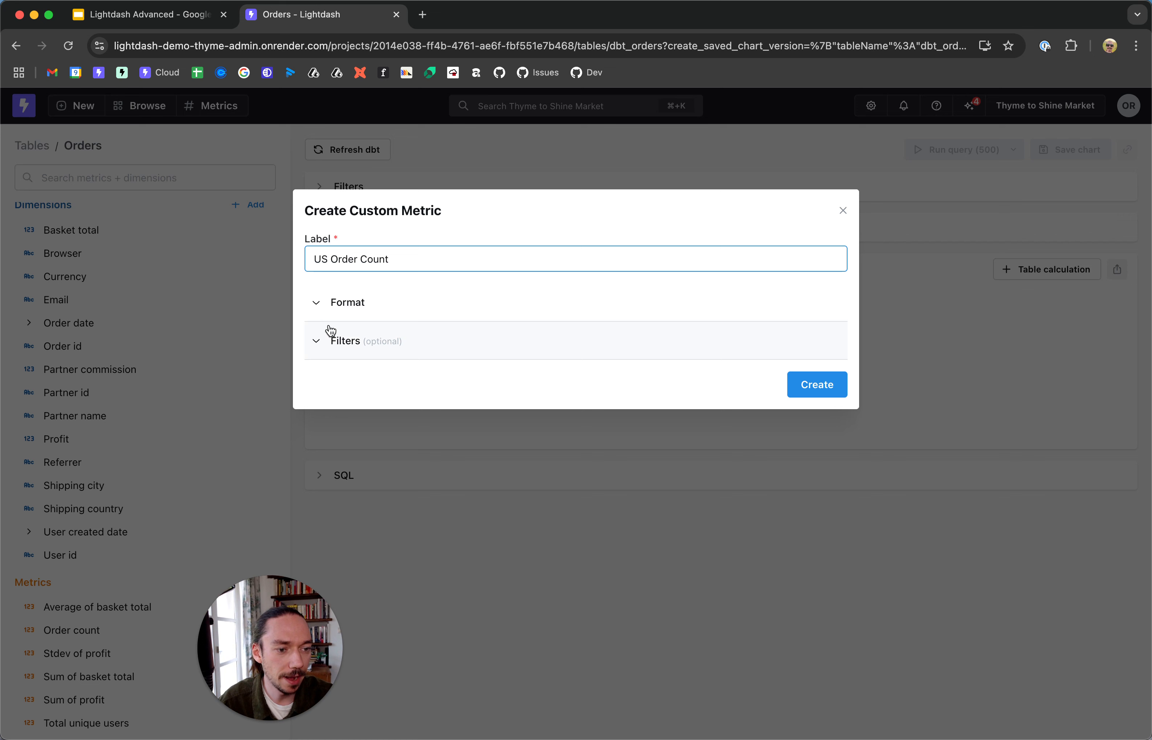
Step: Add a filter to the US Order Count metric and set its field to Shipping country
click(316, 341)
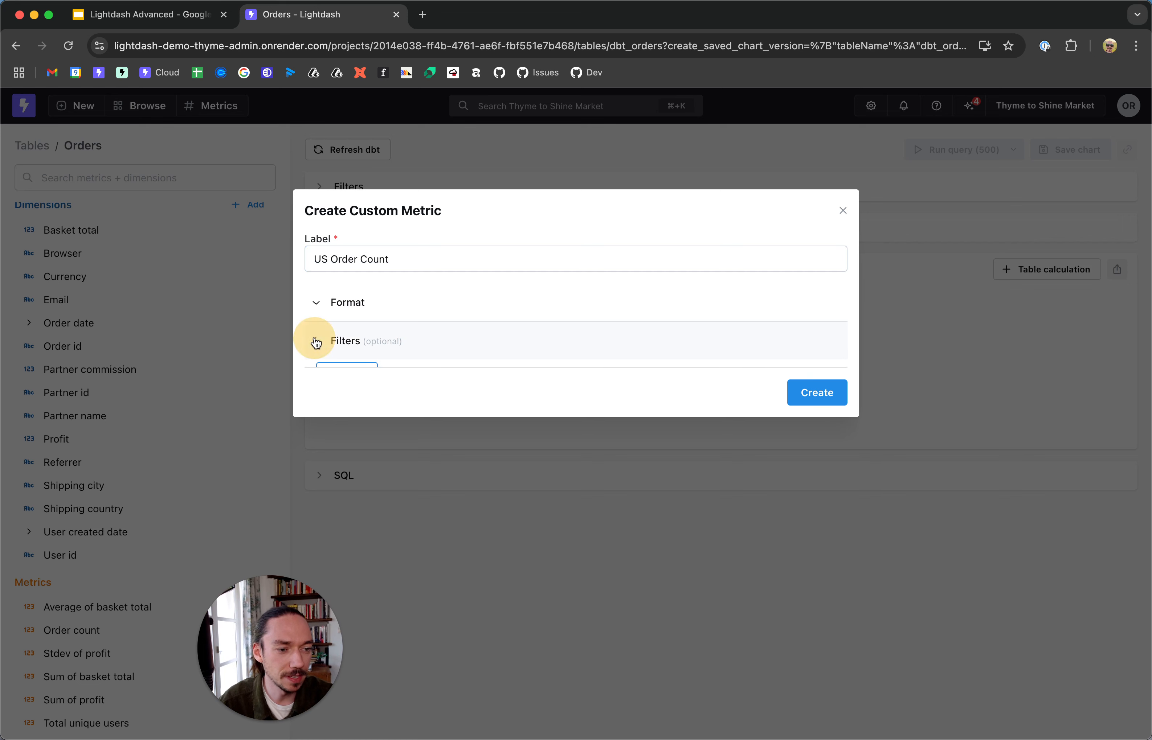
click(357, 376)
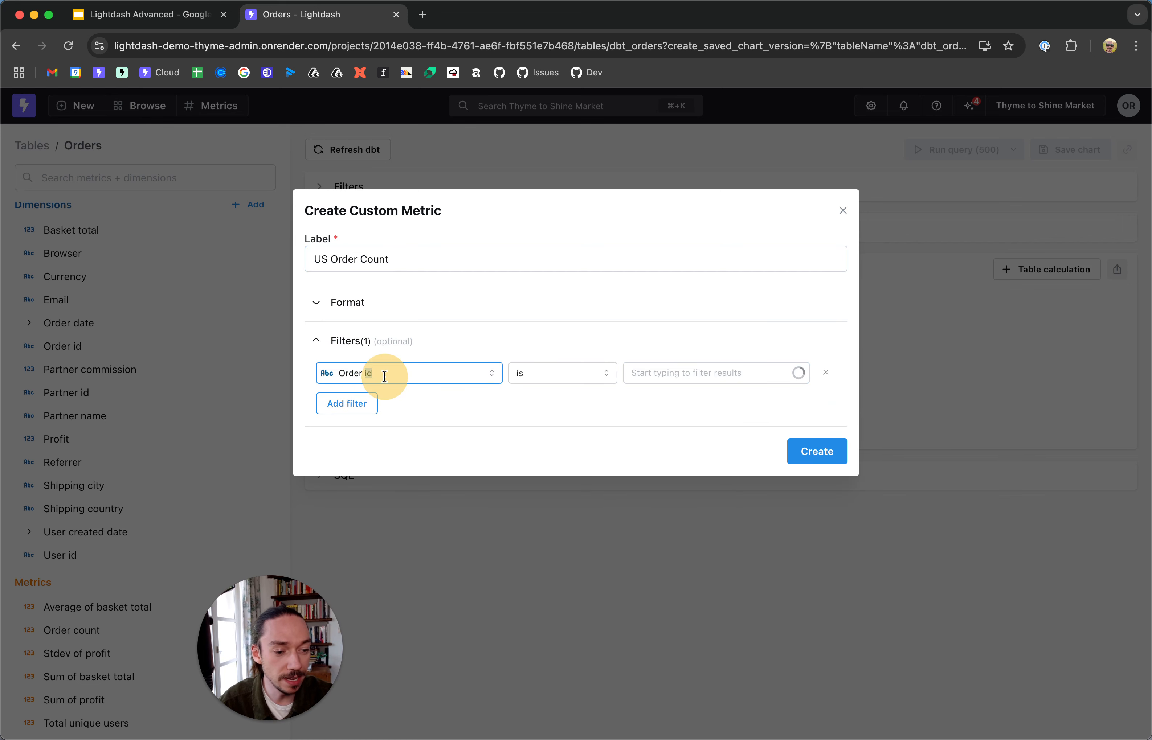
click(384, 377)
key(BackSpace)
key(BackSpace)
key(BackSpace)
key(BackSpace)
key(BackSpace)
key(BackSpace)
key(BackSpace)
key(BackSpace)
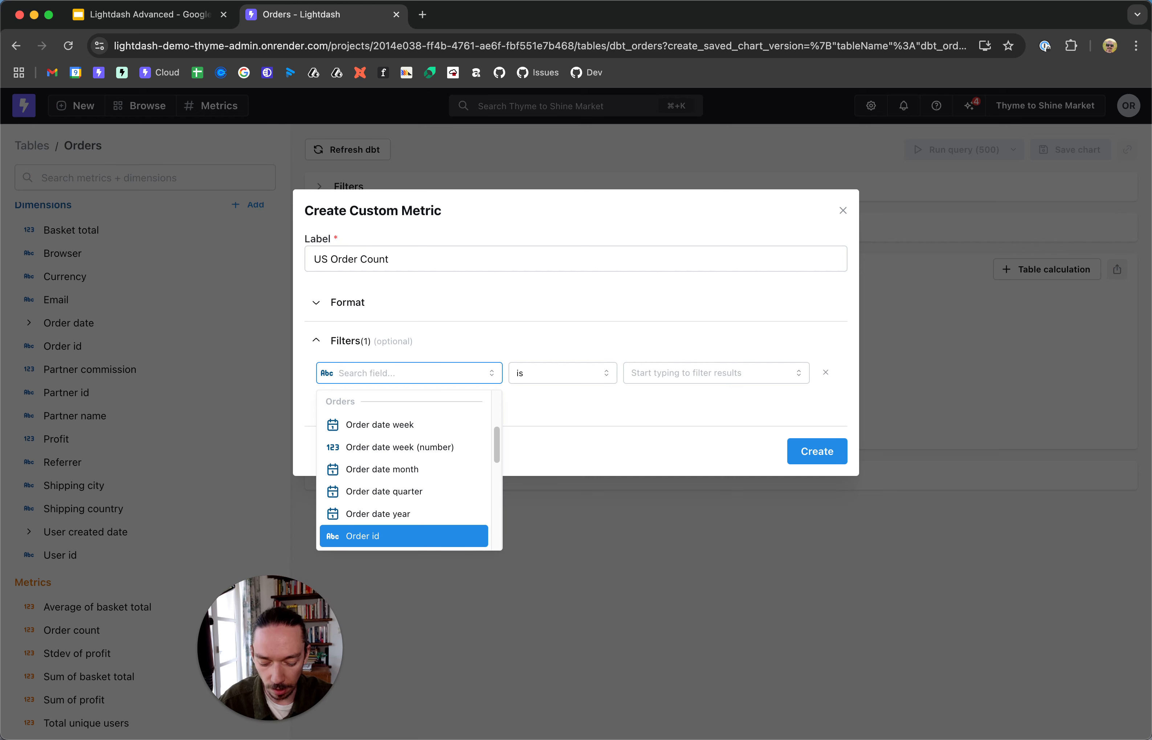
text(con)
key(BackSpace)
key(BackSpace)
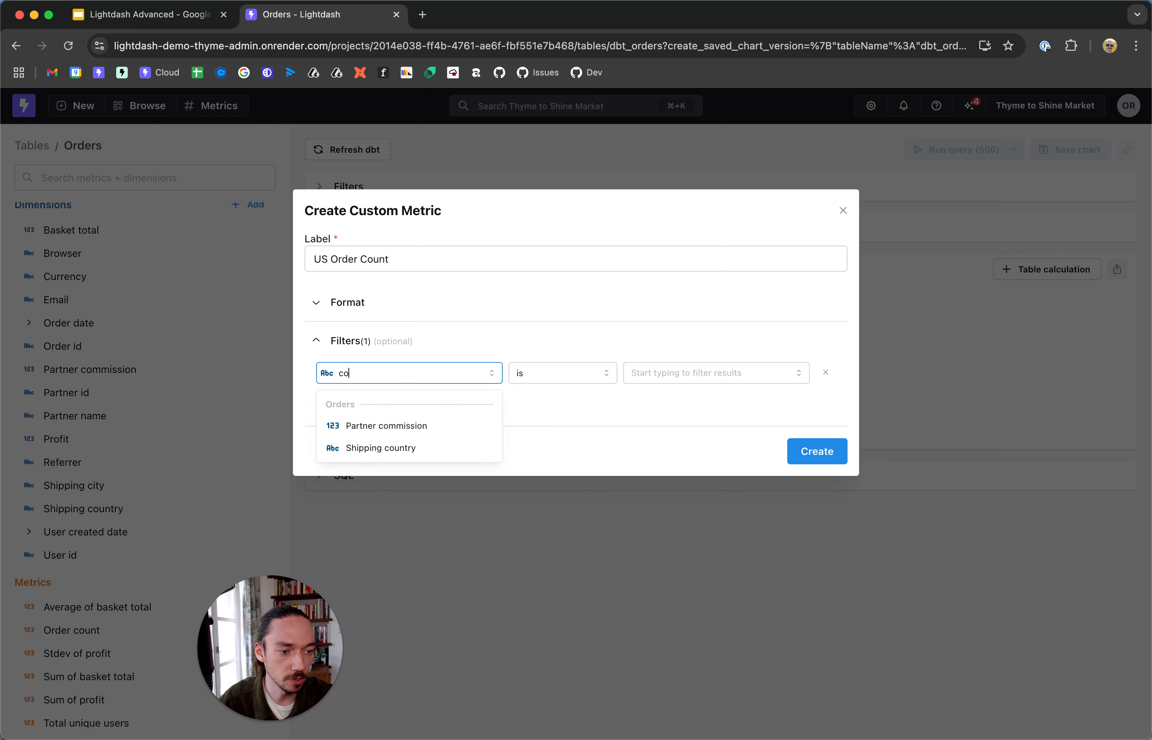
click(412, 448)
Step: Set the Shipping country filter value to US and create the metric
click(673, 375)
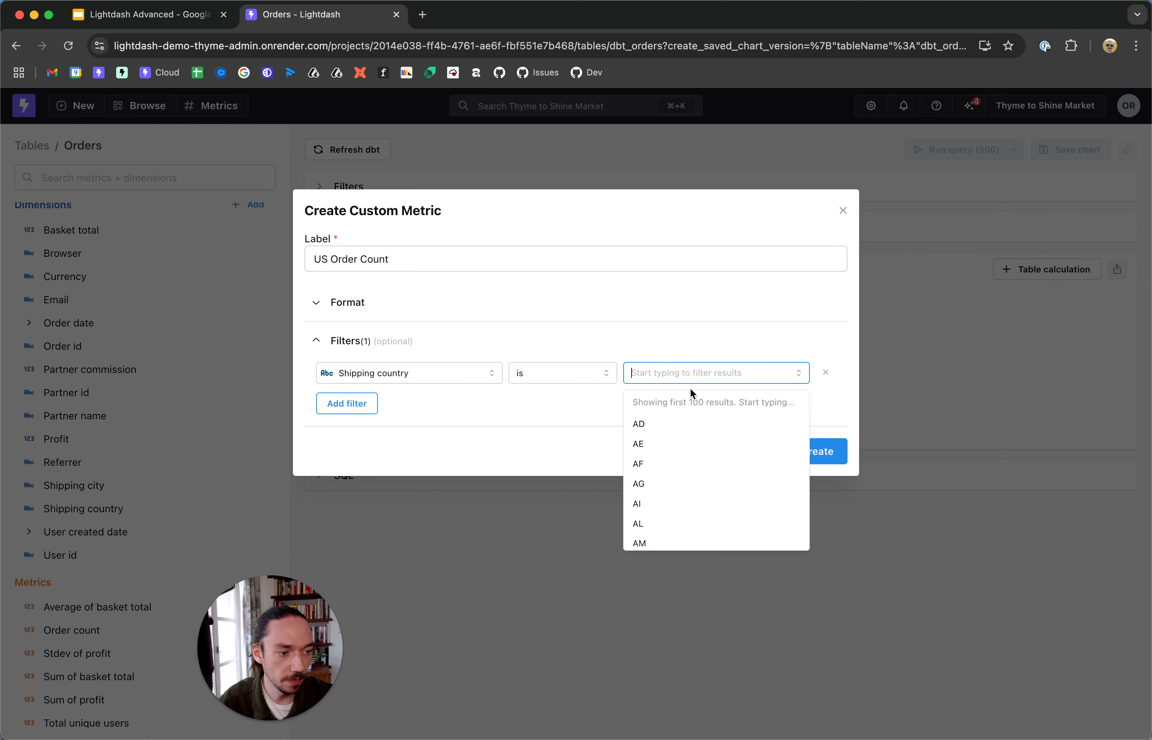
text(US)
click(702, 436)
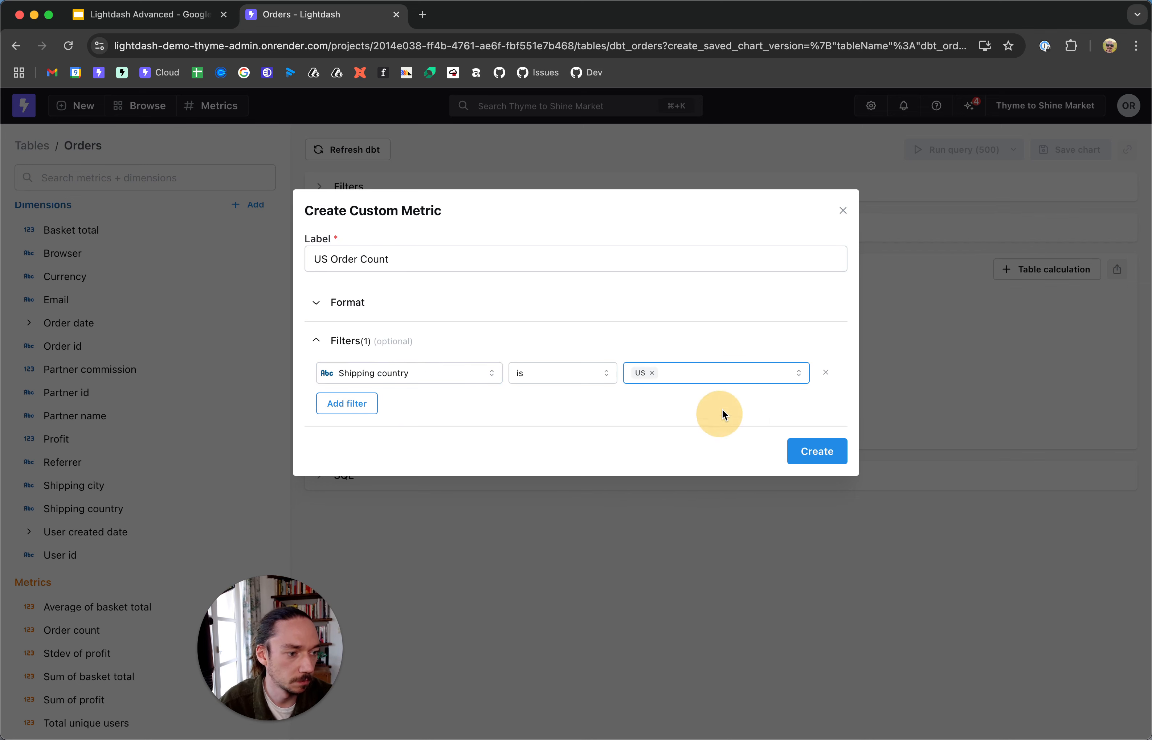
click(823, 464)
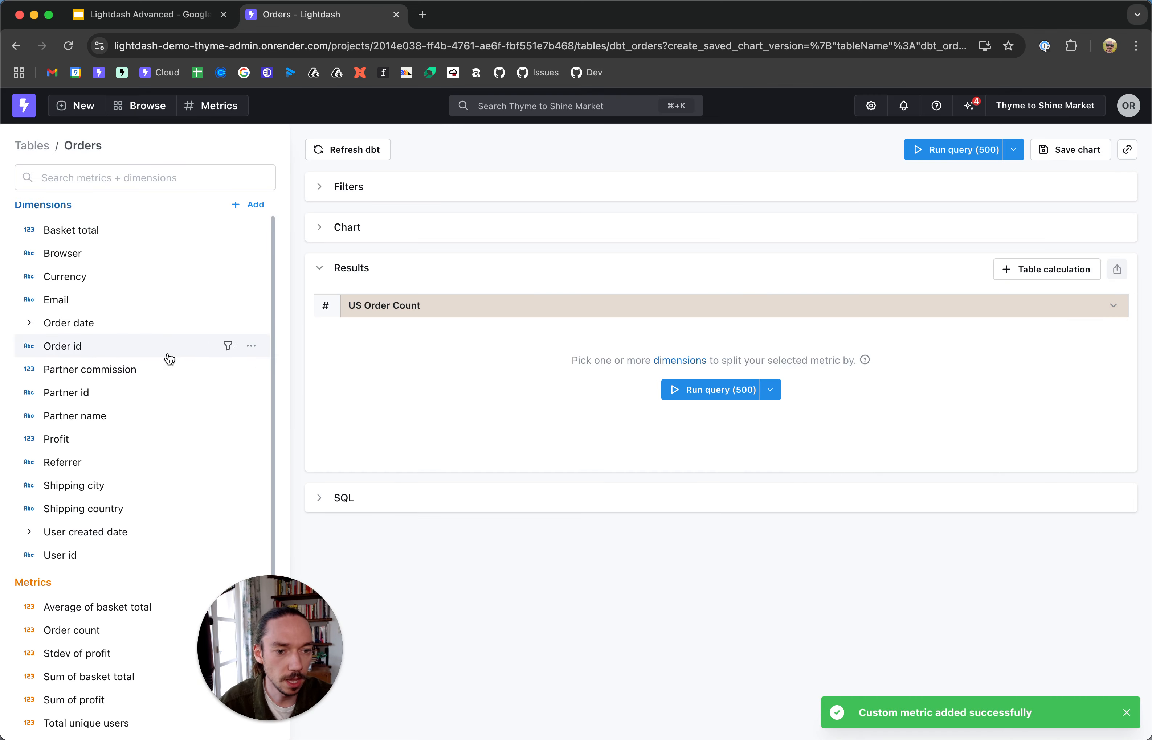
click(254, 349)
click(226, 435)
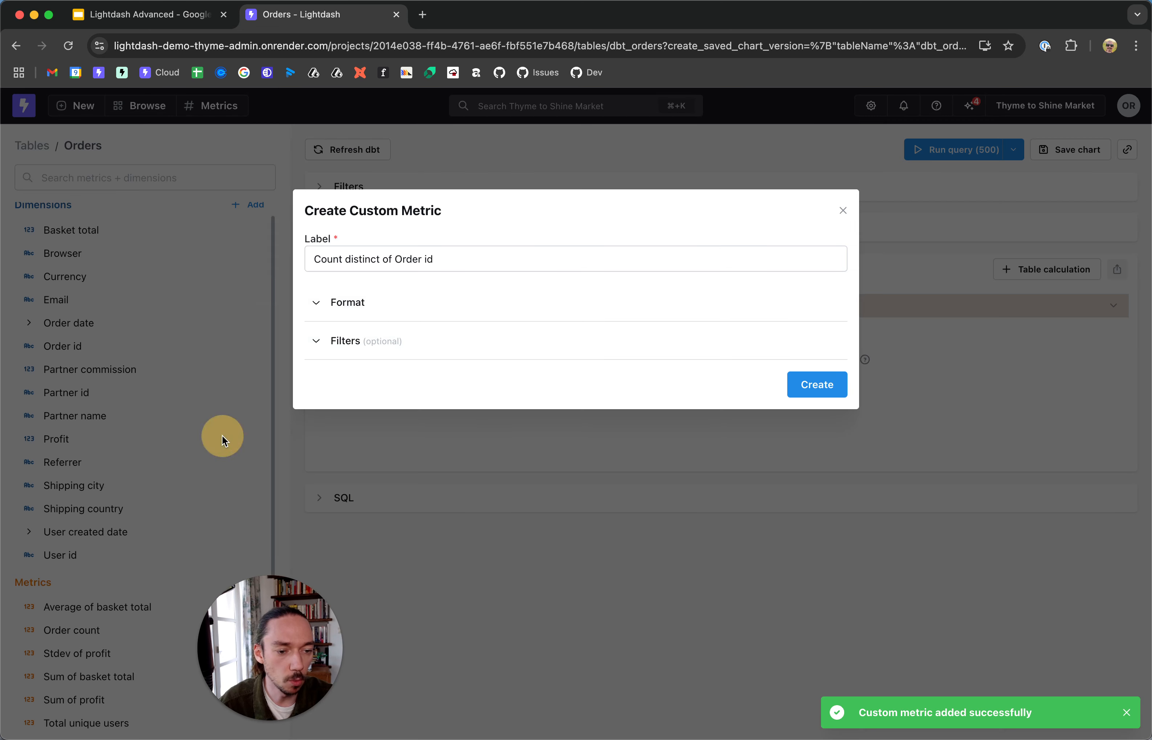
drag(445, 262, 234, 260)
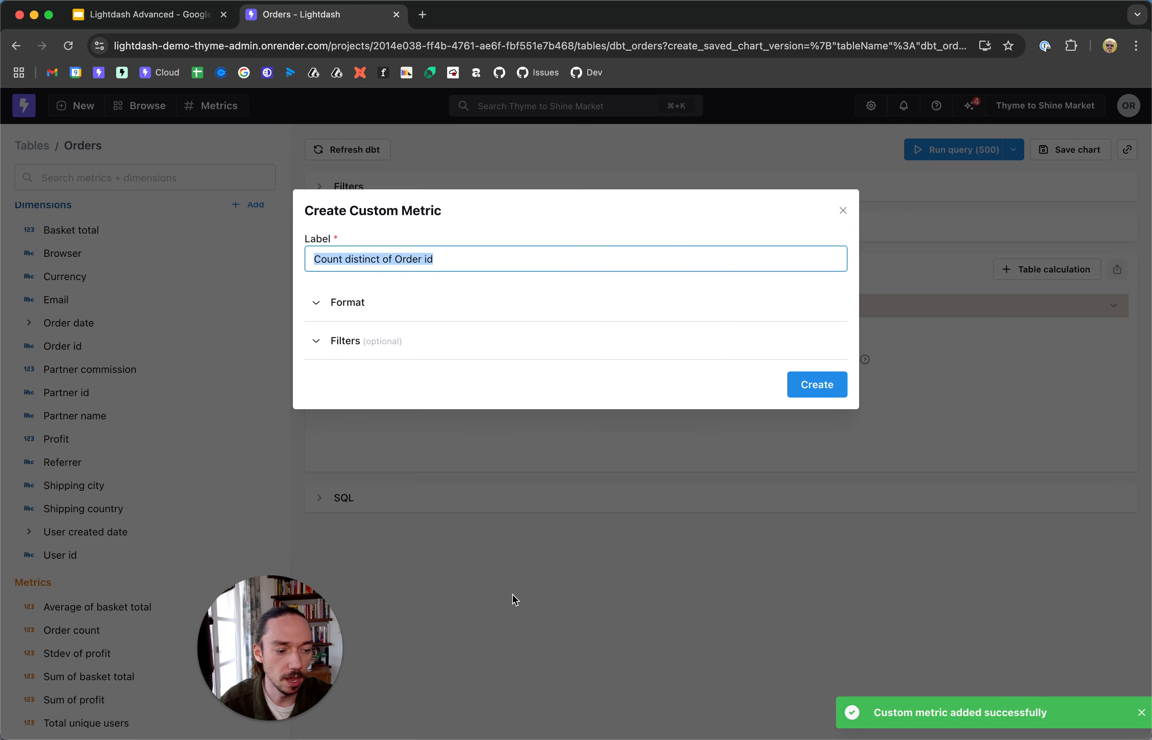
click(493, 587)
Step: Start another Count distinct custom metric on Order id and label it "GB Order Count"
scroll(97, 436, down, 2)
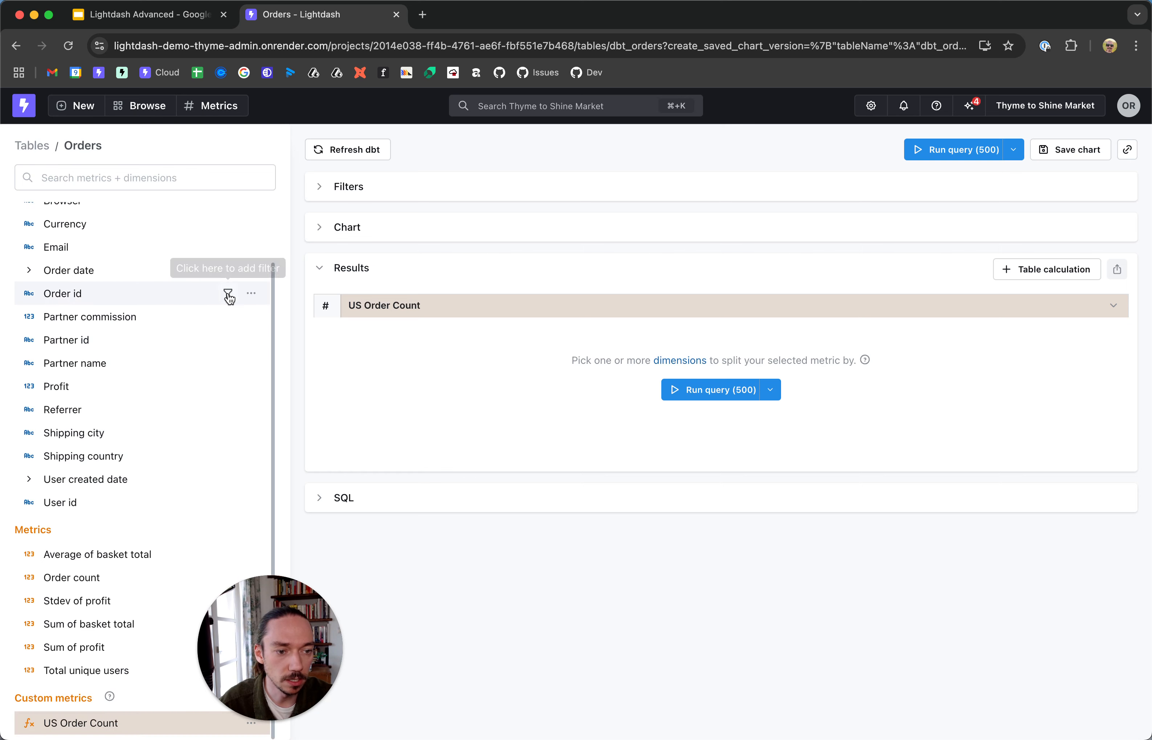
click(259, 295)
click(199, 390)
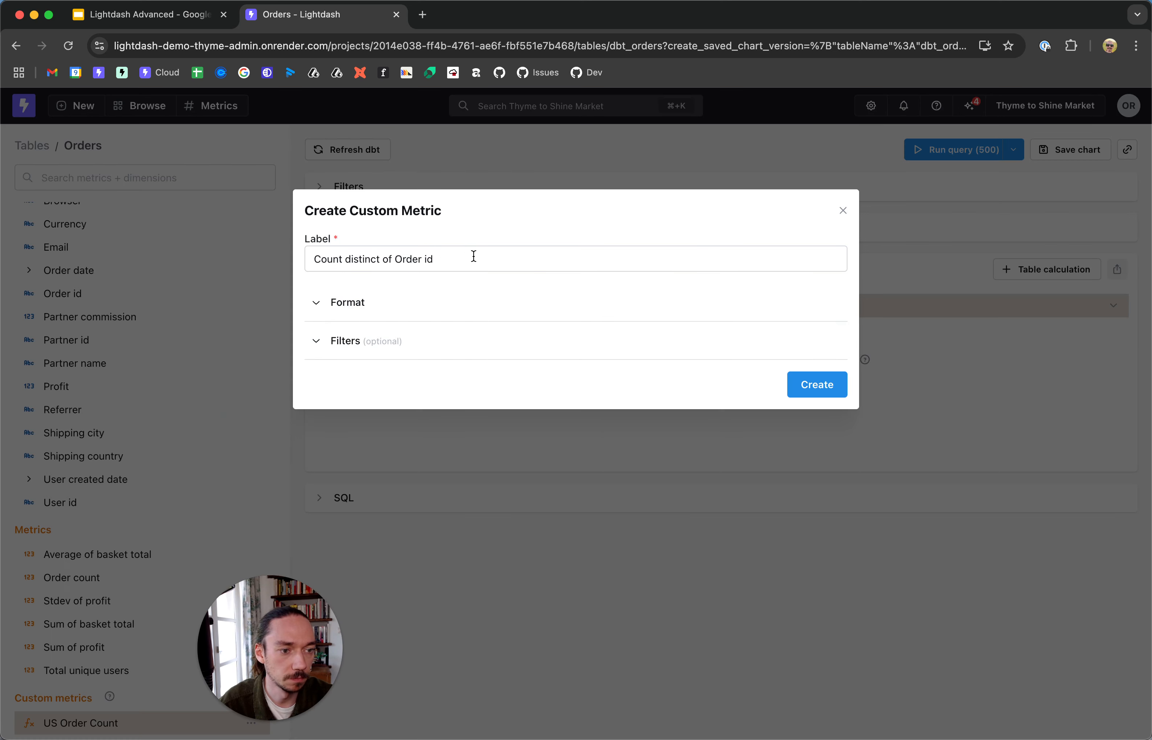
drag(470, 255, 261, 262)
text(GB Orsd)
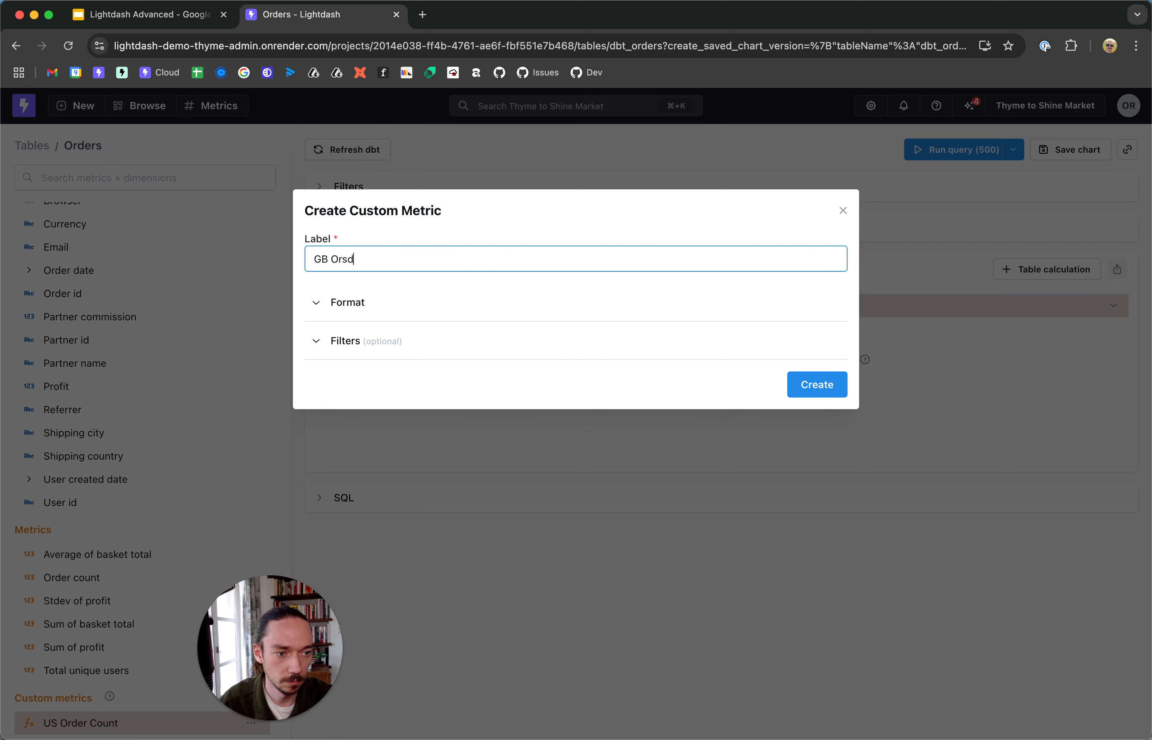
key(BackSpace)
key(BackSpace)
text(der COun)
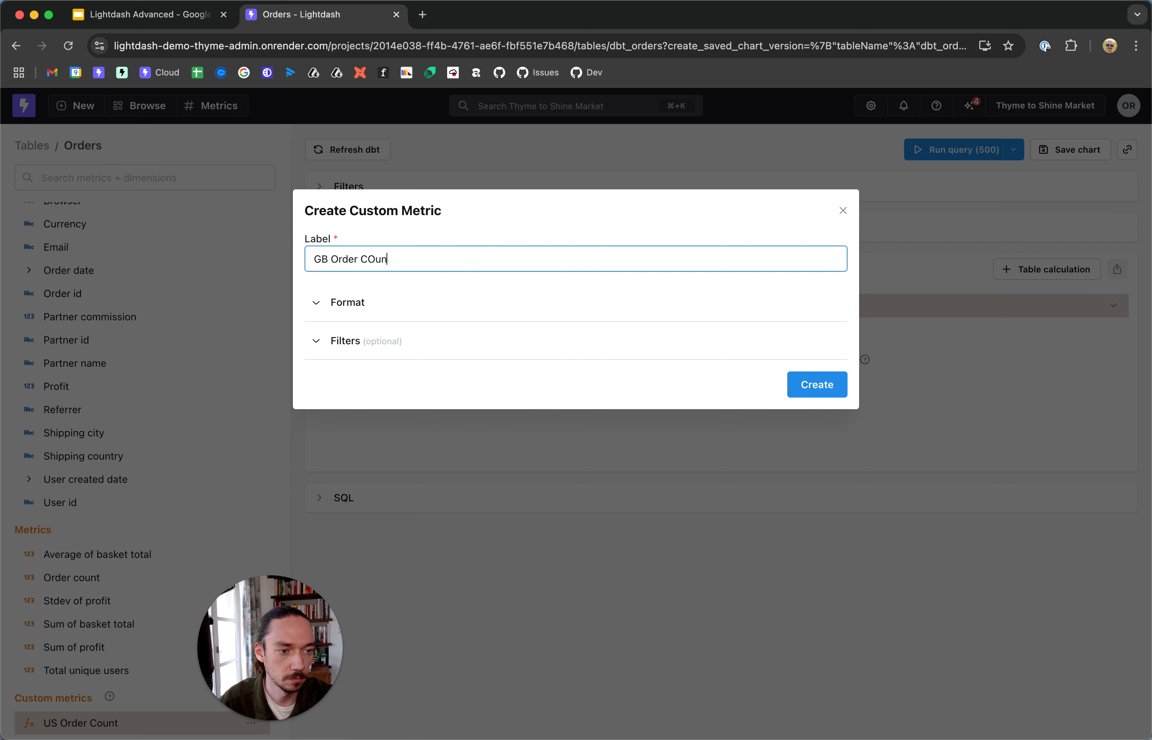
key(BackSpace)
key(BackSpace)
key(BackSpace)
Step: Filter the GB Order Count metric to Shipping country is GB and create it
click(314, 340)
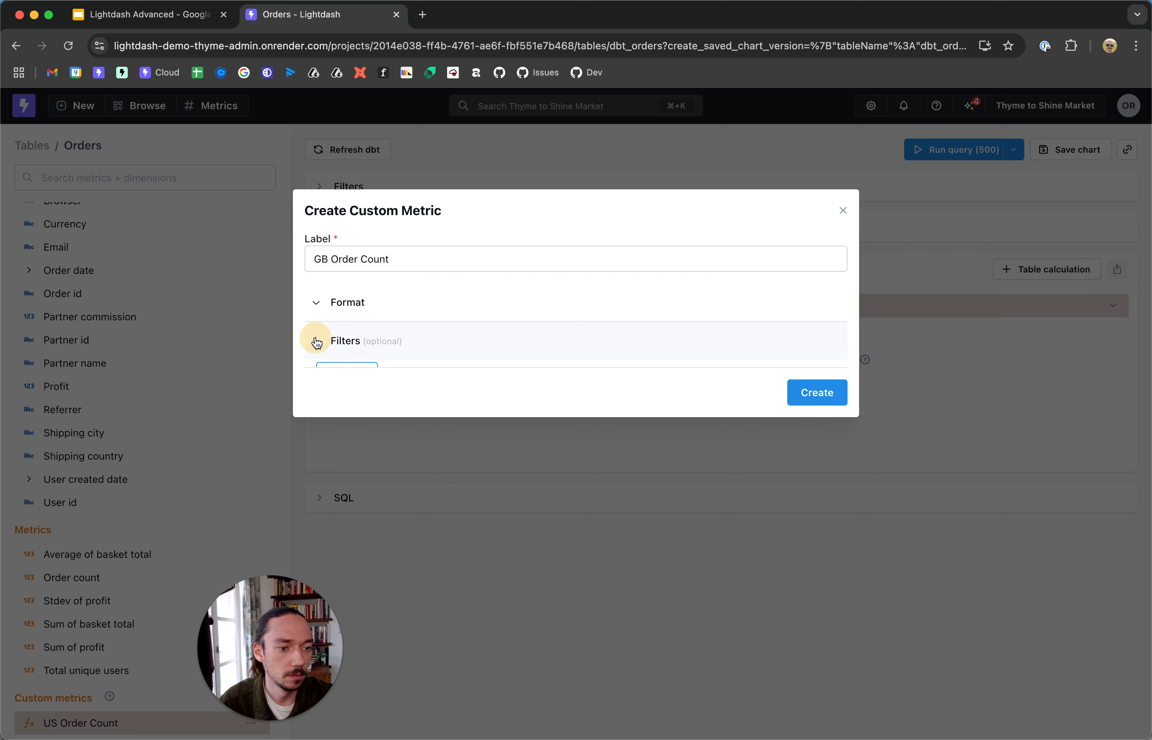
click(359, 371)
triple_click(417, 370)
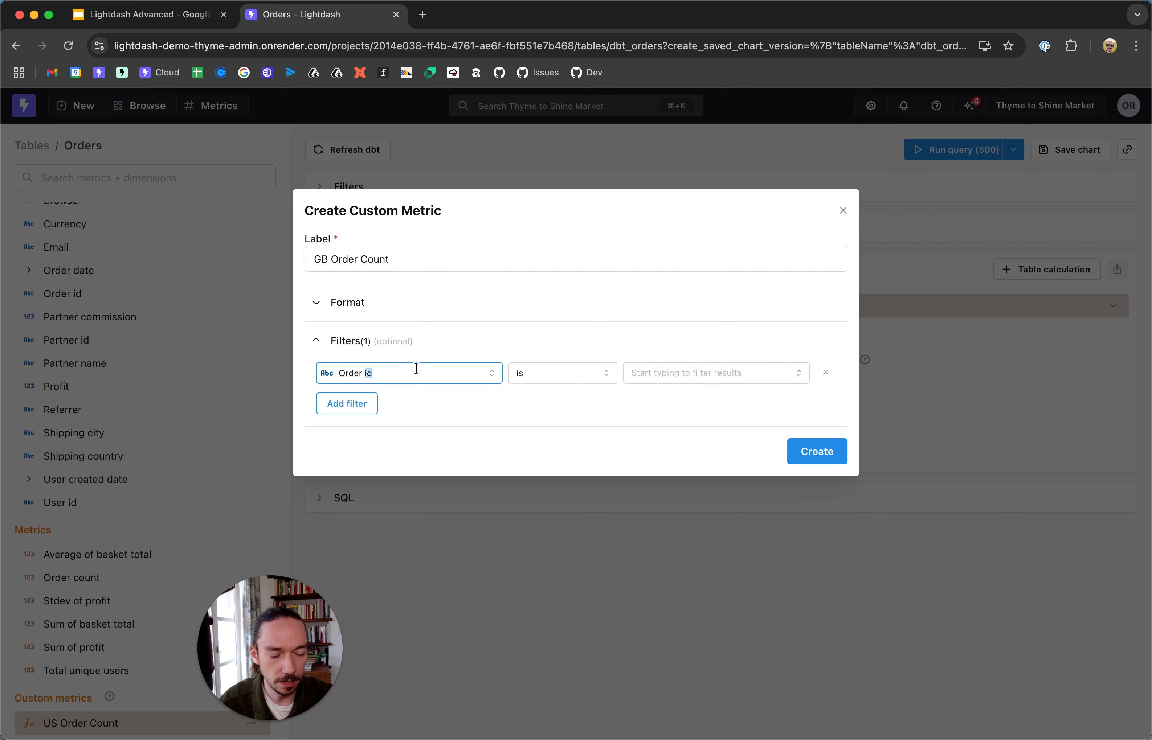
text(count)
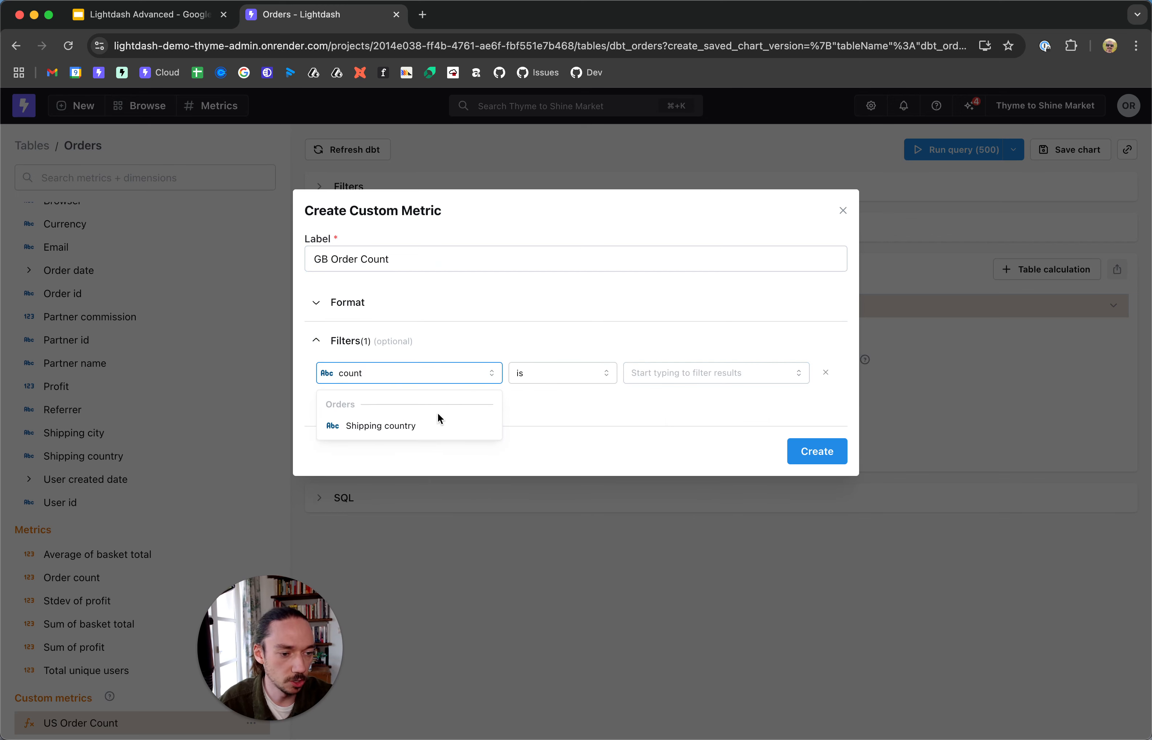
click(439, 424)
click(723, 371)
text(GB)
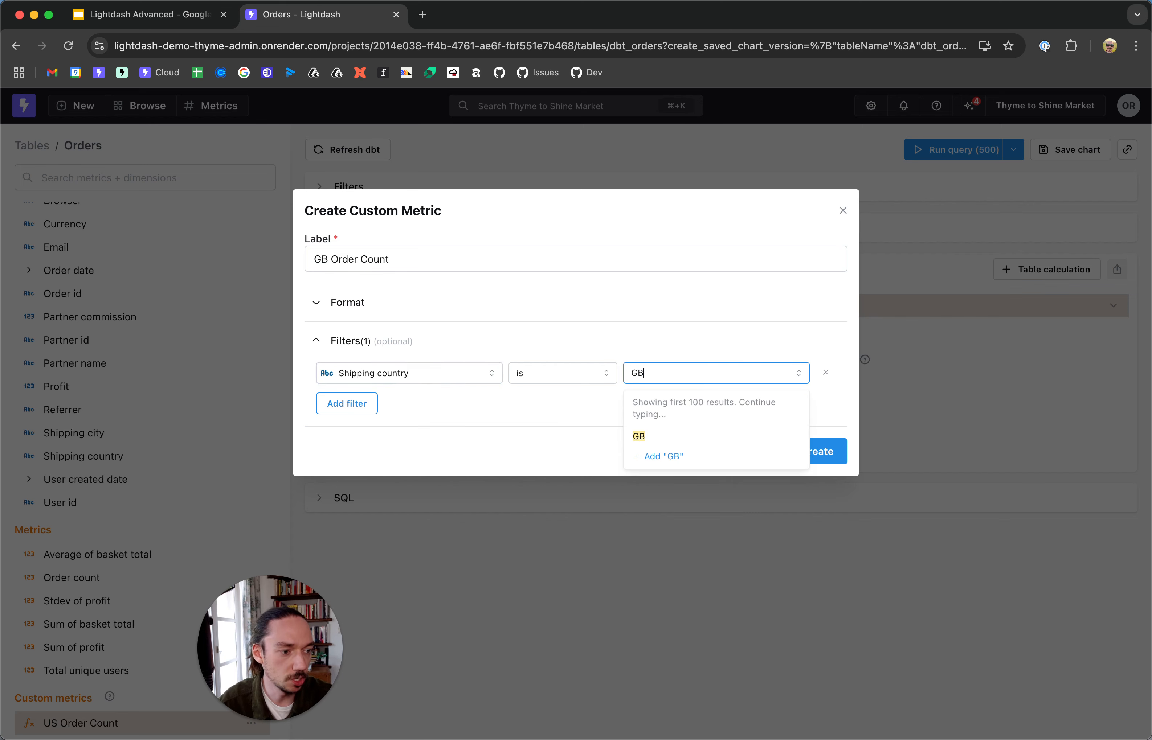
click(709, 435)
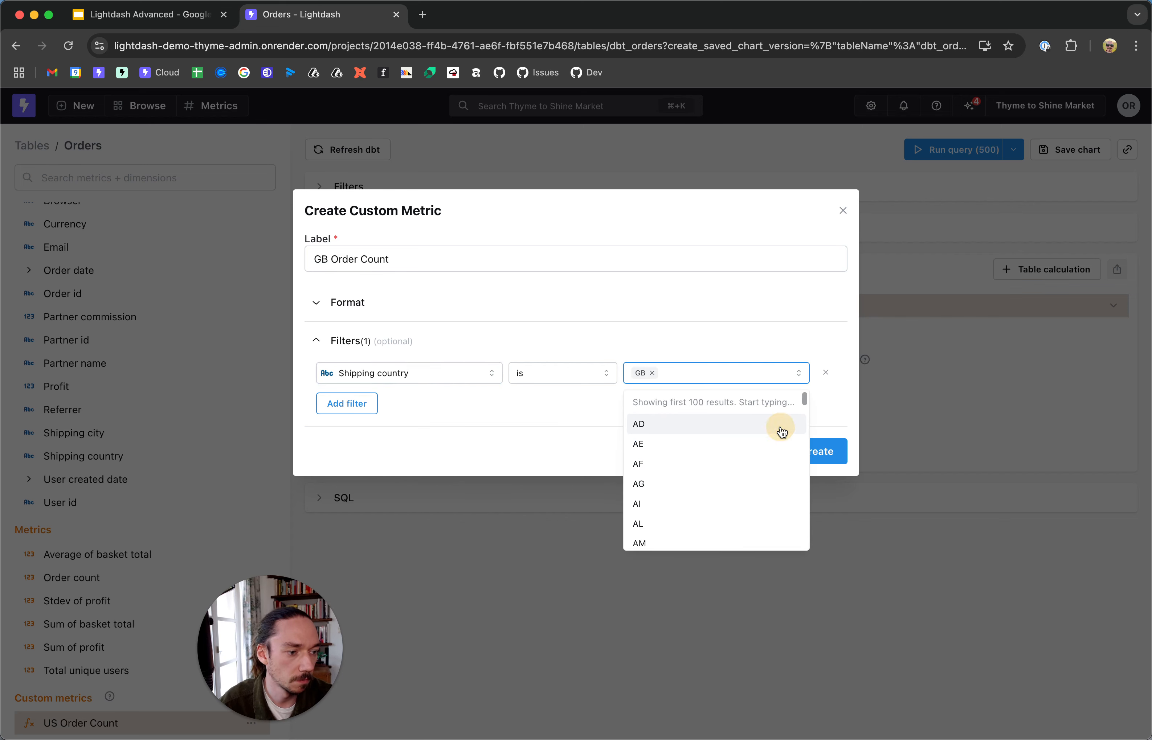
click(836, 416)
click(825, 451)
Step: Run the query with the US Order Count and GB Order Count metrics
scroll(194, 493, down, 1)
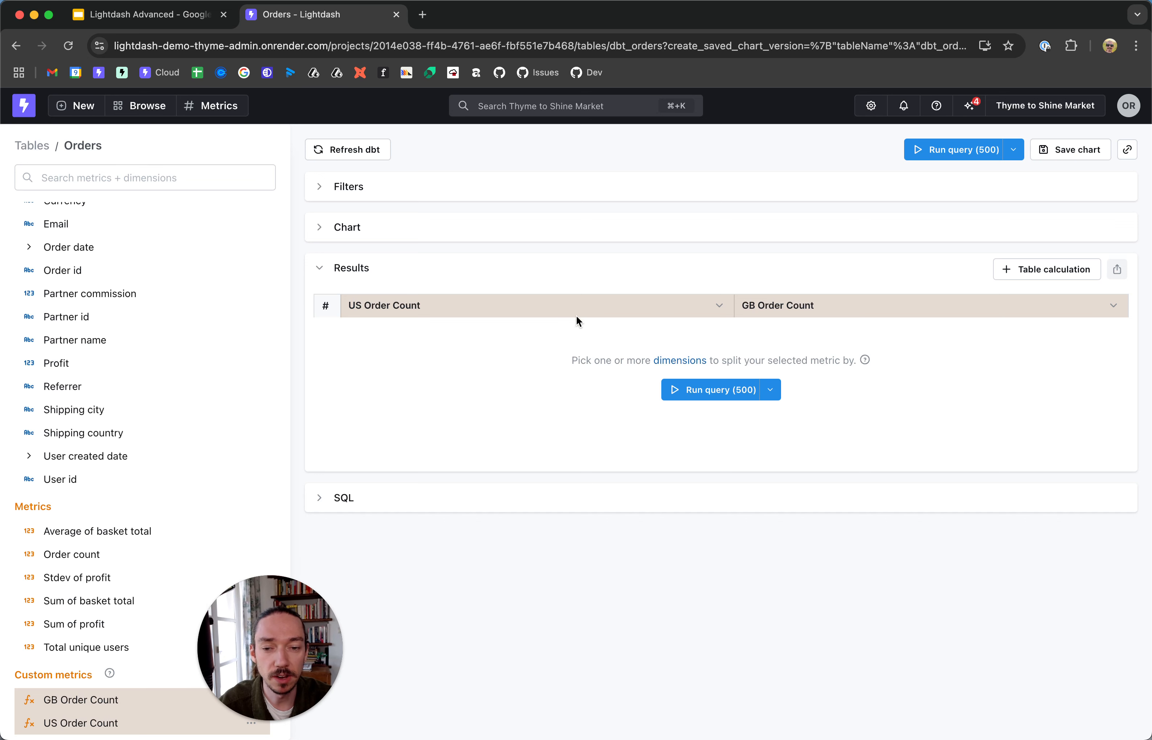
click(712, 389)
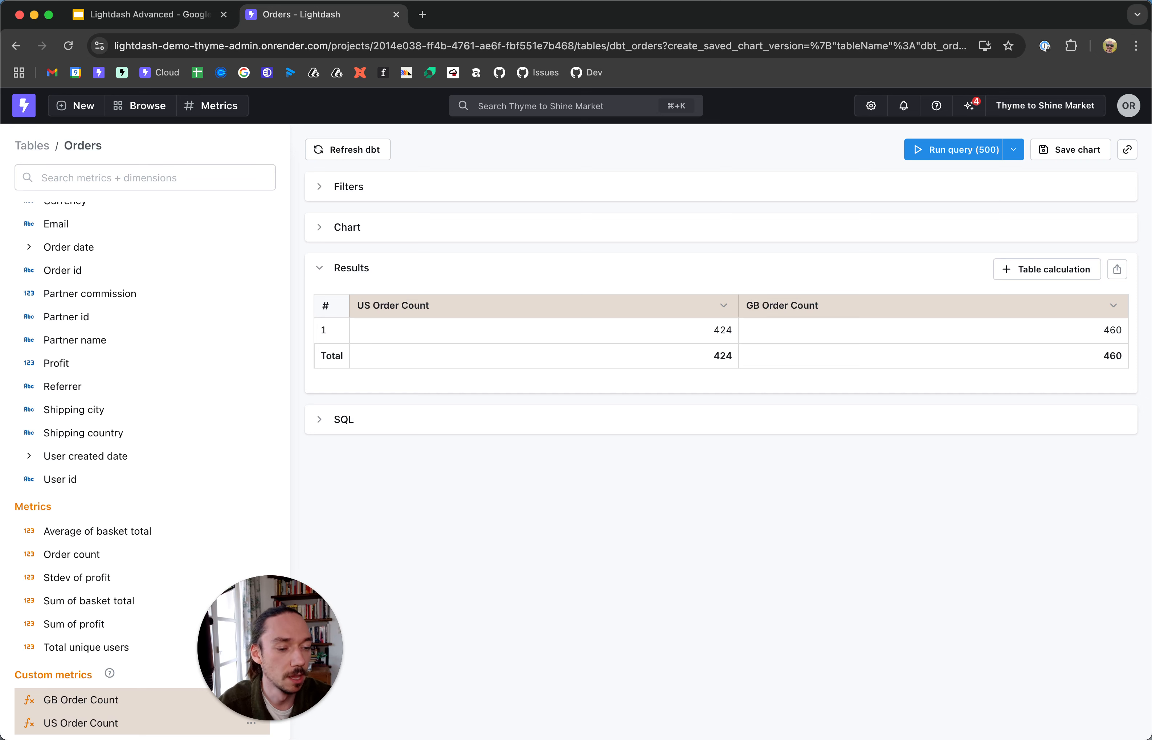
Step: Start a table calculation with the SQL ${dbt_orders.order_id_u_s_order_count}/${dbt_orders.order_id_g_b_order_count}, using the suggested metrics
click(1054, 270)
click(399, 330)
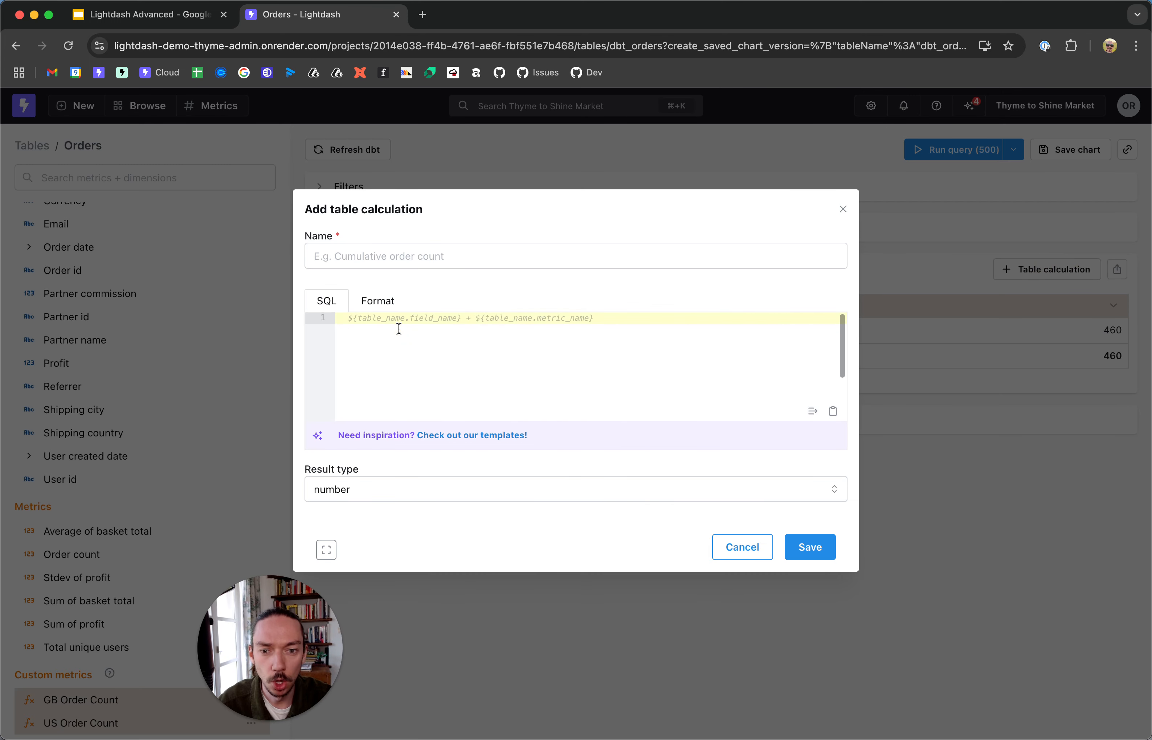
text(us)
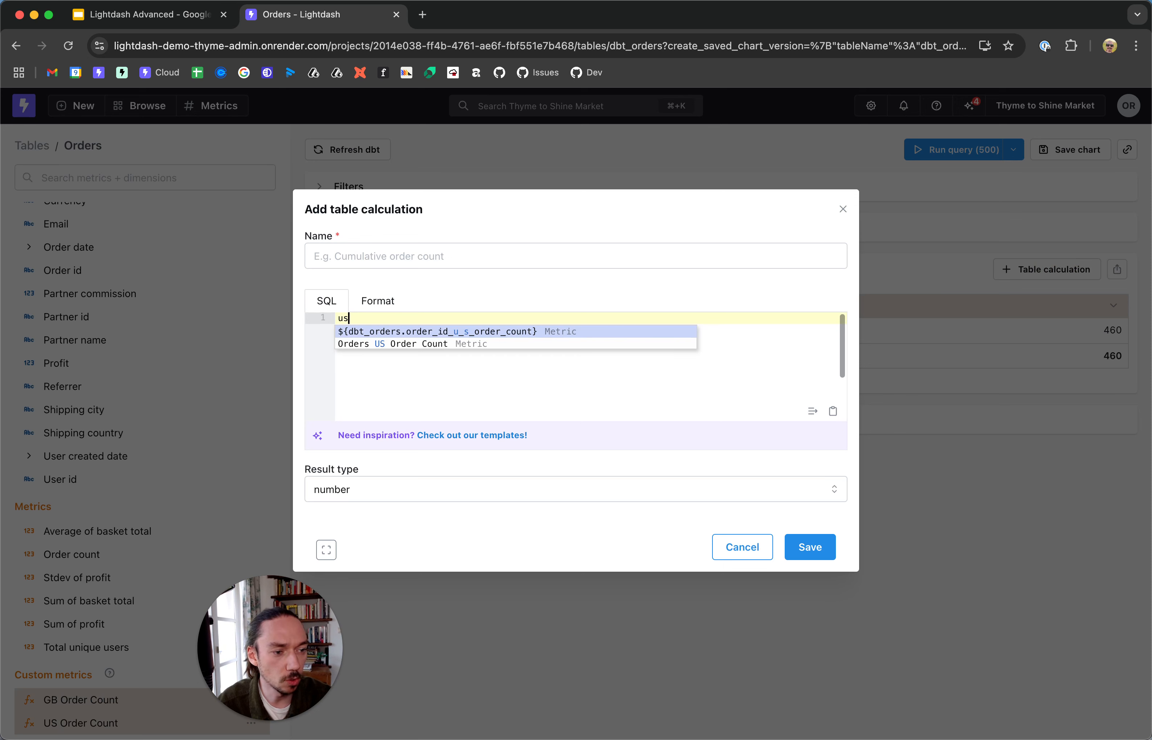
key(Return)
text(/gb)
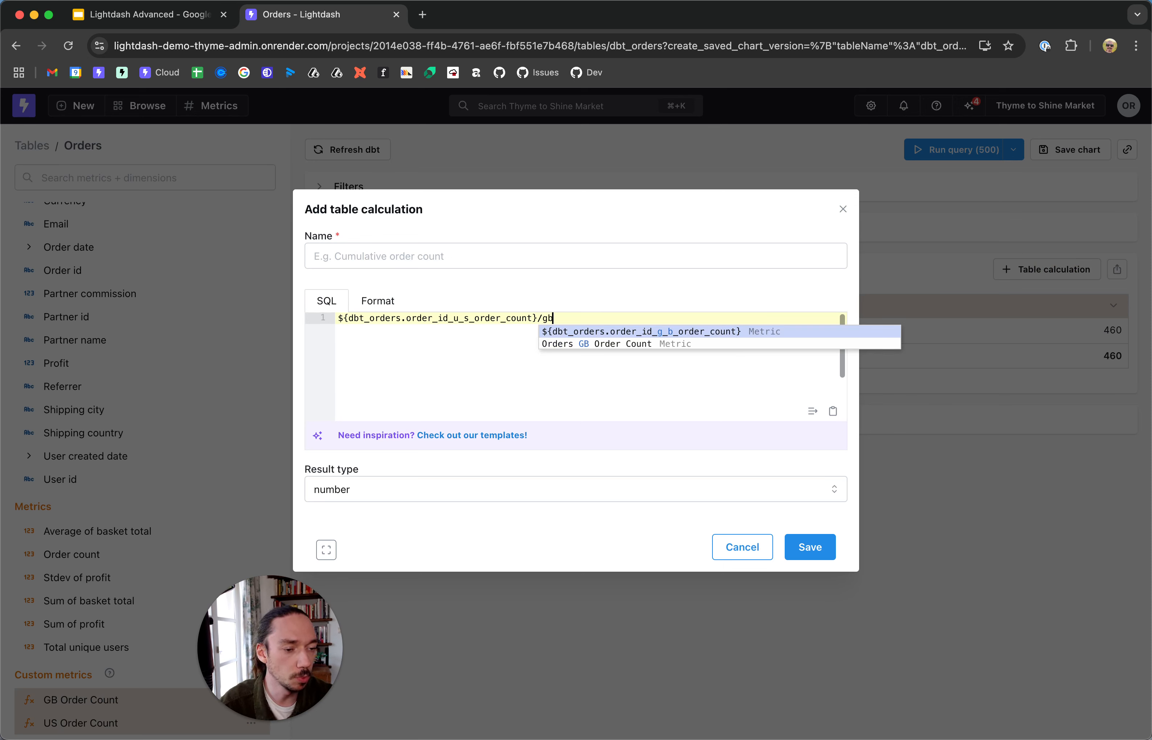
key(Return)
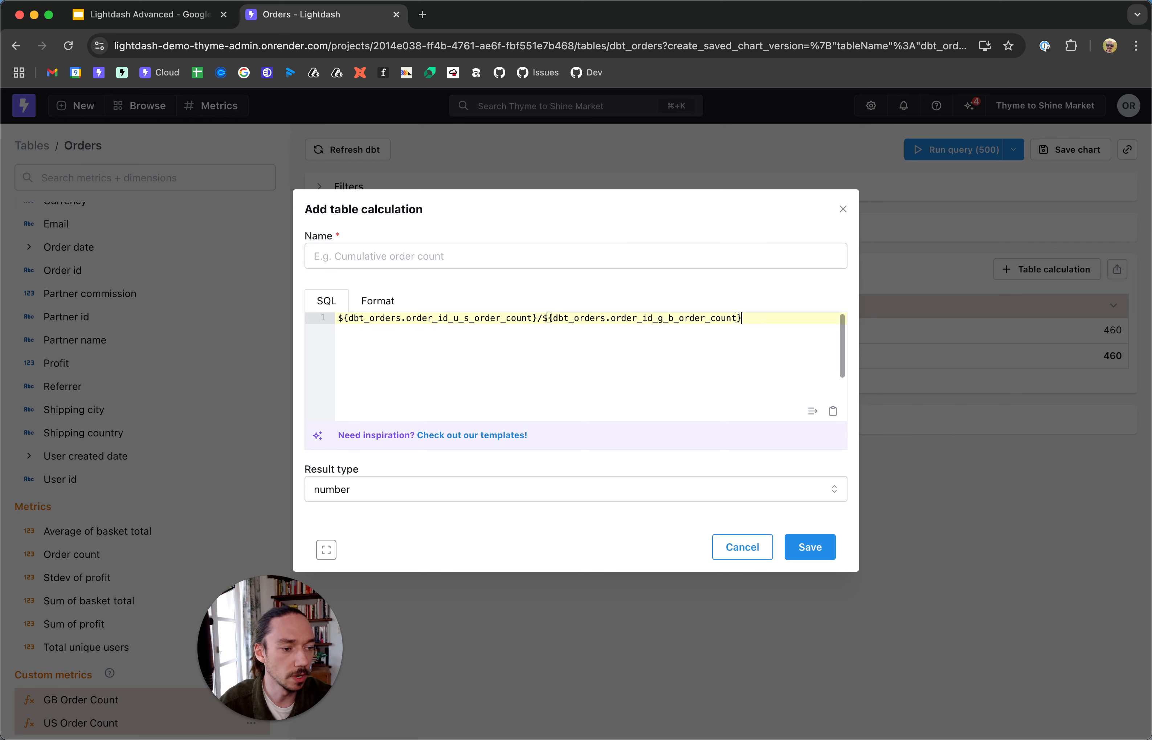
Step: Name the table calculation "US to GB Order Ratio" and save it
click(357, 259)
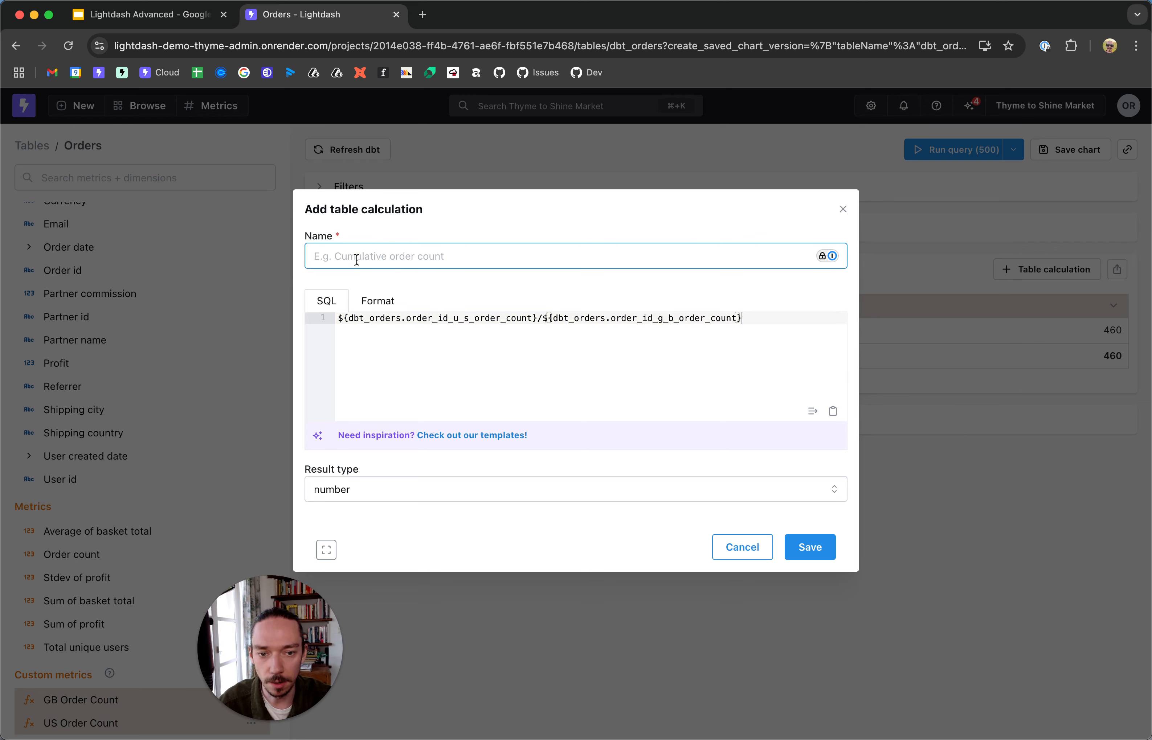
text(Us to G)
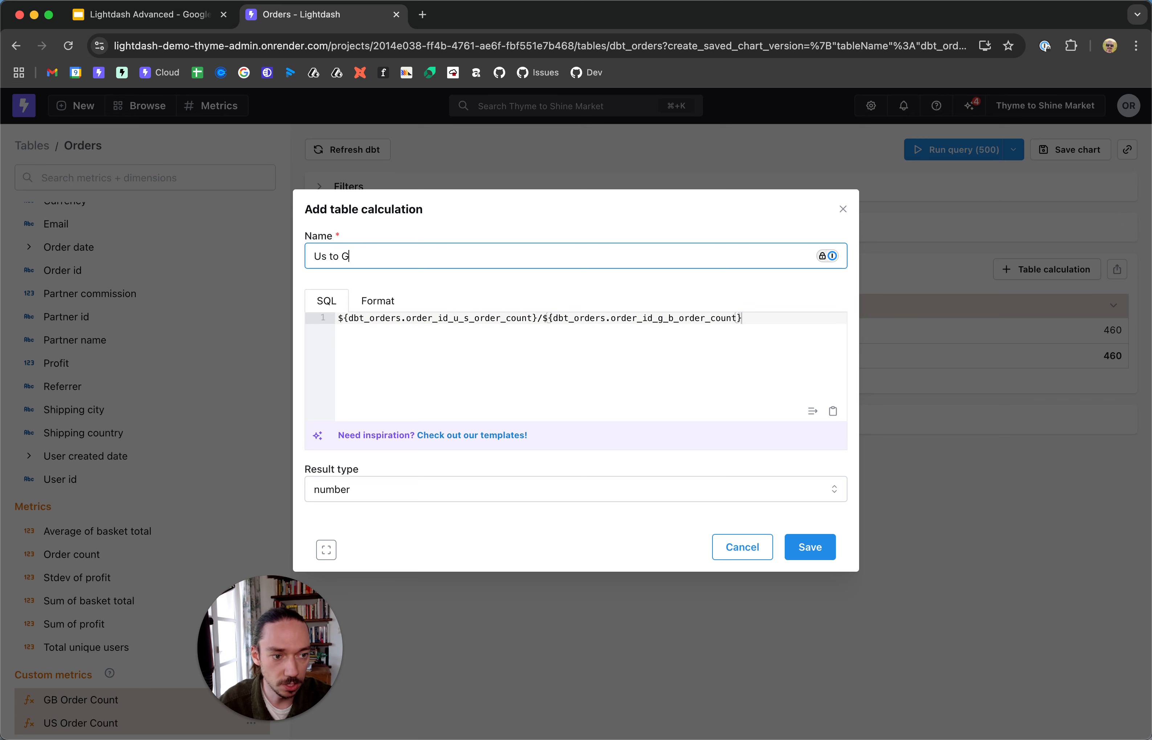
text(B Order Ratio)
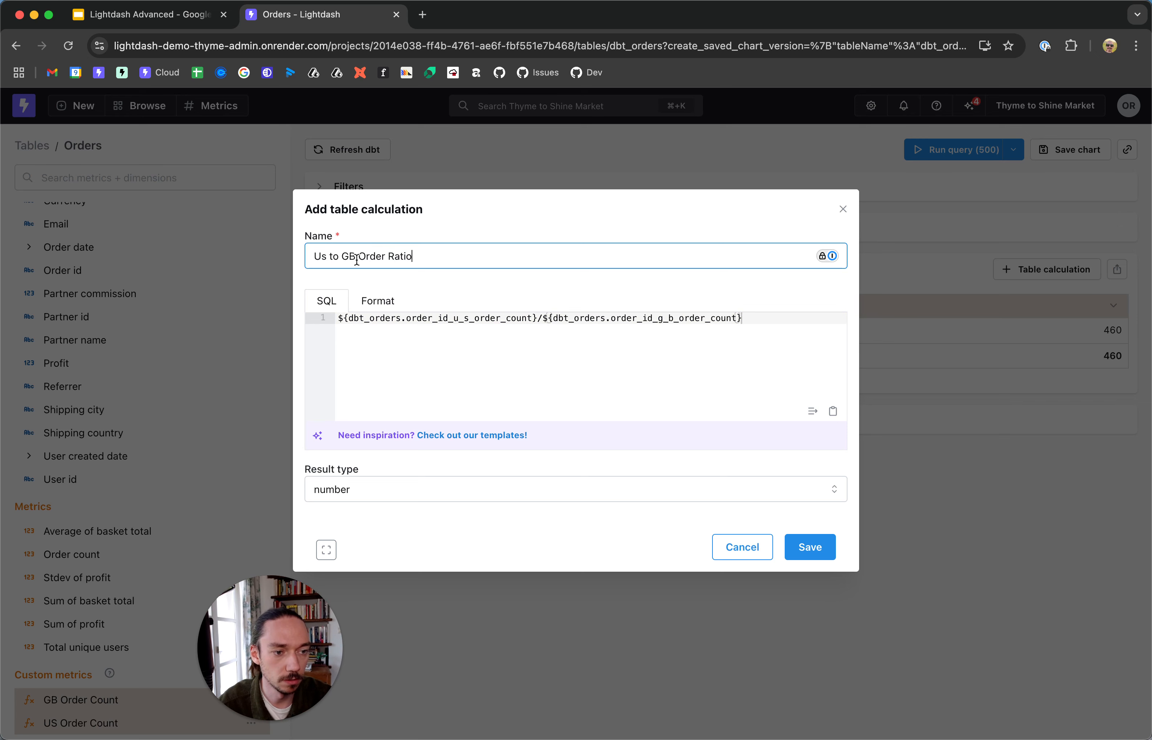
click(320, 259)
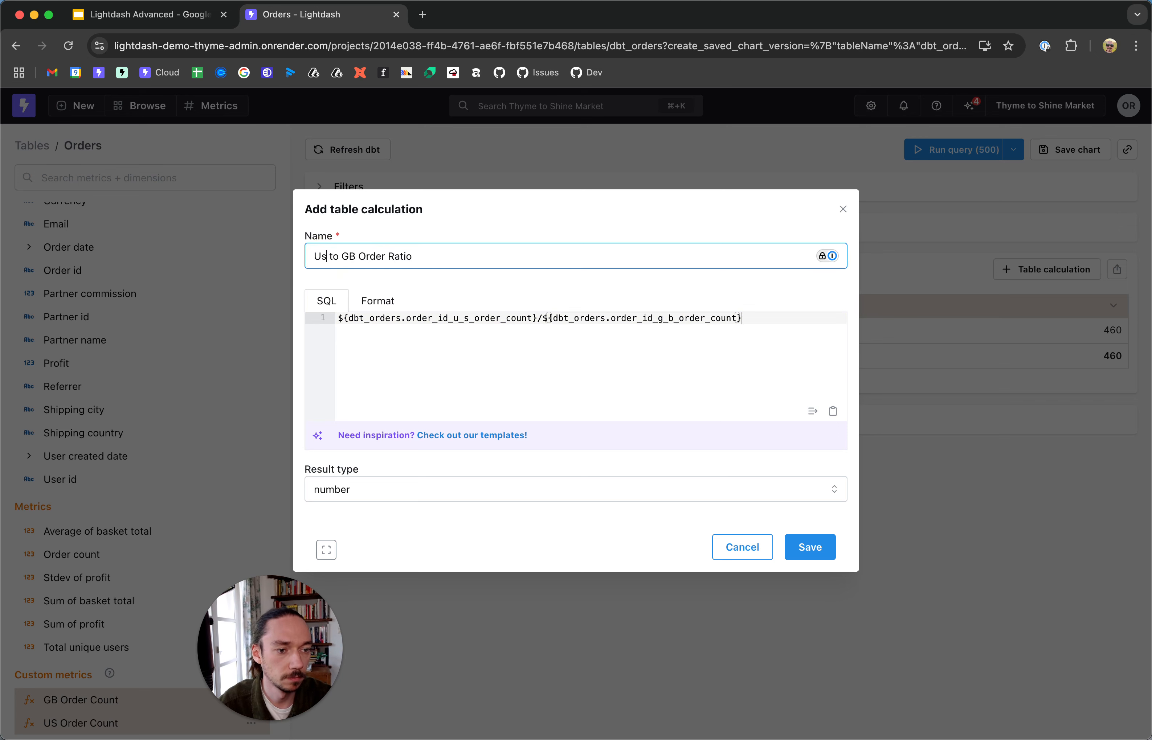
key(Delete)
text(S)
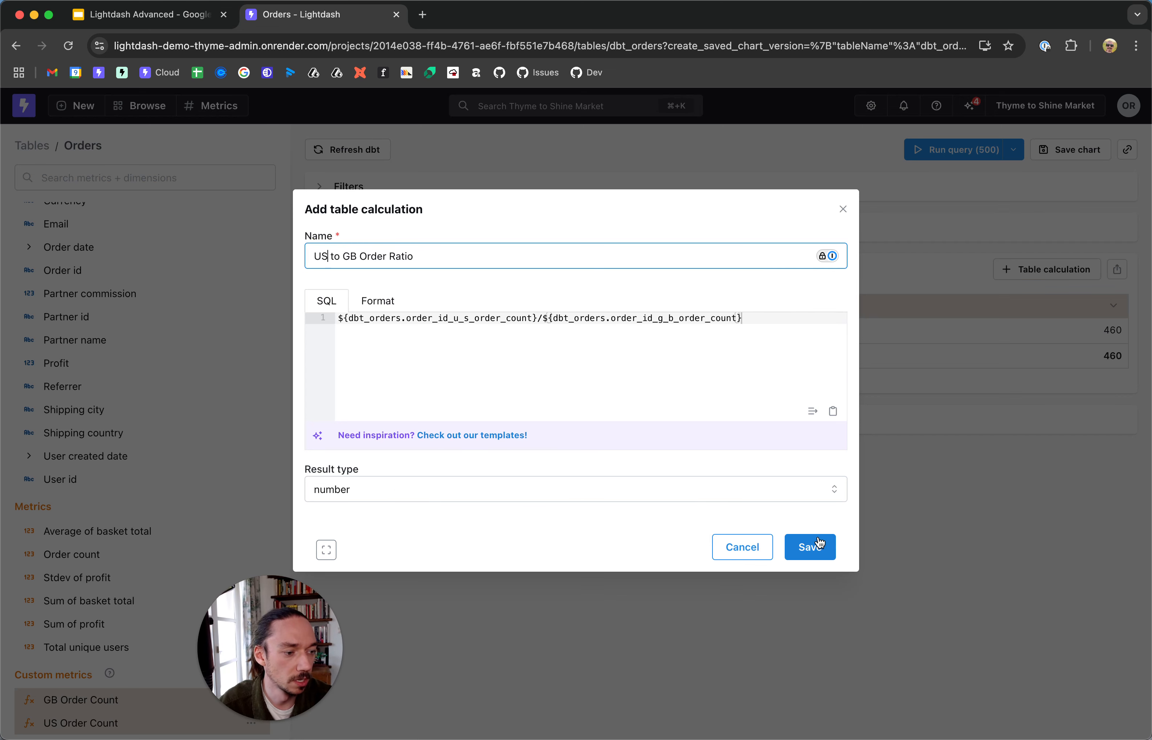
click(817, 552)
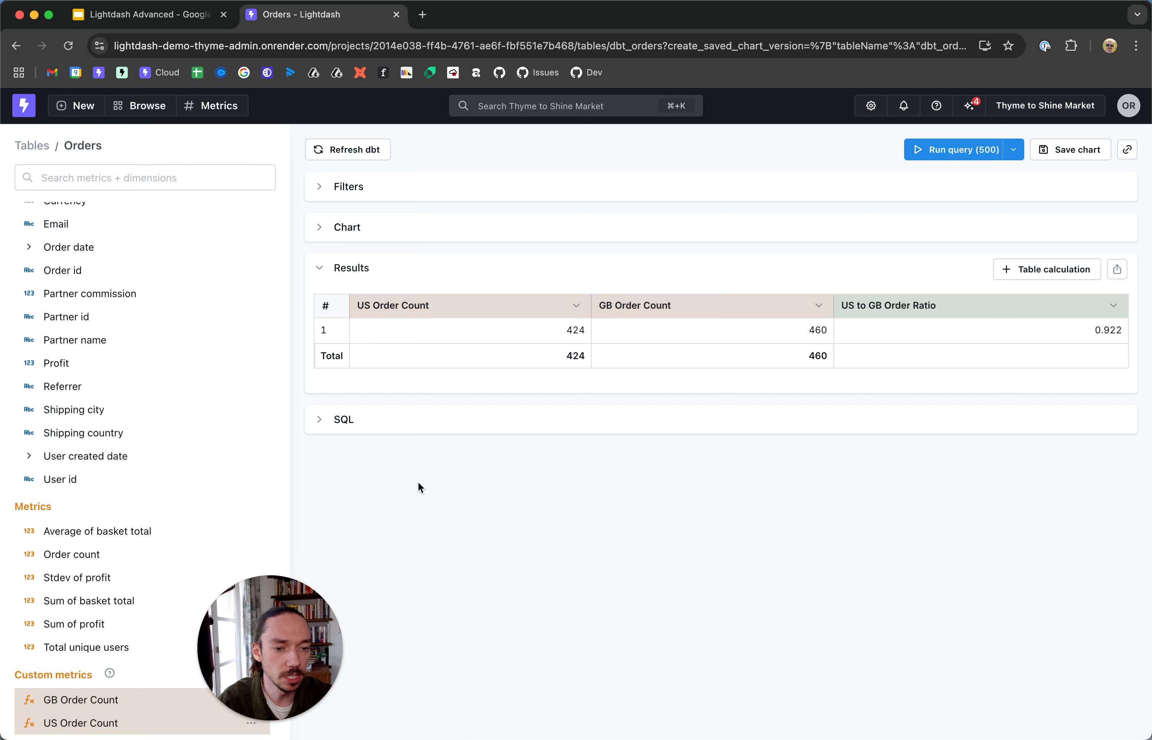
Step: Add the Partner name dimension and rerun the query to split the order counts and ratio by partner
click(108, 342)
click(980, 160)
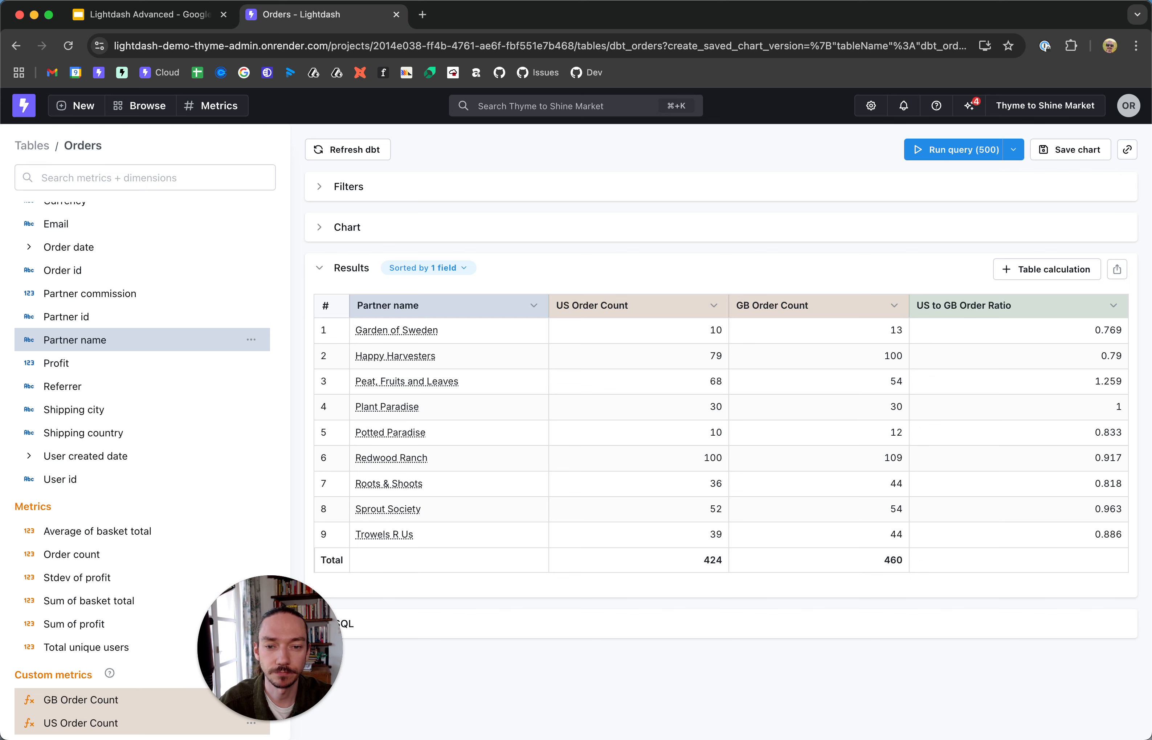
Step: Clear the current query and run a new one with the Profit dimension and the Order count metric
click(514, 209)
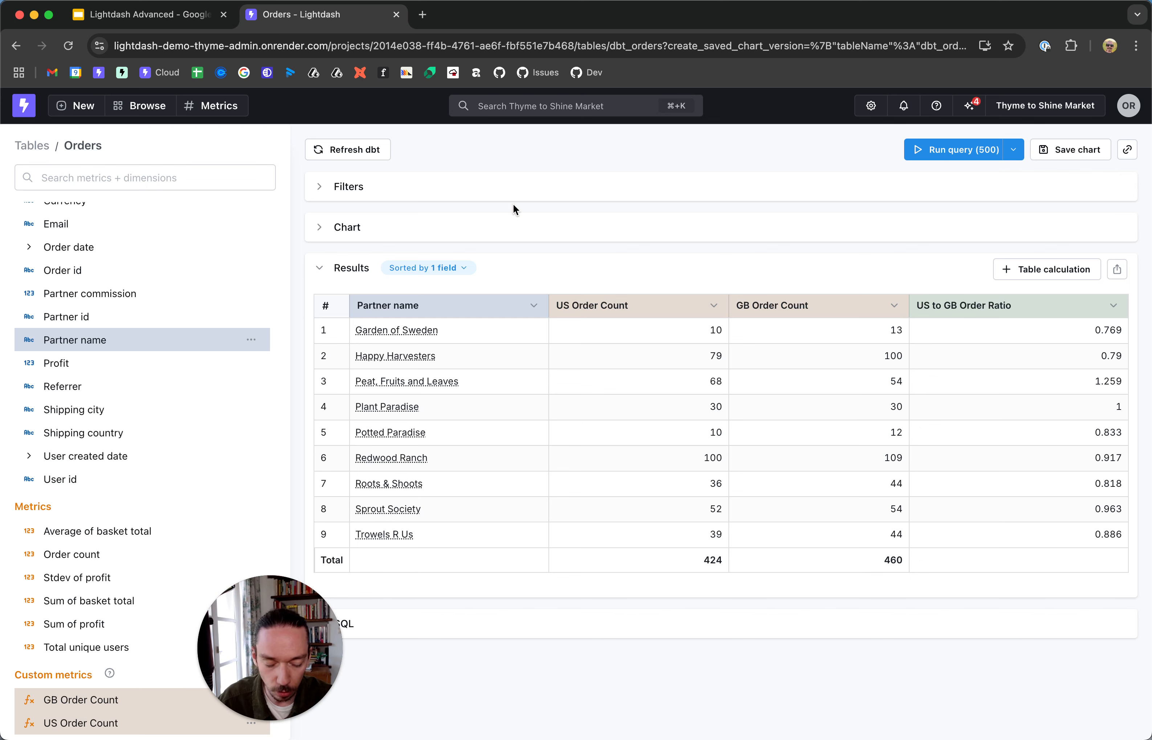
key(alt+super+BackSpace)
scroll(198, 342, up, 1)
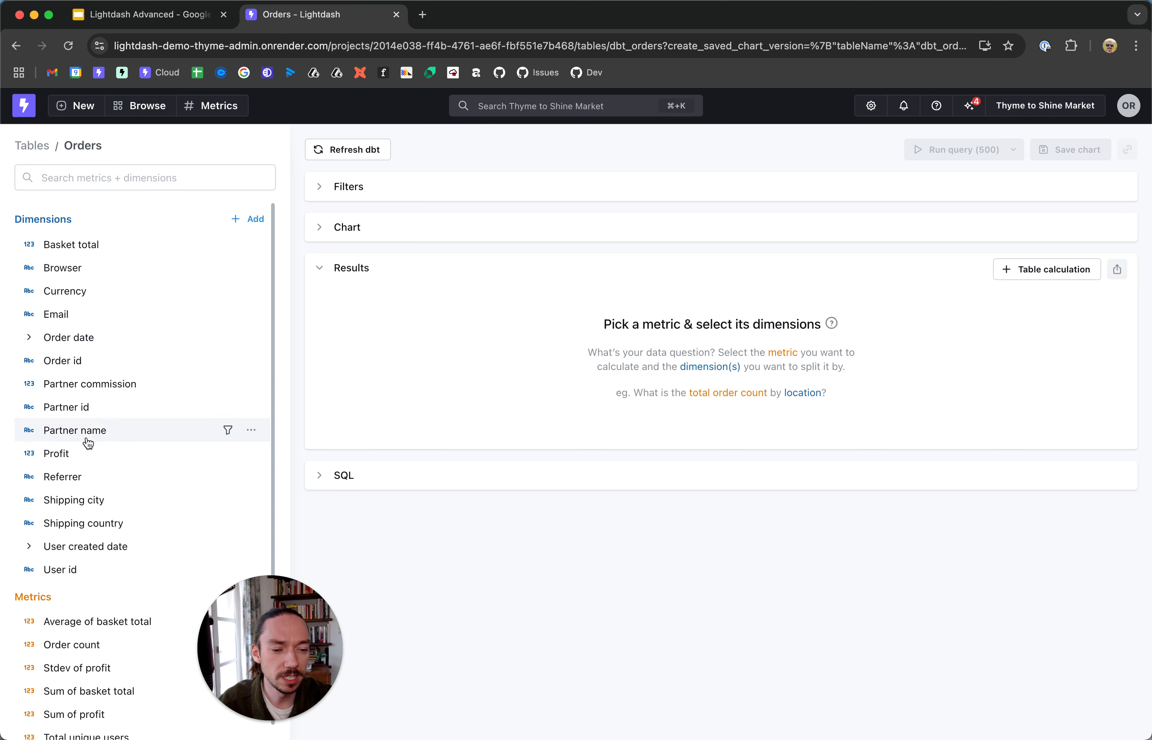
mouse_move(83, 454)
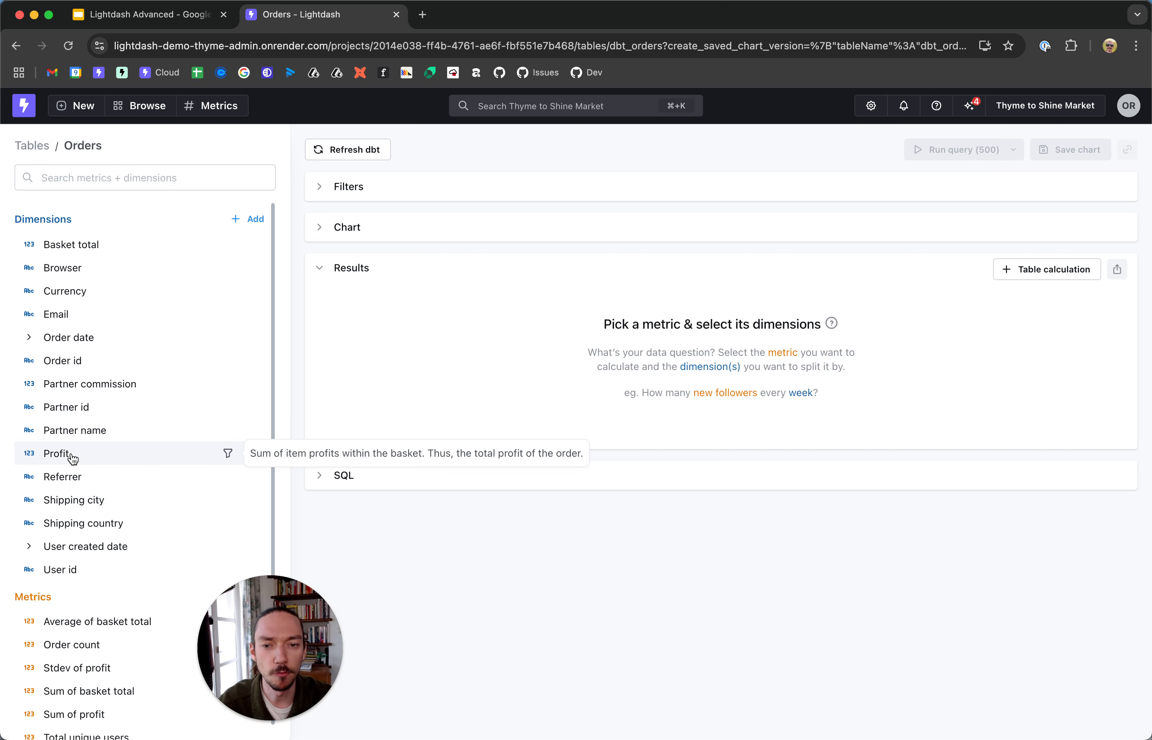
click(73, 458)
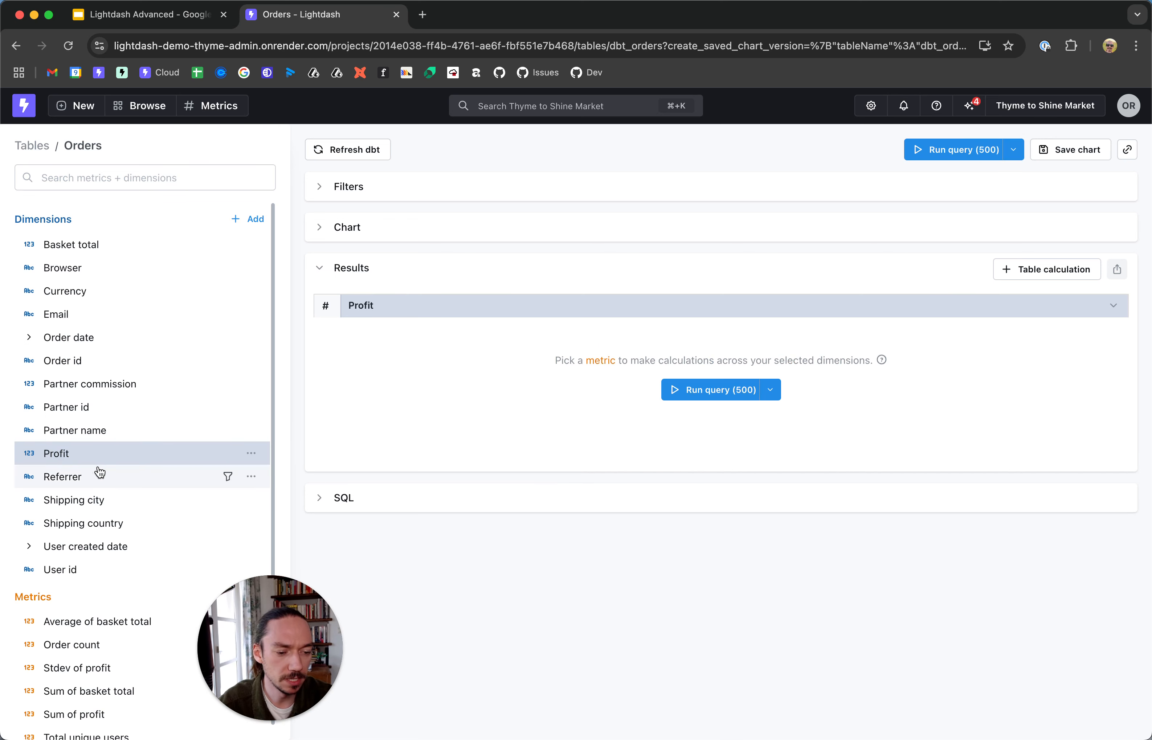
mouse_move(110, 458)
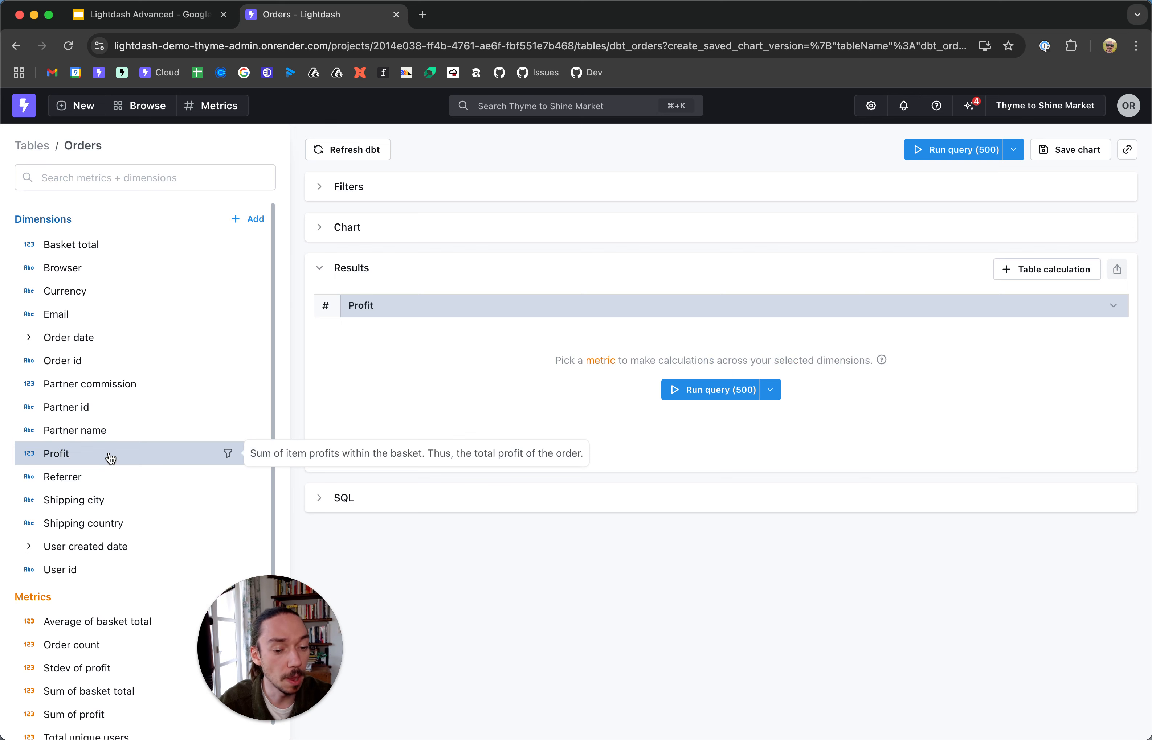
scroll(111, 457, down, 1)
mouse_move(92, 632)
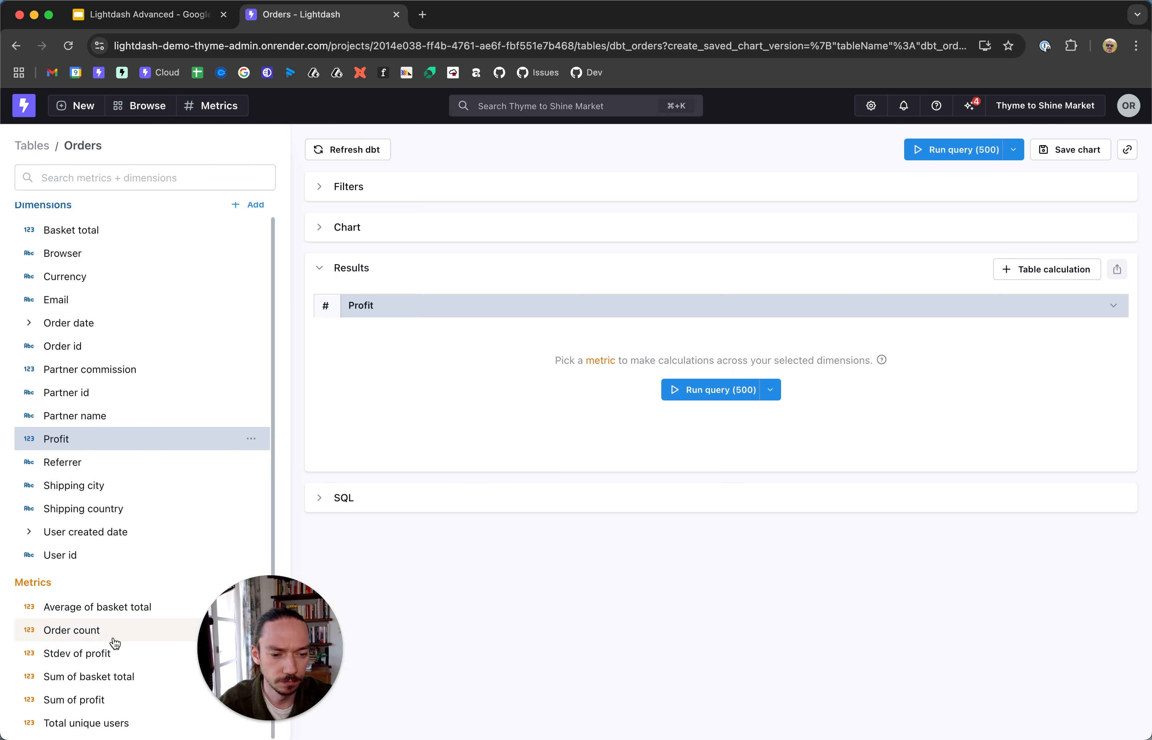
click(104, 632)
click(720, 390)
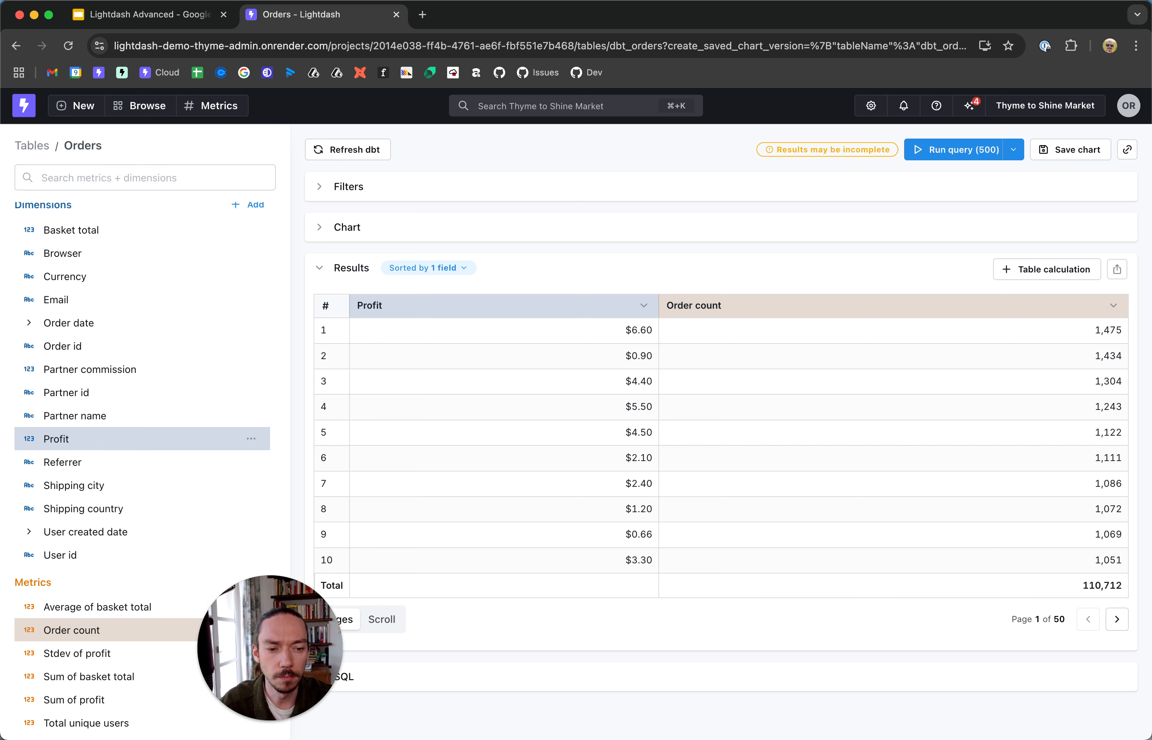
Step: Create a custom dimension on Profit labelled "Profit Bins" with the Fixed Width bin type and a bin width of 5
click(252, 440)
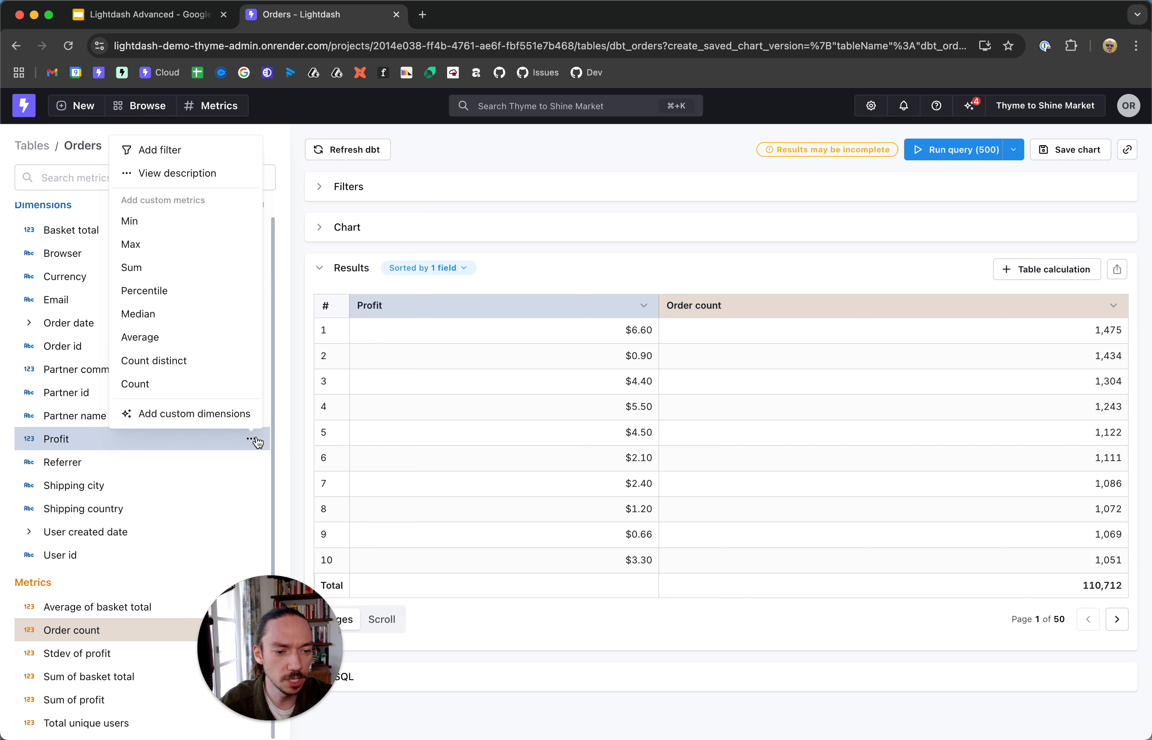
click(174, 415)
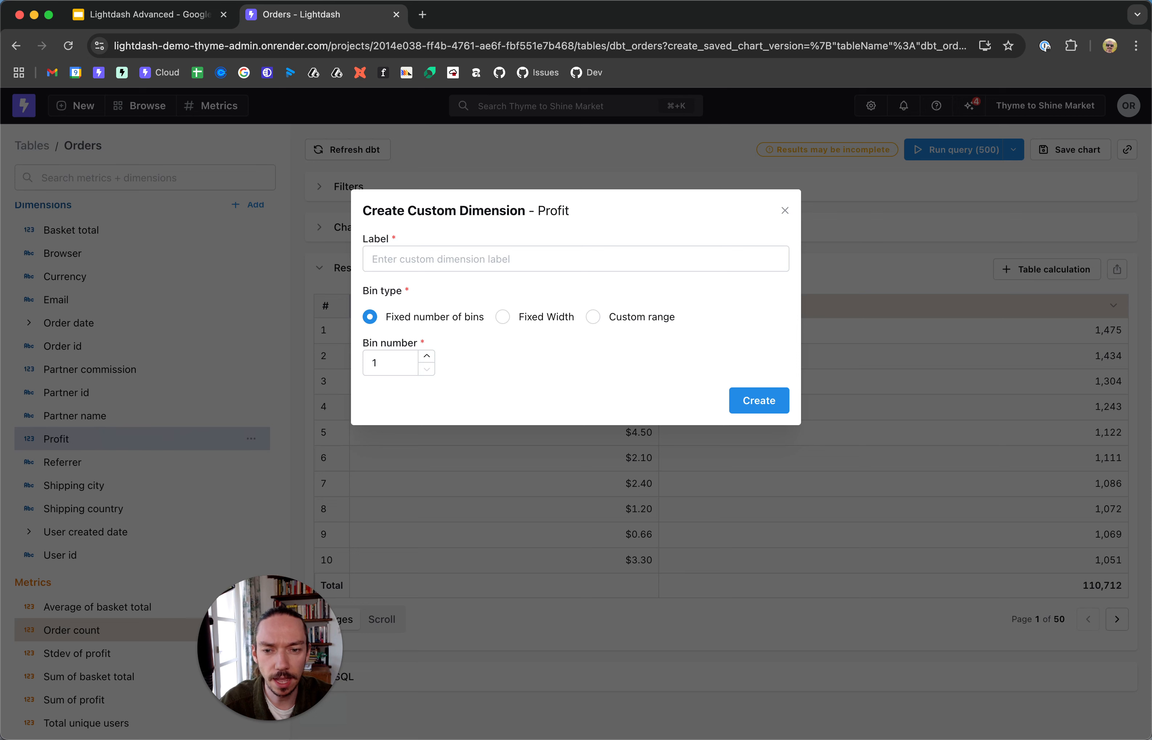
click(454, 264)
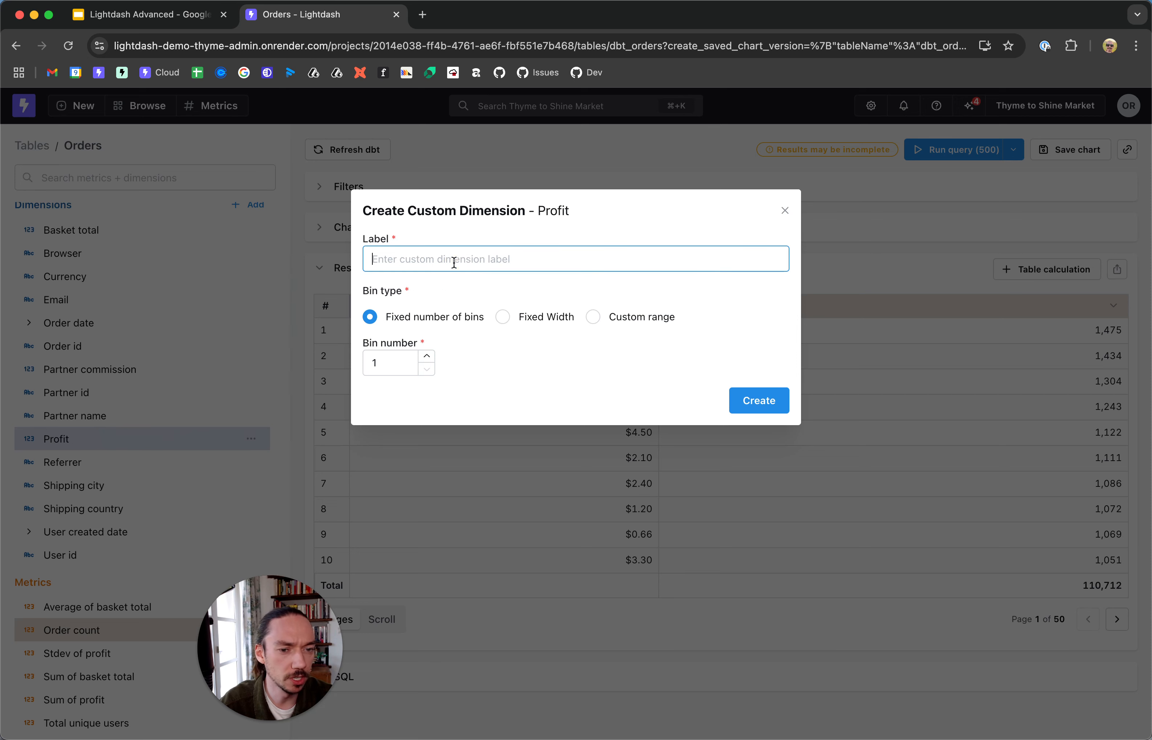
text(Prof)
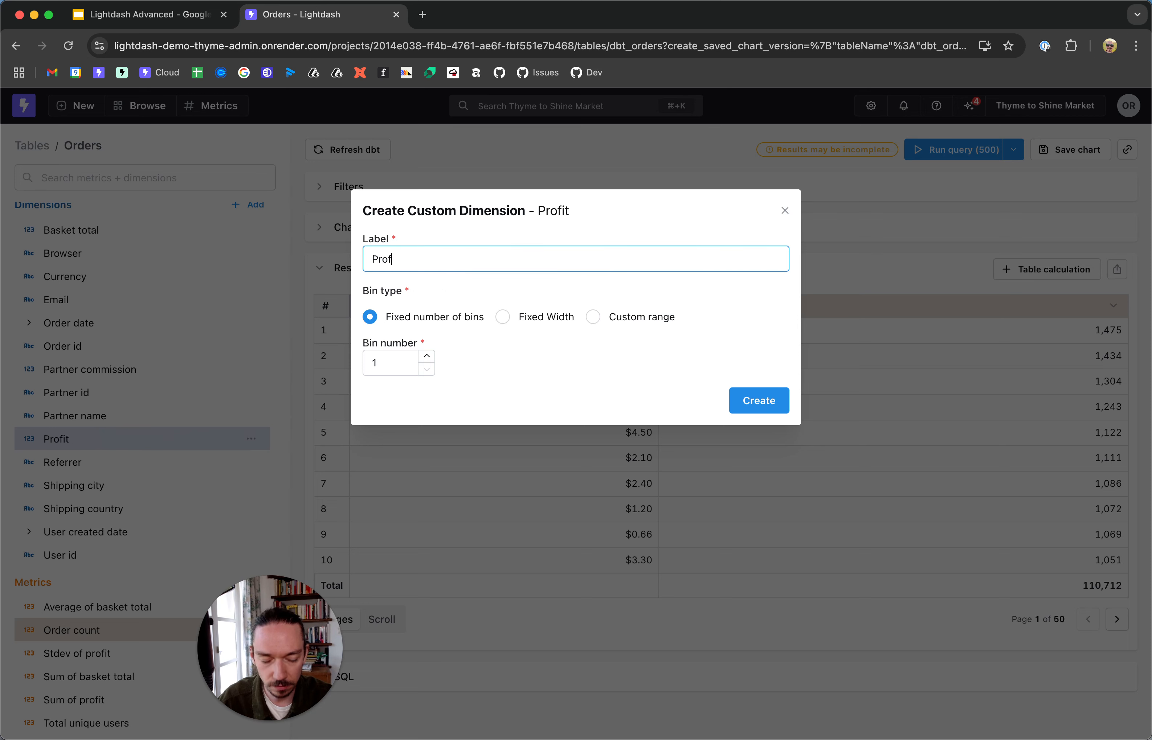
text(it Bins)
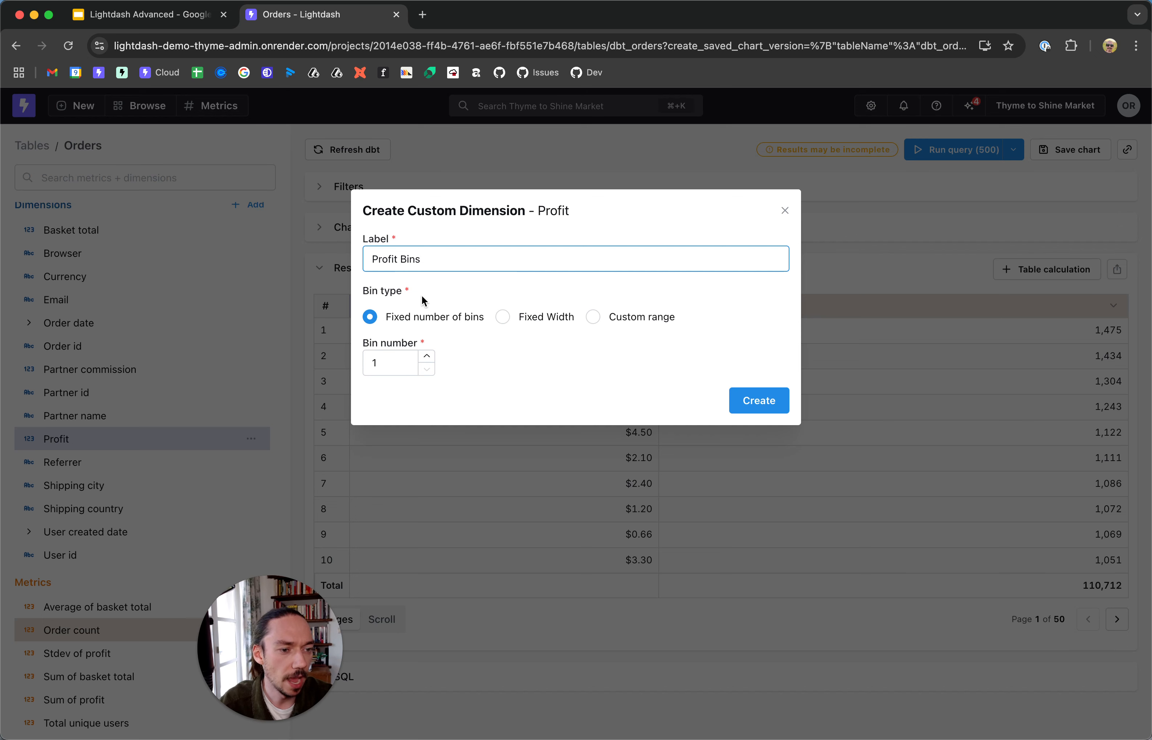
click(503, 317)
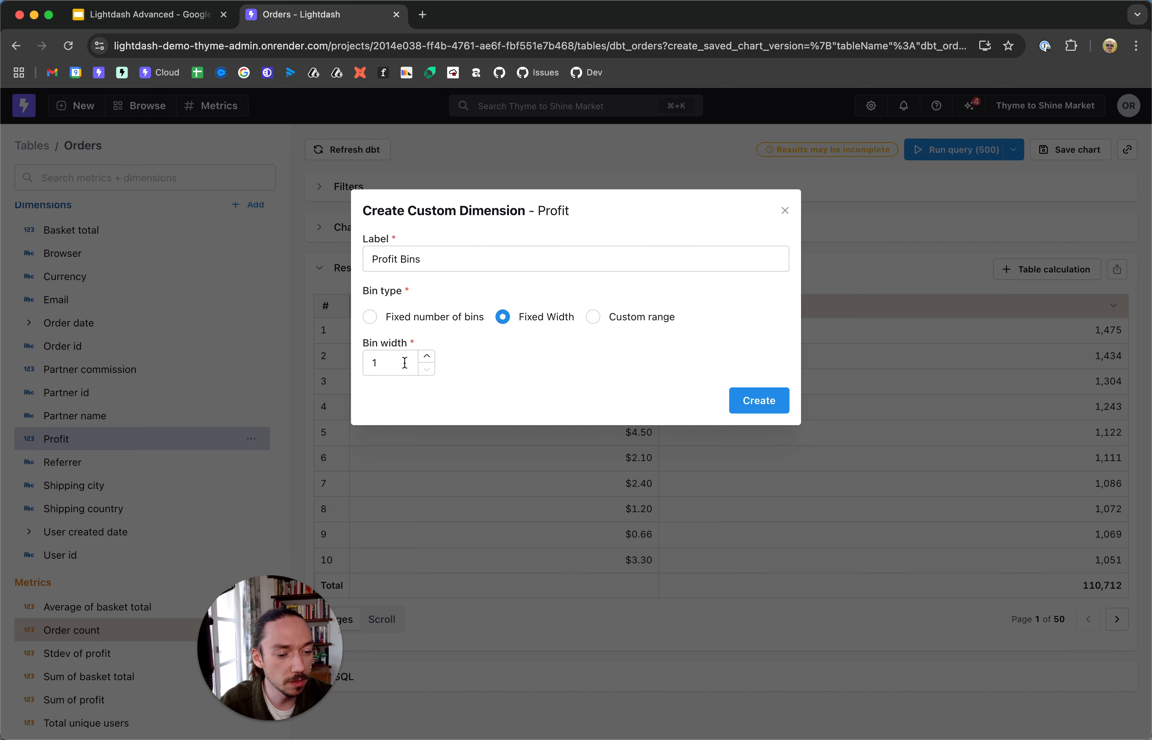
drag(414, 361, 344, 365)
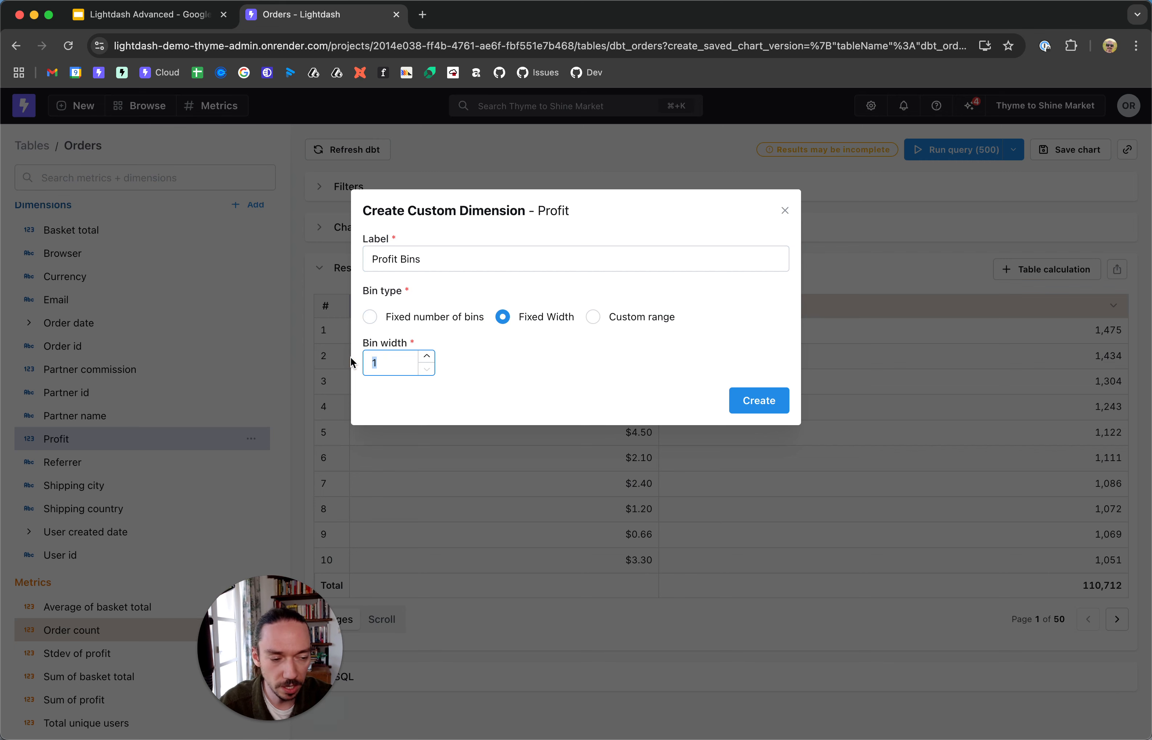
text(5)
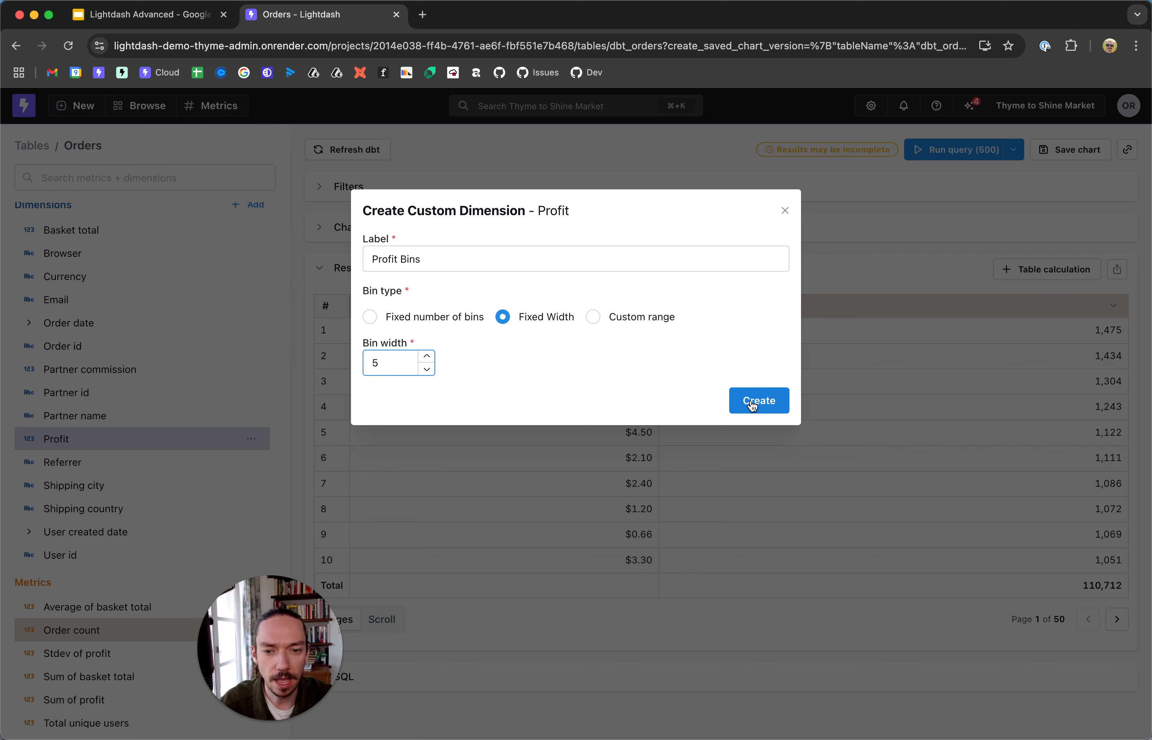
click(751, 405)
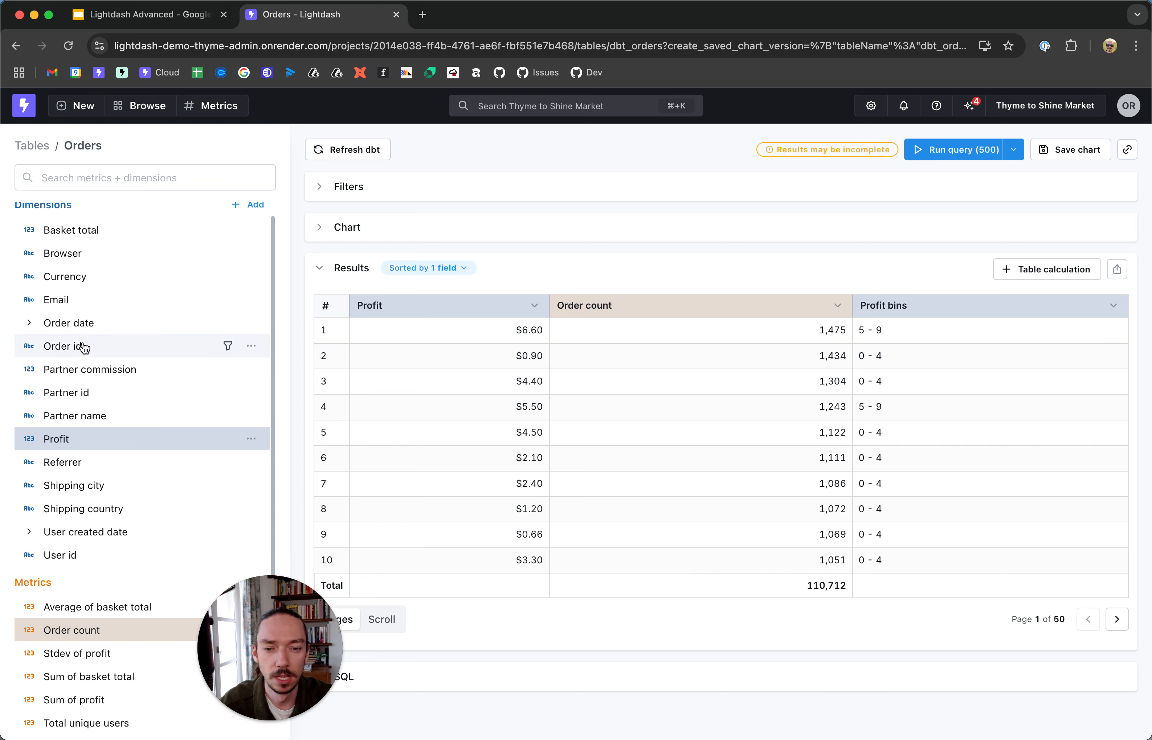
Step: Remove the Profit column from the results, leaving Order count and Profit bins
scroll(128, 344, down, 2)
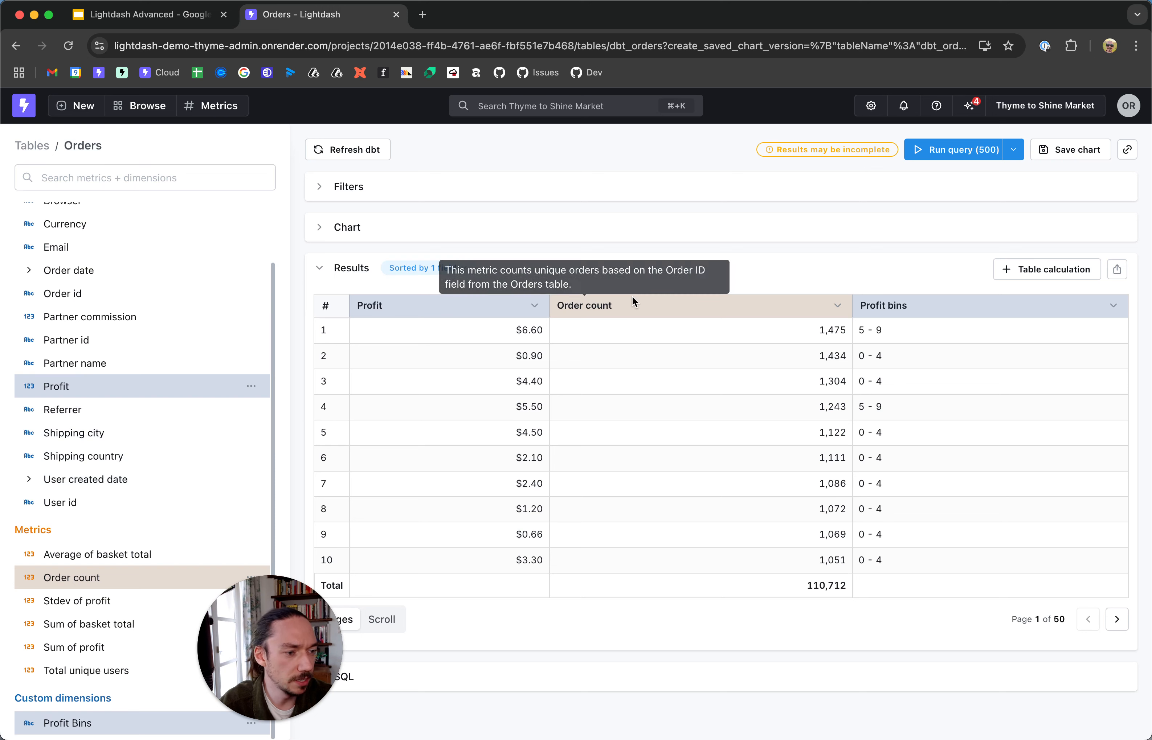
click(535, 305)
click(538, 446)
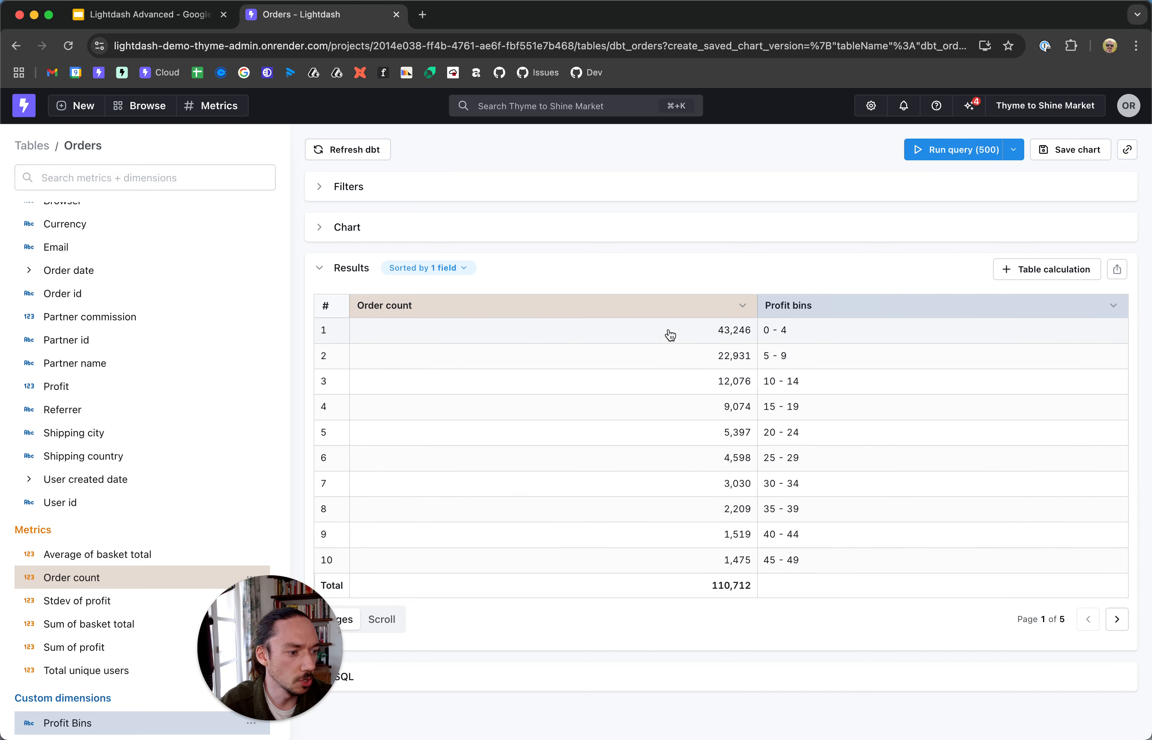
Step: Move the Order count column after Profit bins and expand the chart of the results
click(559, 307)
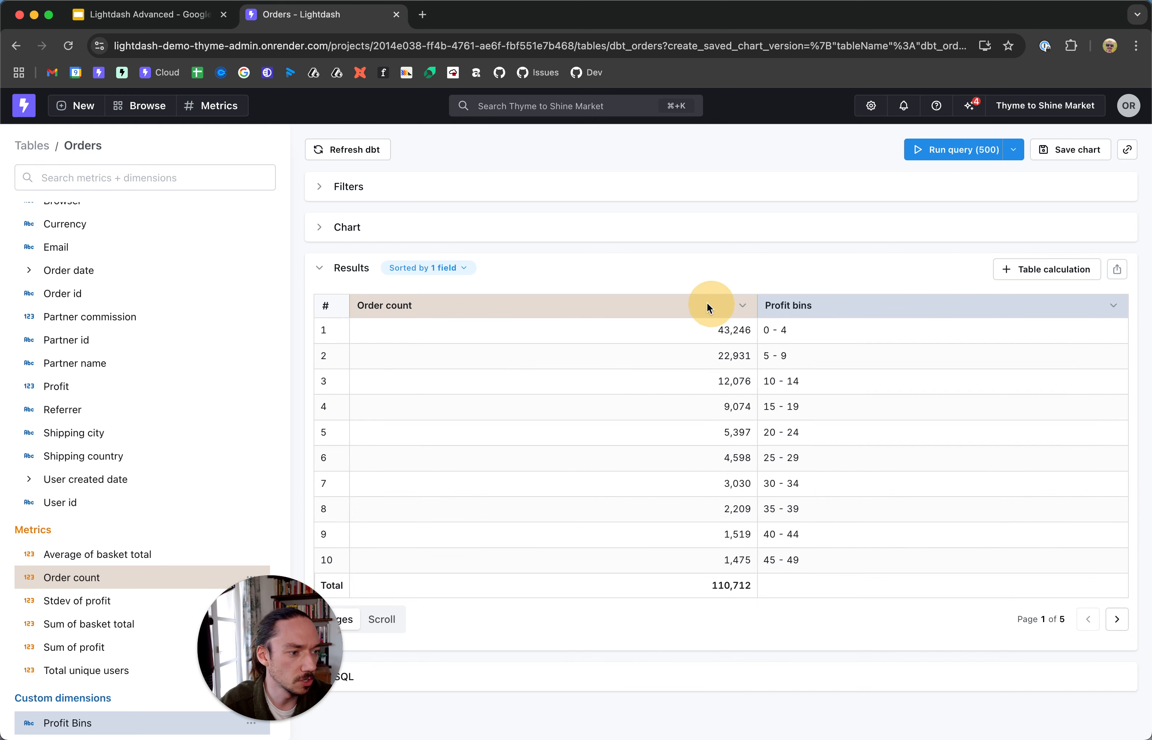
drag(601, 303, 750, 303)
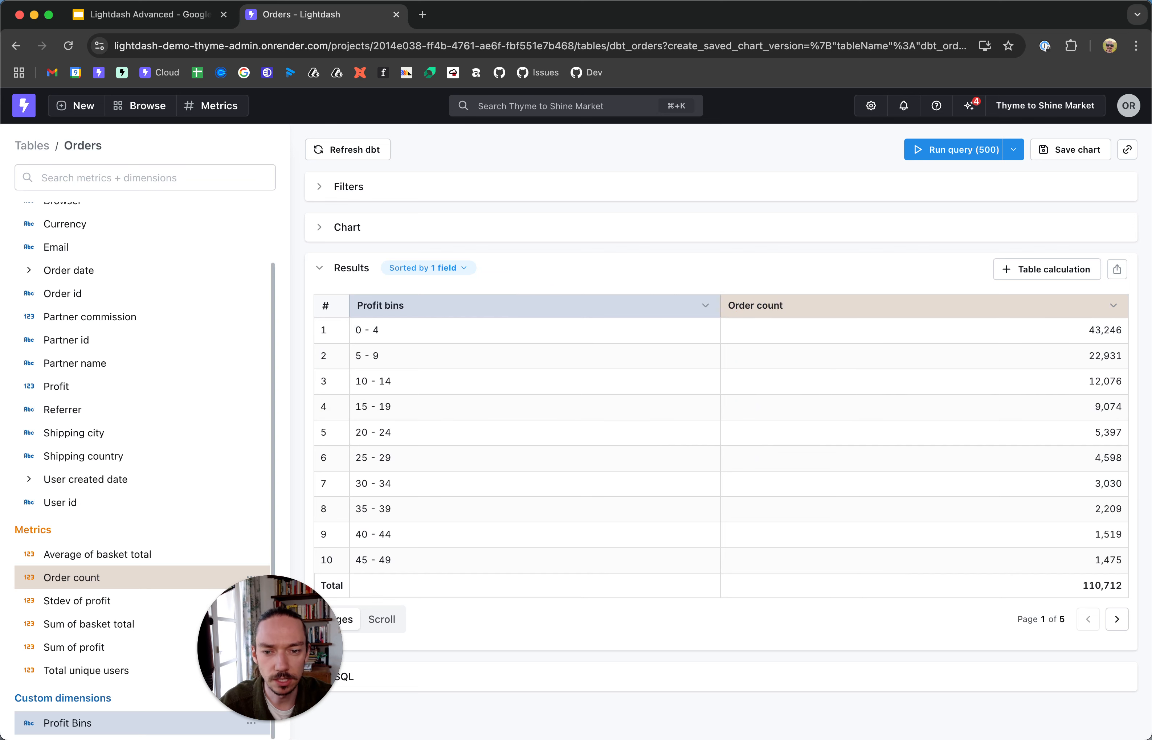
click(321, 227)
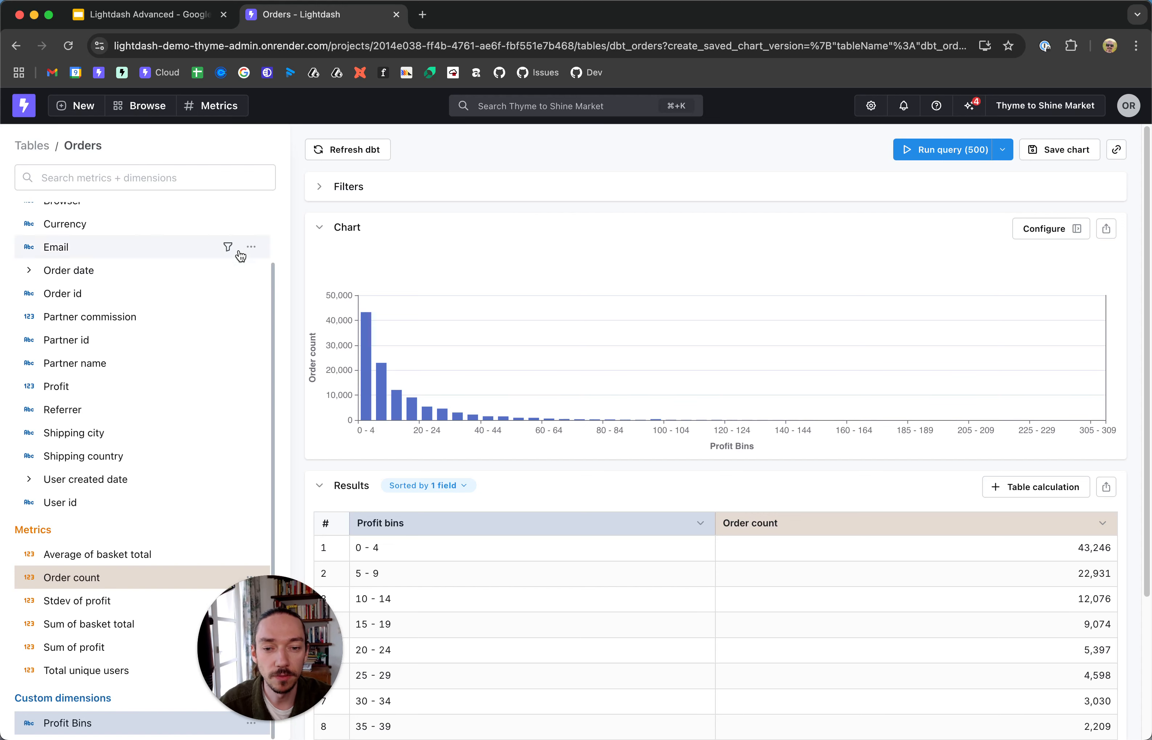
Step: Start a SQL custom dimension with the expression case when email like '%gmail%' then true else false end
scroll(267, 226, up, 2)
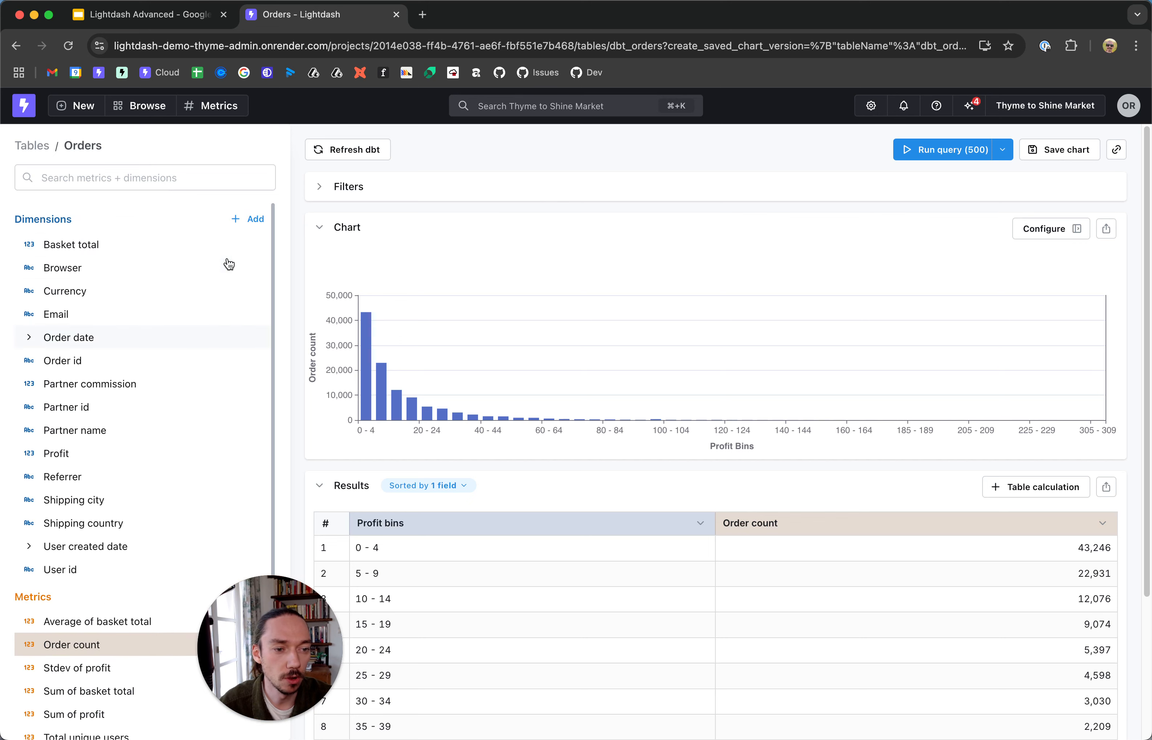
click(252, 222)
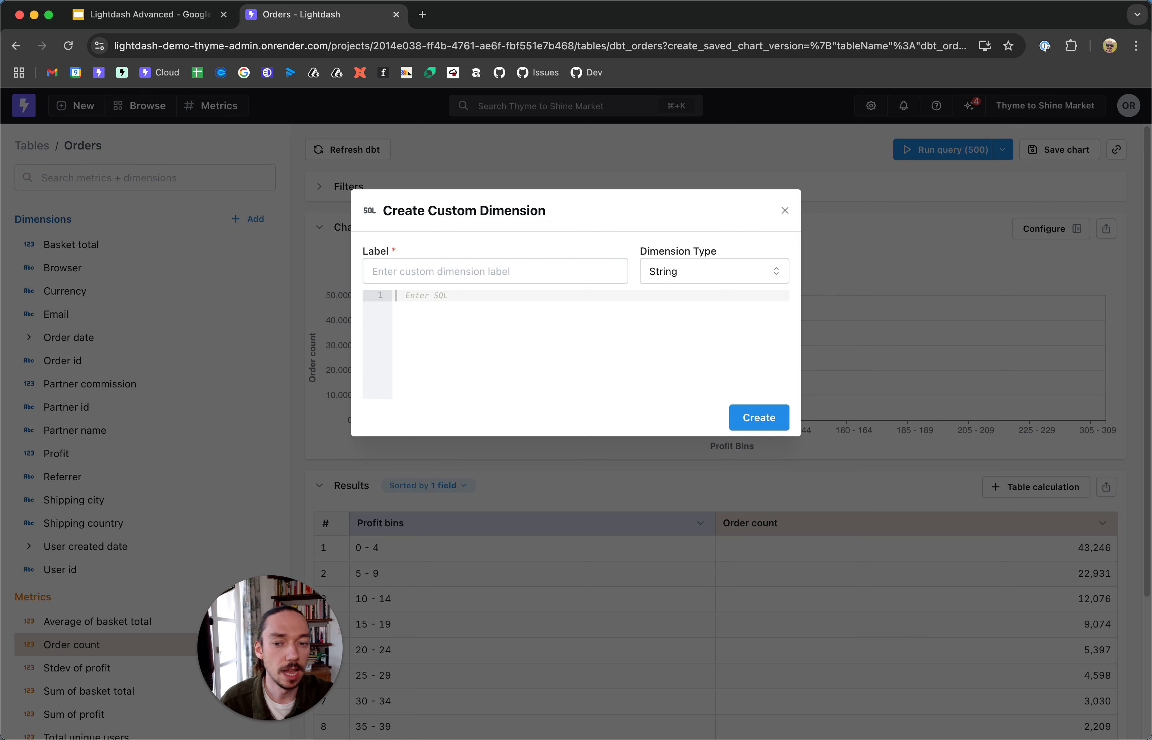
key(super+Tab)
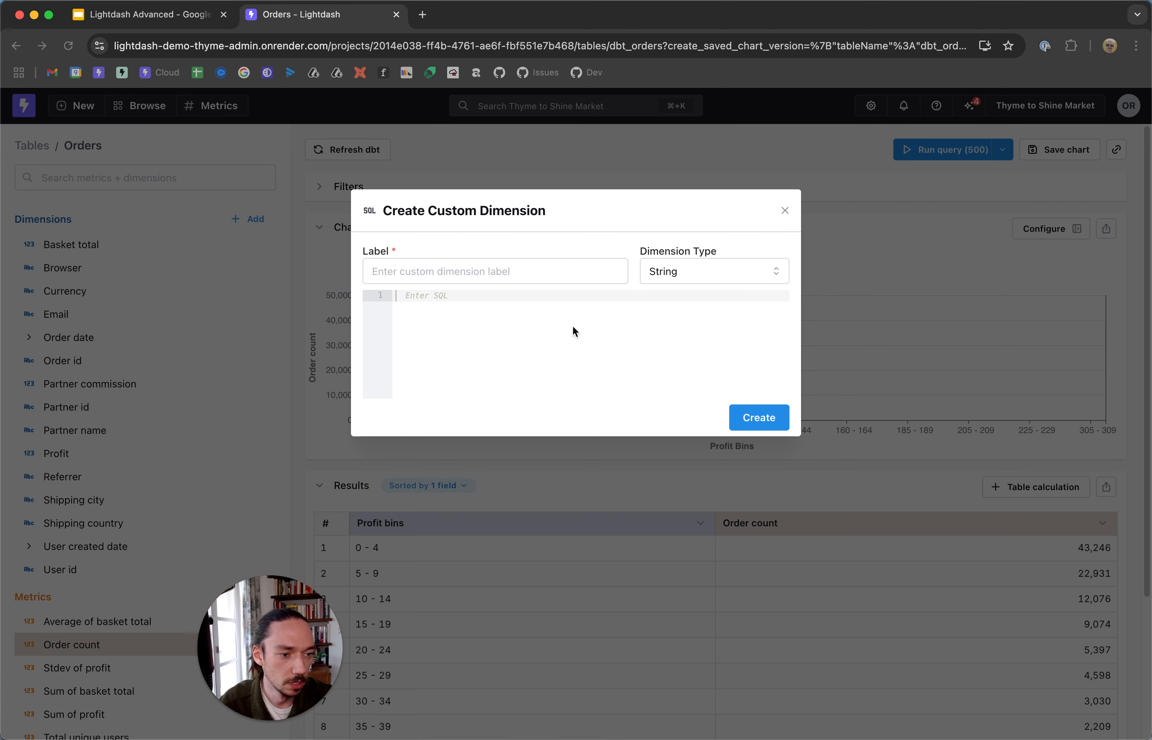
click(553, 314)
text(case when email like '%gmail%' then true else false end)
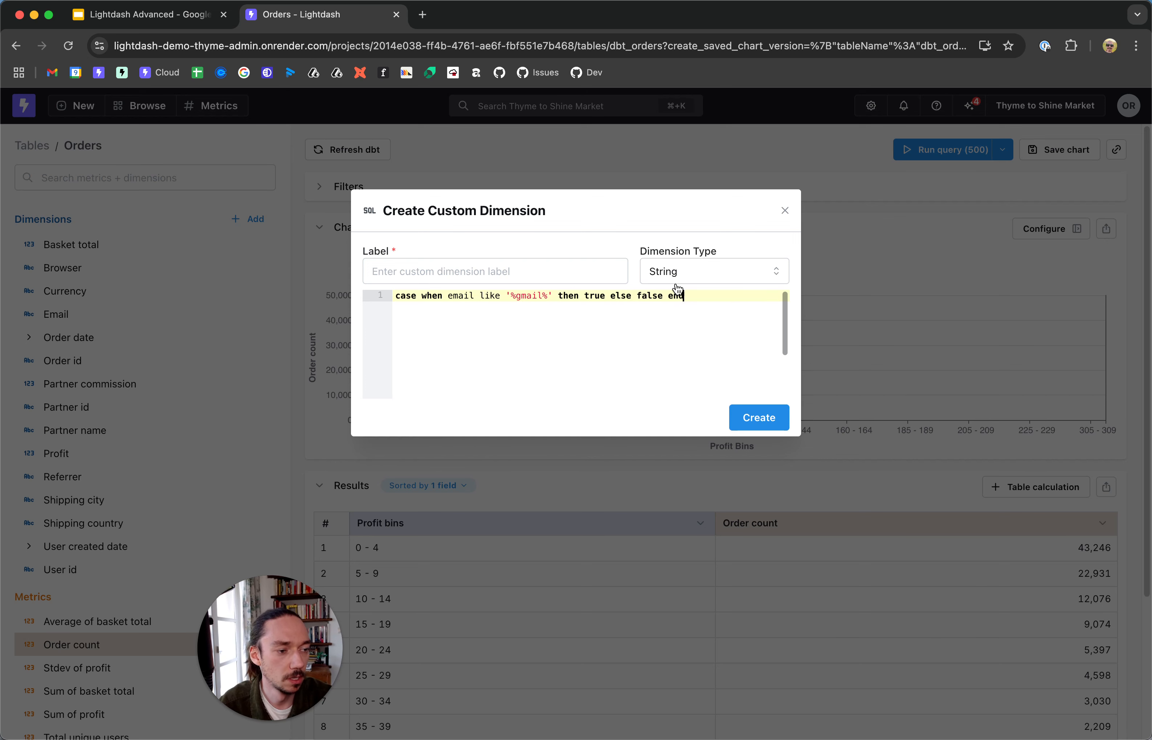
Step: Set the custom dimension's type to Boolean, label it is_email_gmail and create it
click(680, 272)
click(677, 410)
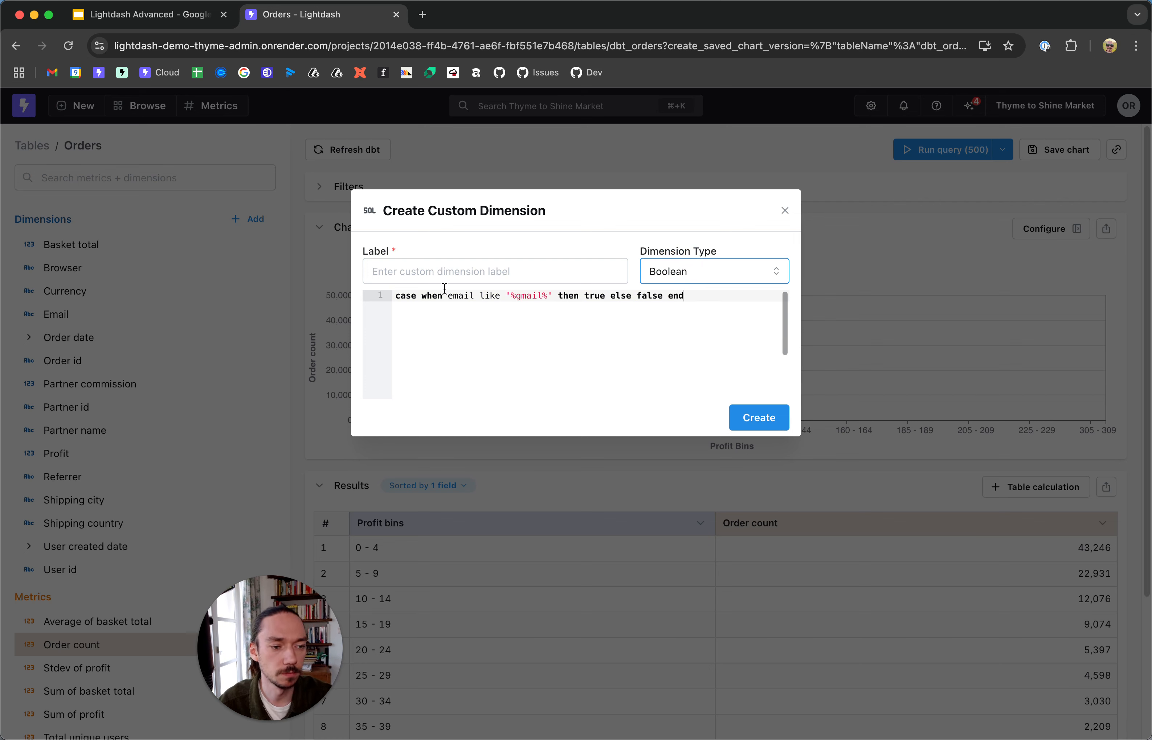
click(410, 271)
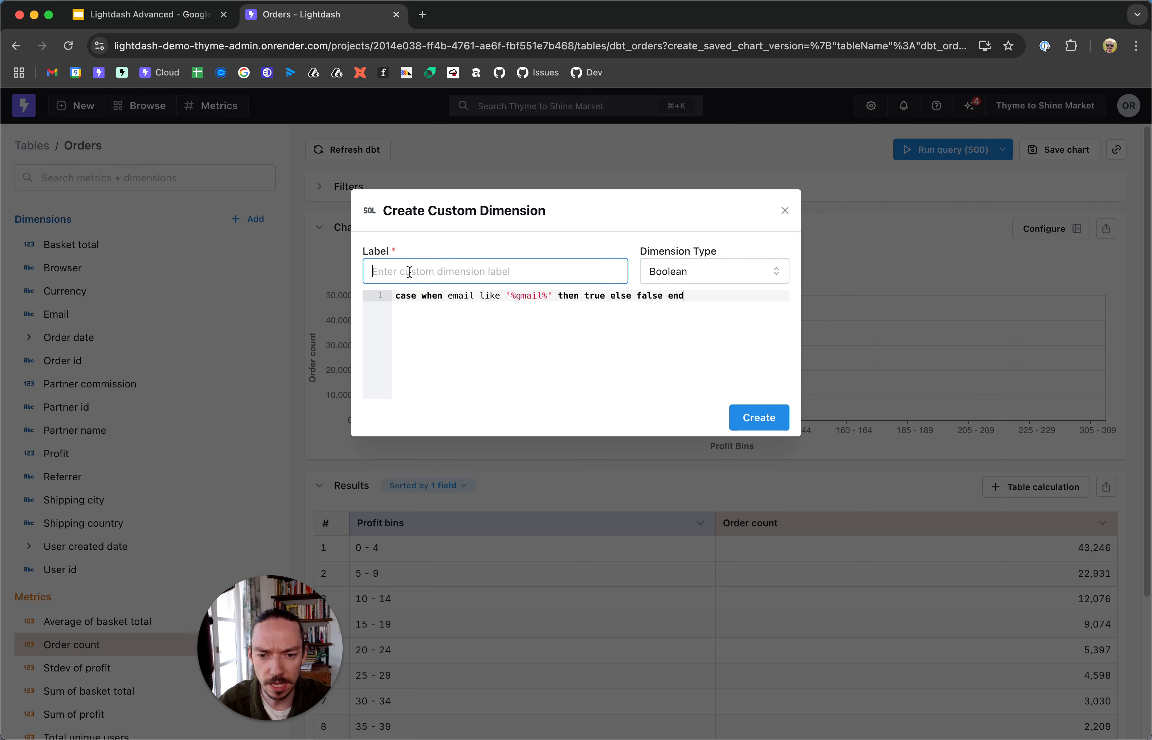
text(is_email_)
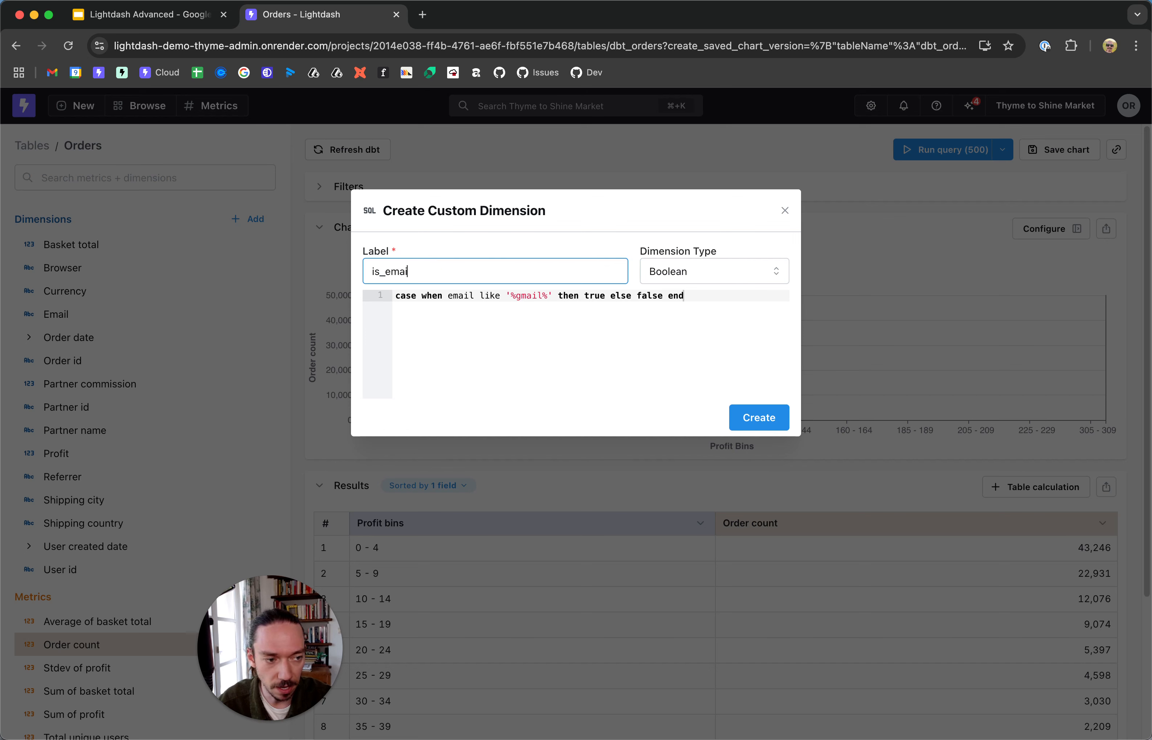
text(gmail)
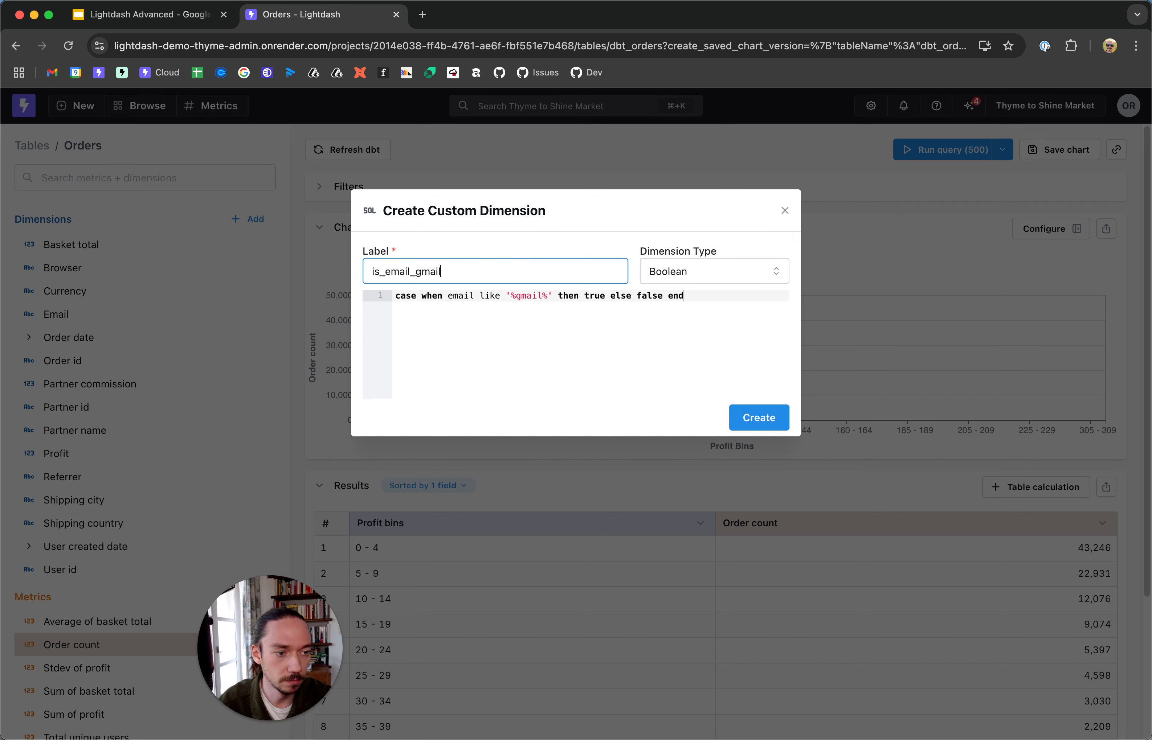
click(759, 420)
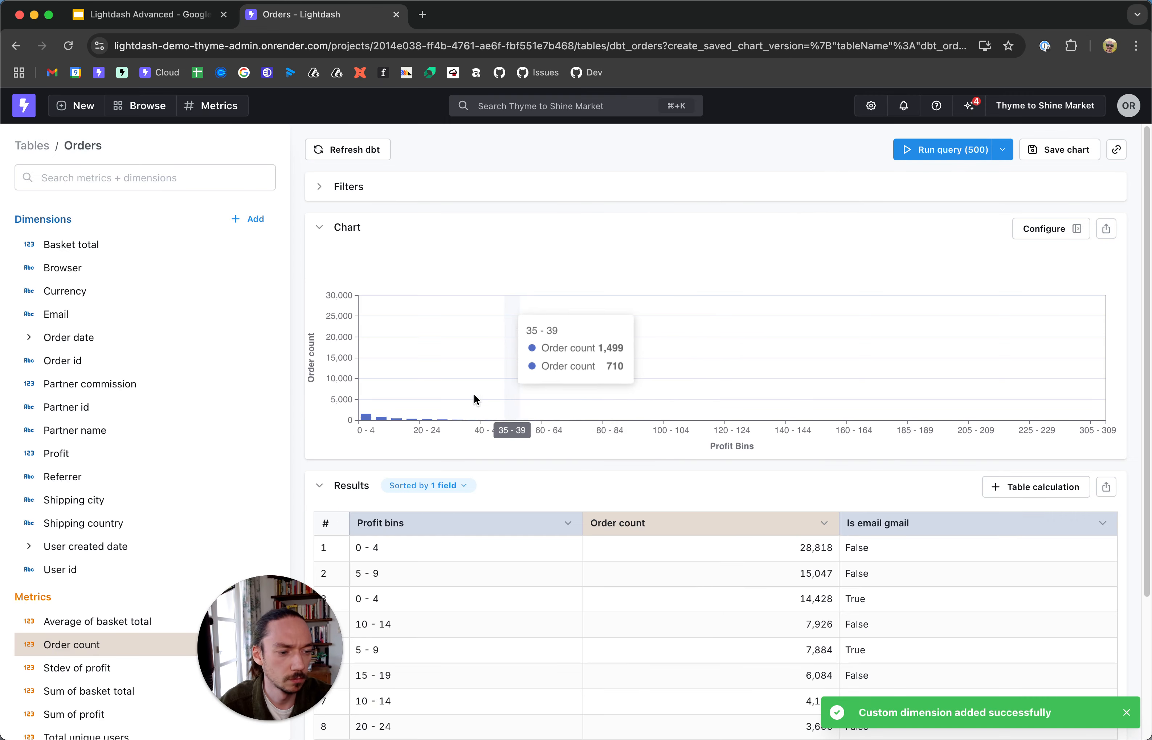
Step: Remove the Profit bins column from the results and rerun the query
scroll(814, 433, down, 1)
scroll(879, 437, down, 1)
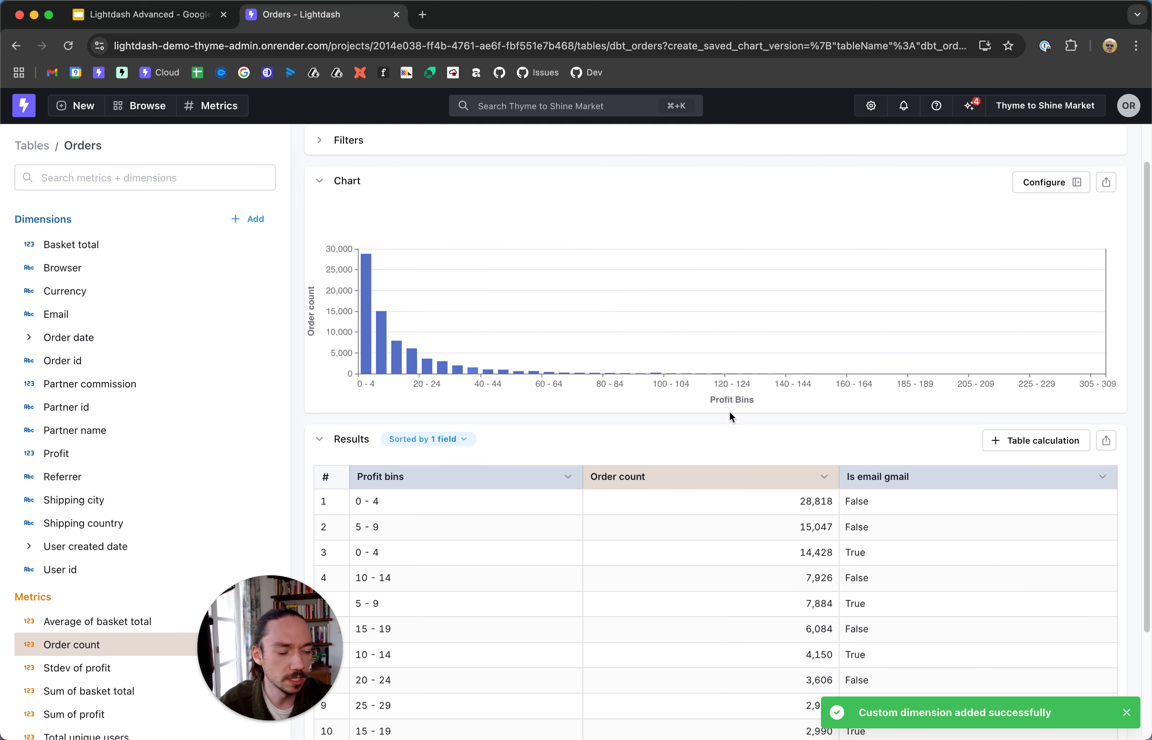
click(568, 477)
click(560, 613)
scroll(1016, 237, up, 2)
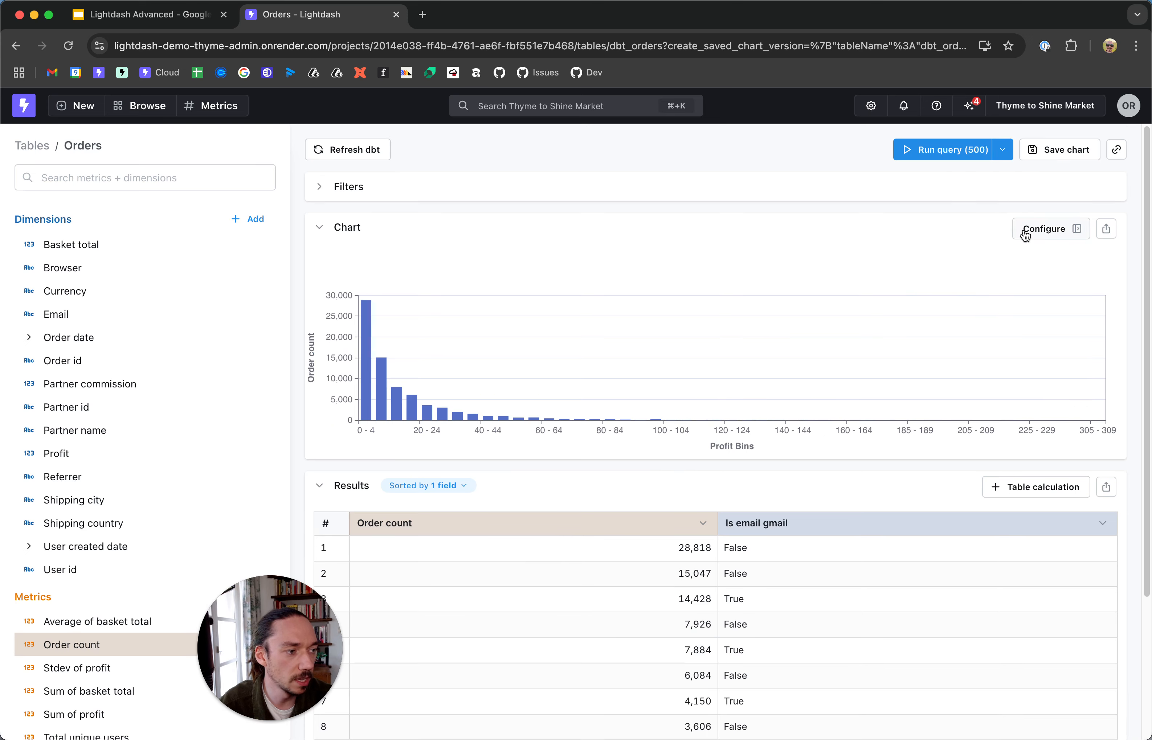
click(944, 140)
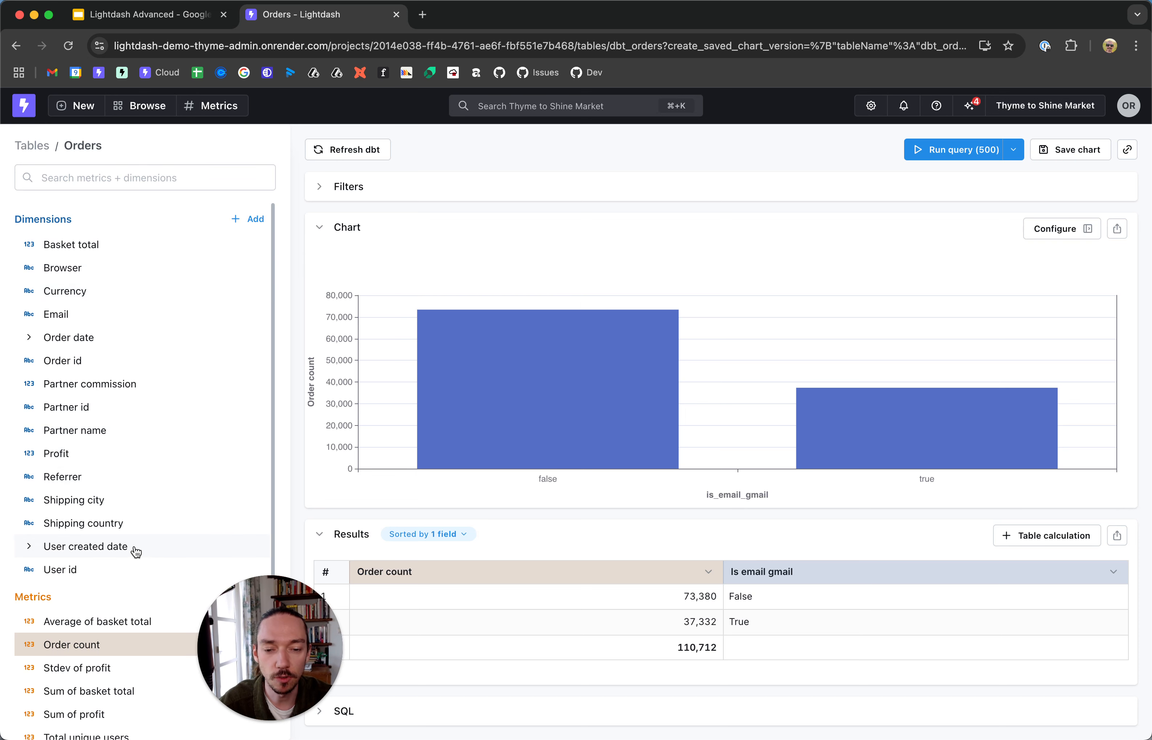
click(1128, 152)
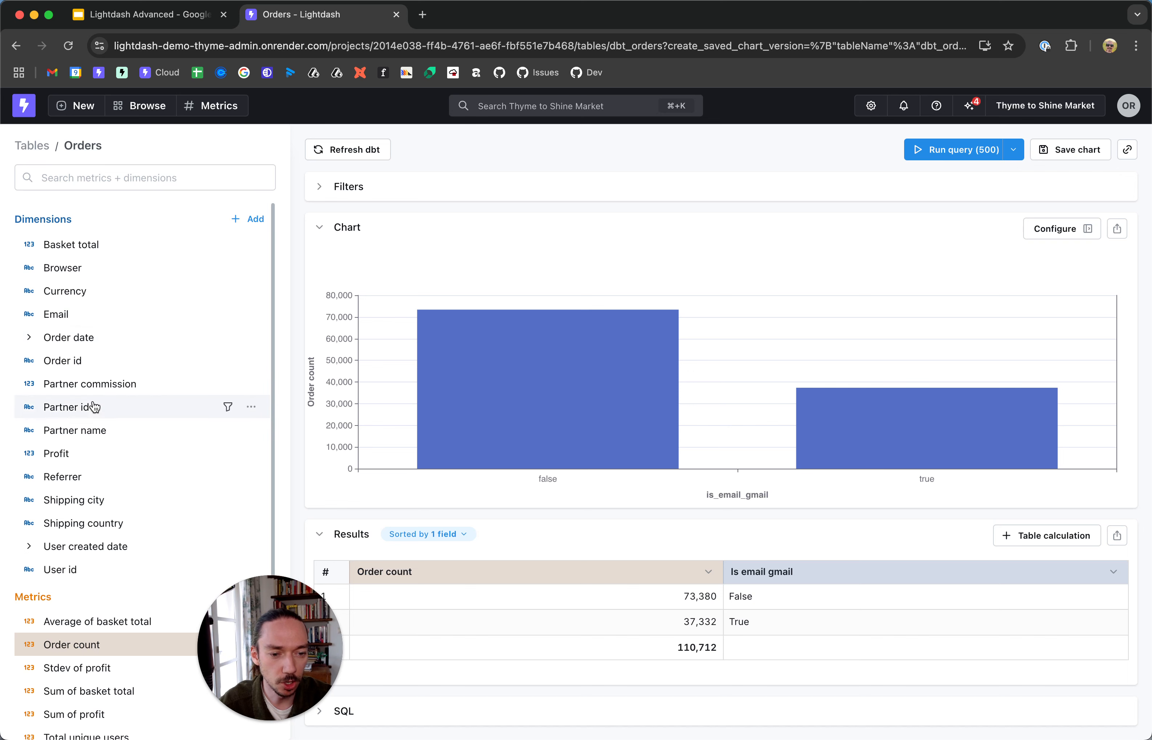
Step: Add the Month interval of Order date to the query
click(30, 341)
click(85, 431)
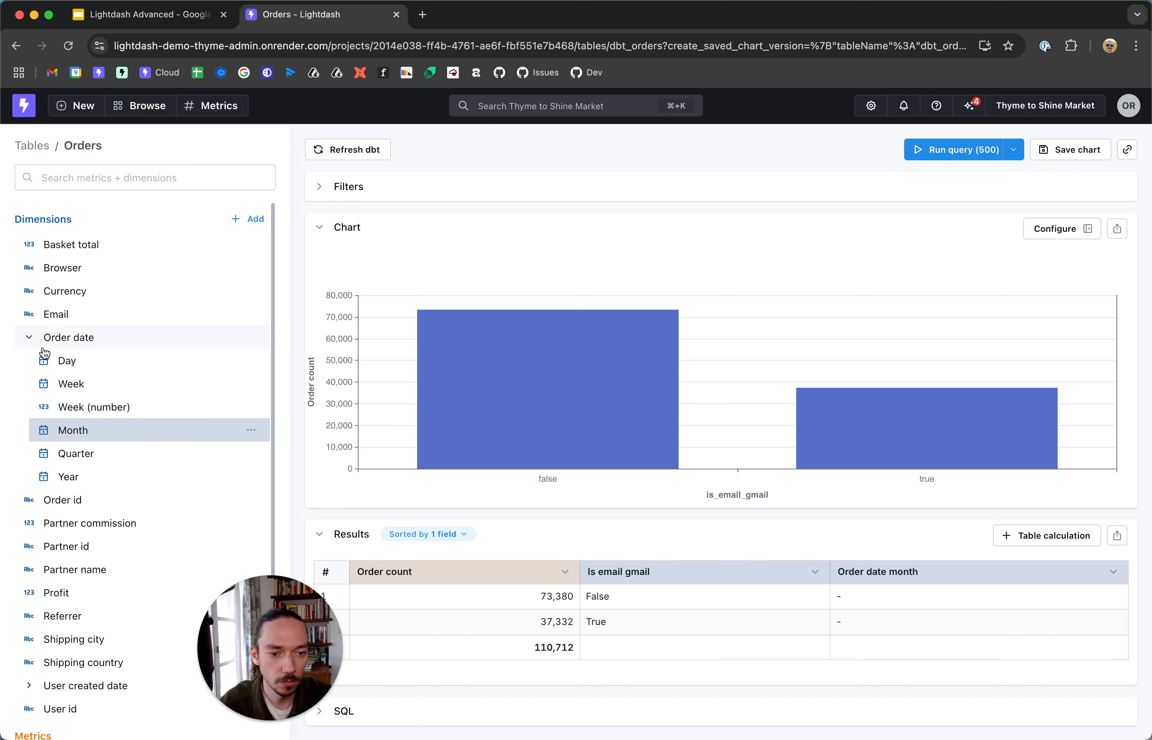
click(37, 345)
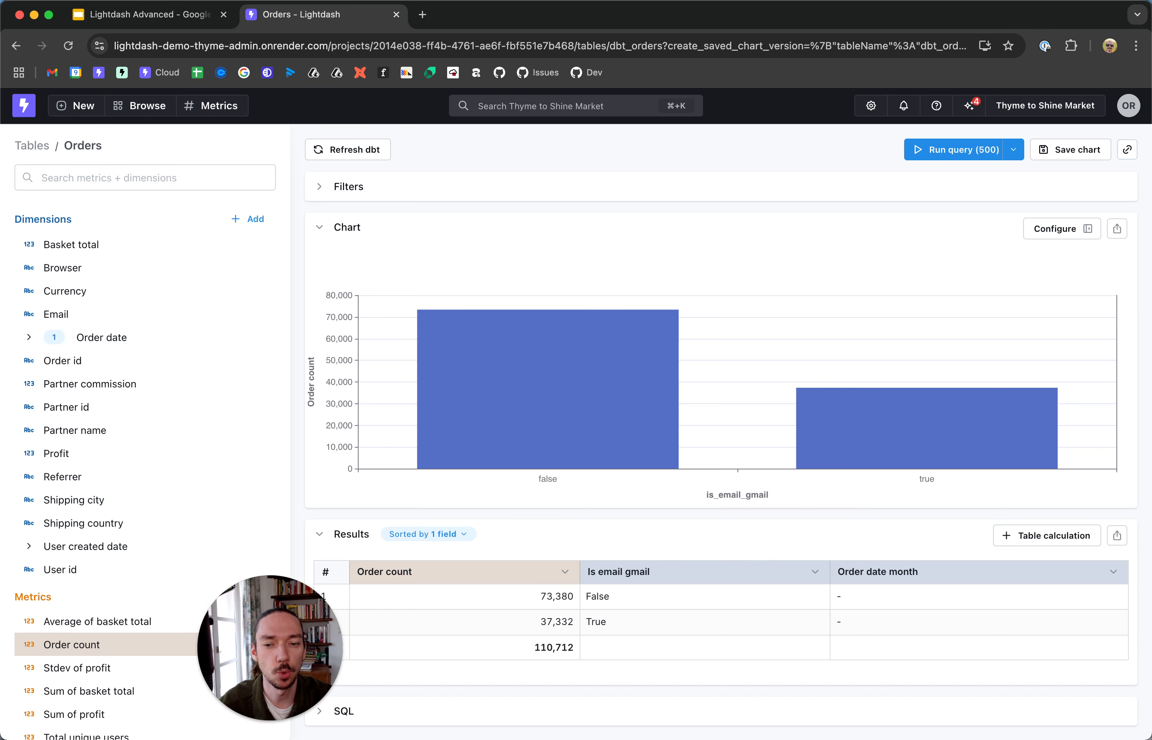
Step: Filter Order date month to the last 12 completed months and run the query
click(28, 341)
click(227, 430)
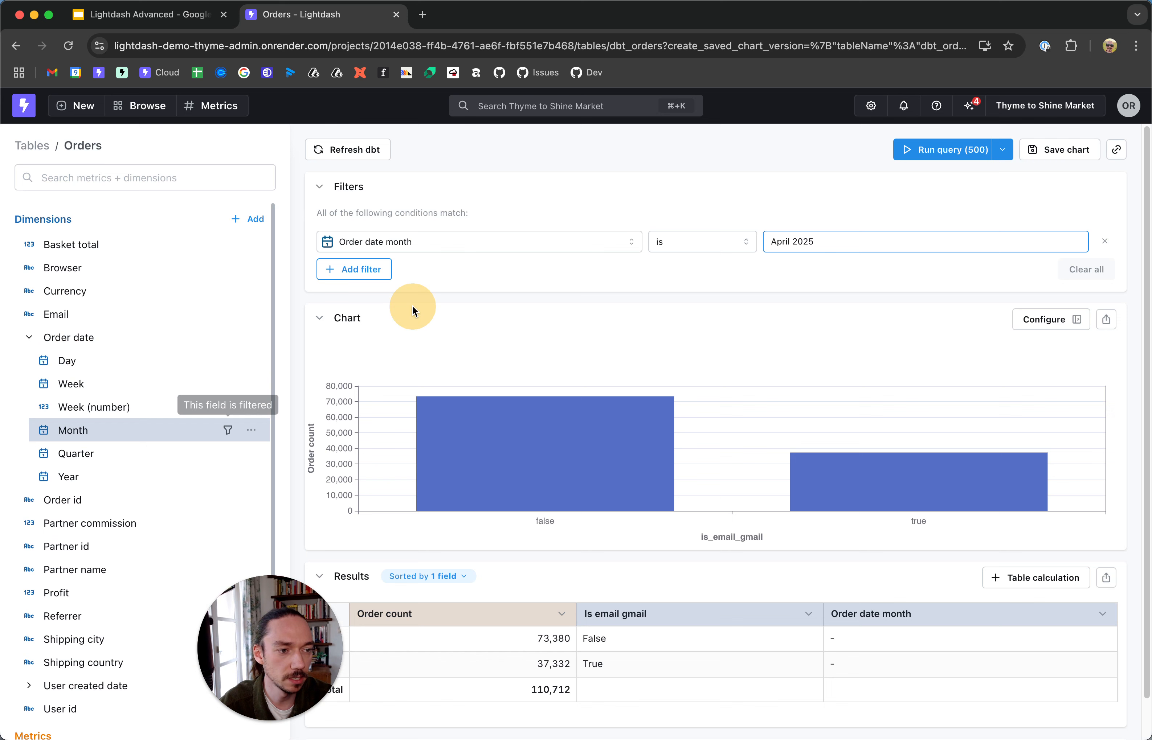
click(692, 254)
click(712, 352)
drag(802, 246, 764, 243)
text(12)
click(949, 242)
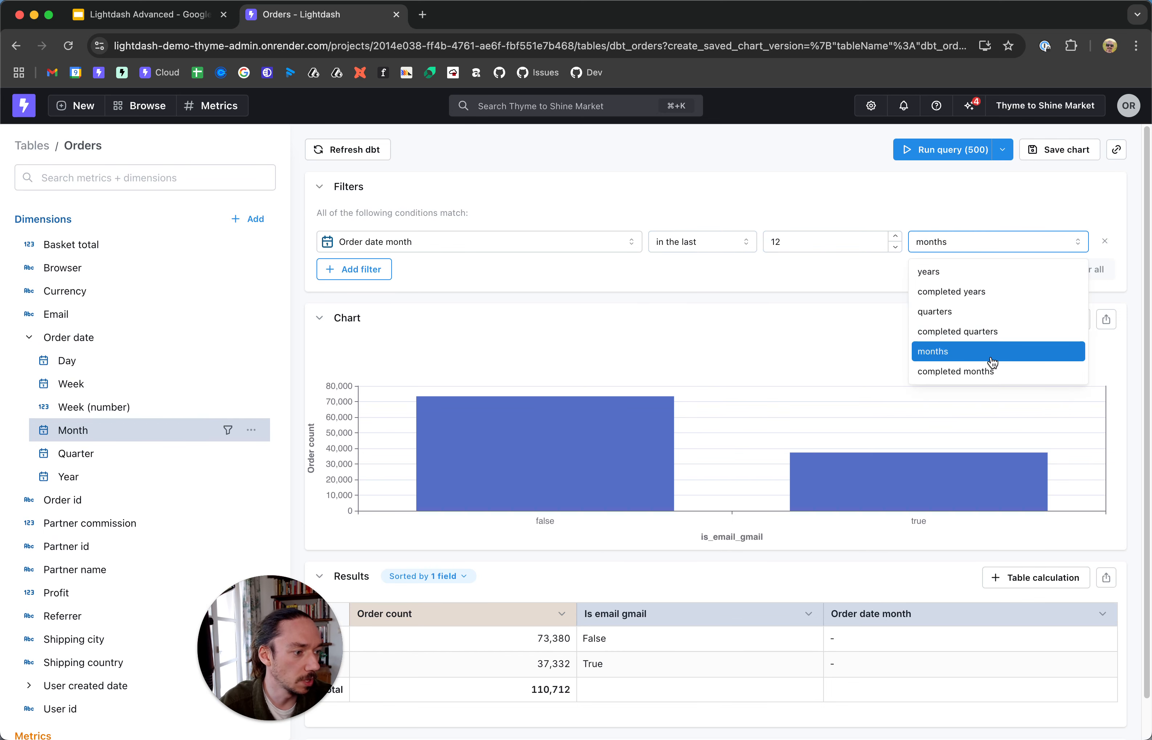
click(996, 370)
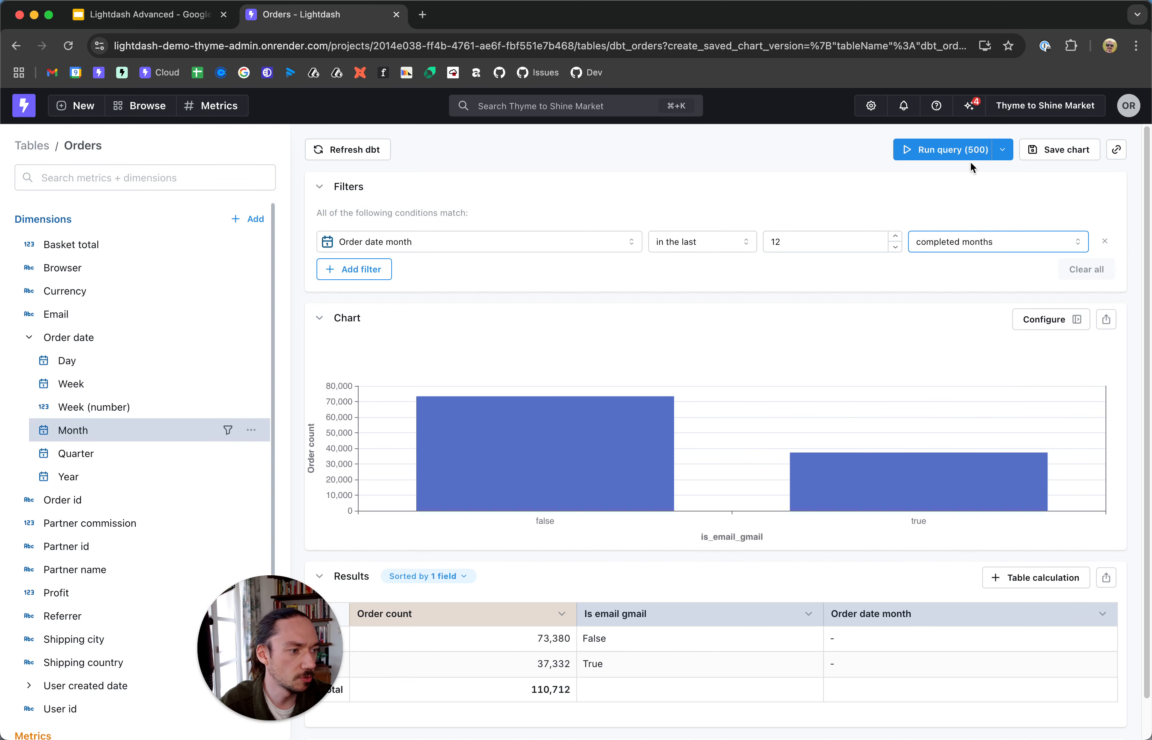
click(960, 155)
Step: Reorder the results columns to Order date month, Is email gmail, Order count
drag(275, 597, 156, 557)
scroll(339, 484, down, 5)
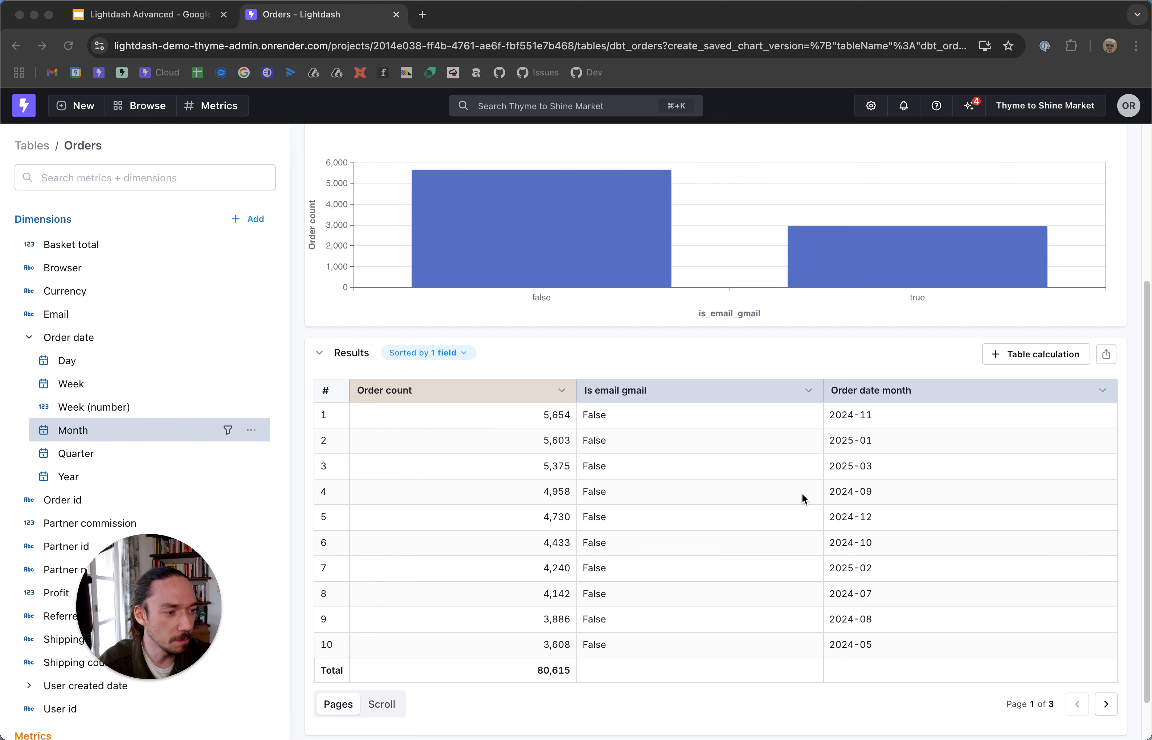
click(483, 394)
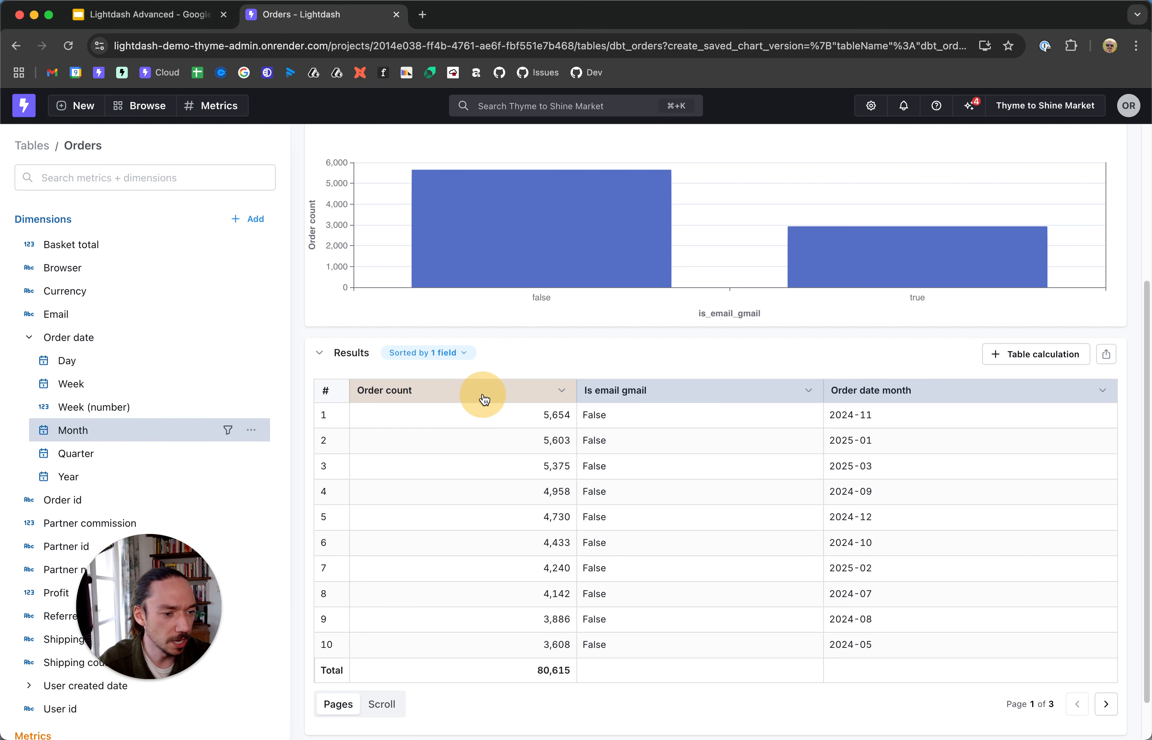
drag(402, 391, 876, 397)
drag(1029, 393, 1026, 393)
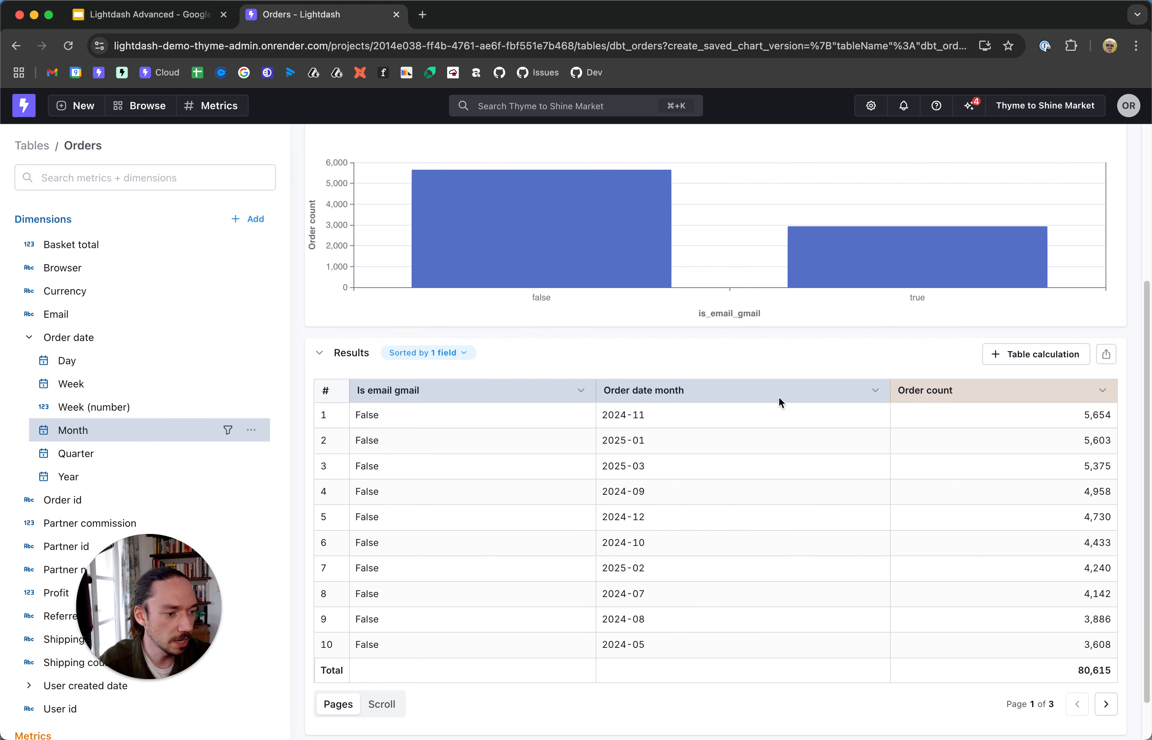
drag(639, 390, 385, 389)
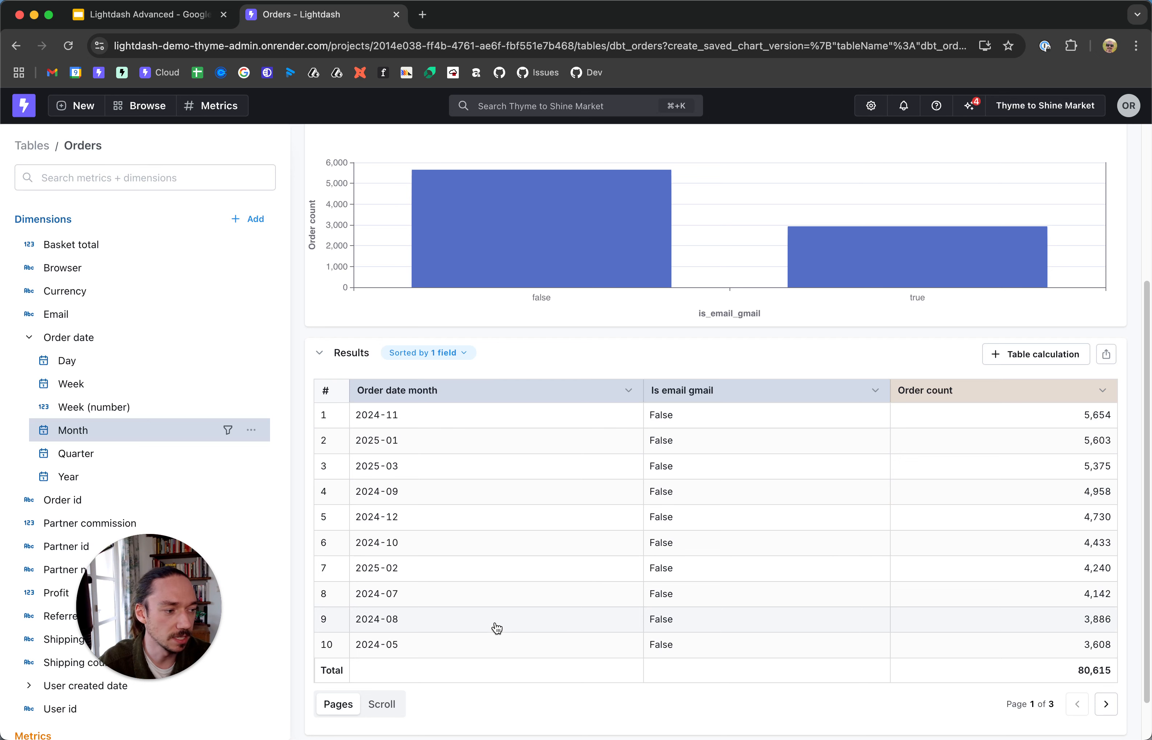
Step: Review the current sorting and add an Old-New sort on Order date month
click(449, 359)
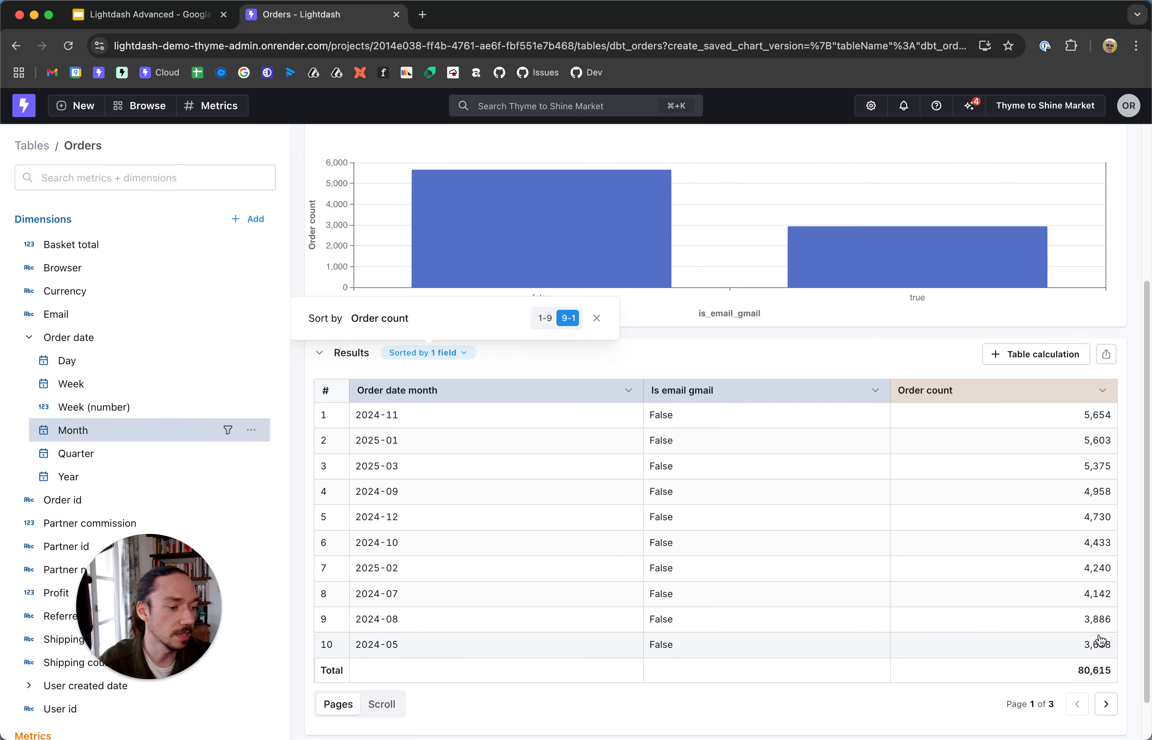
click(557, 366)
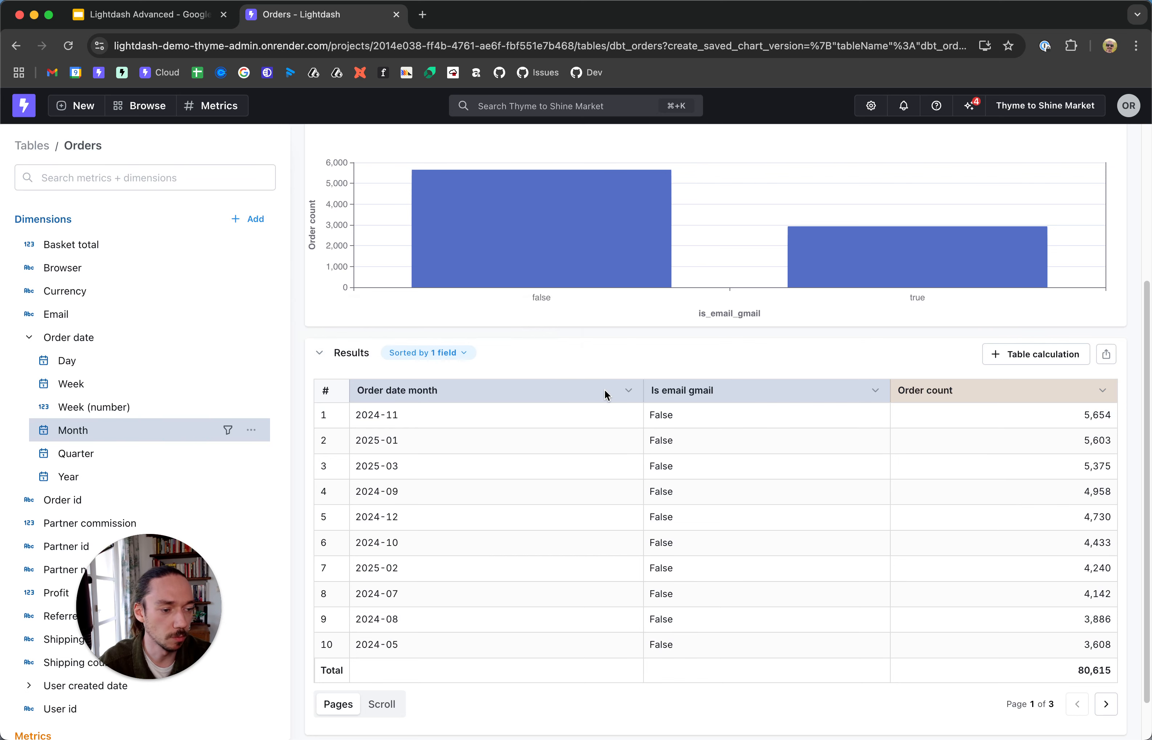
click(628, 392)
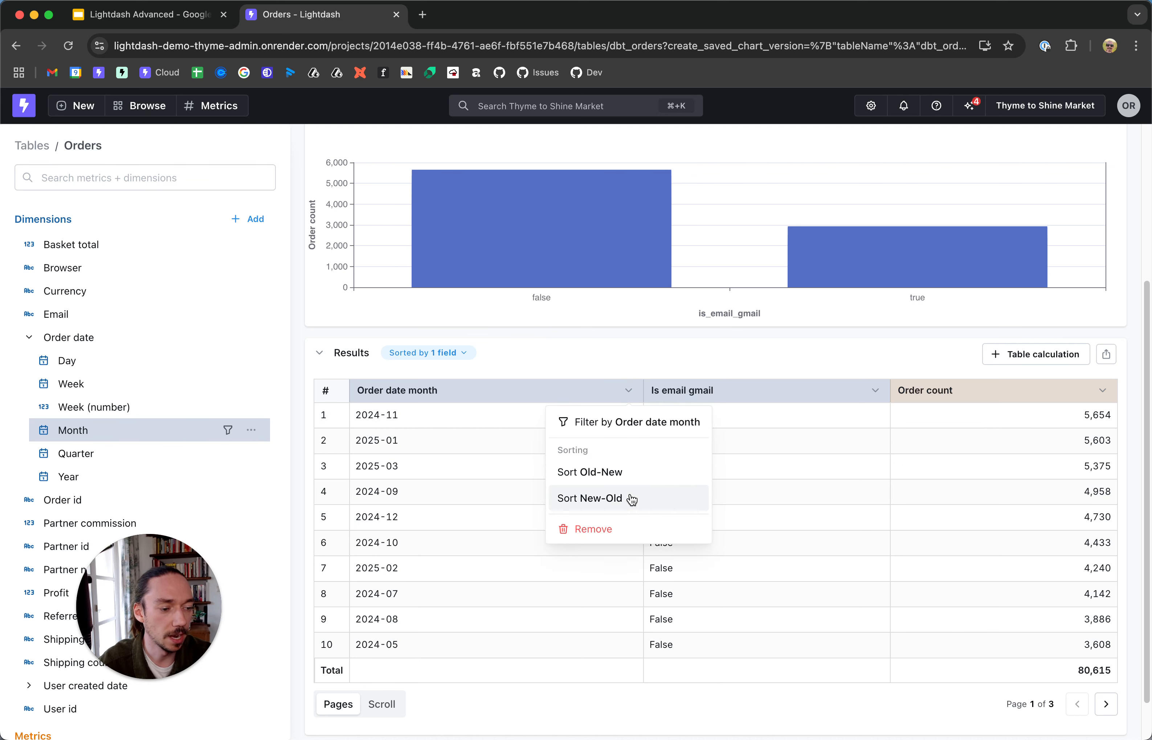
click(624, 475)
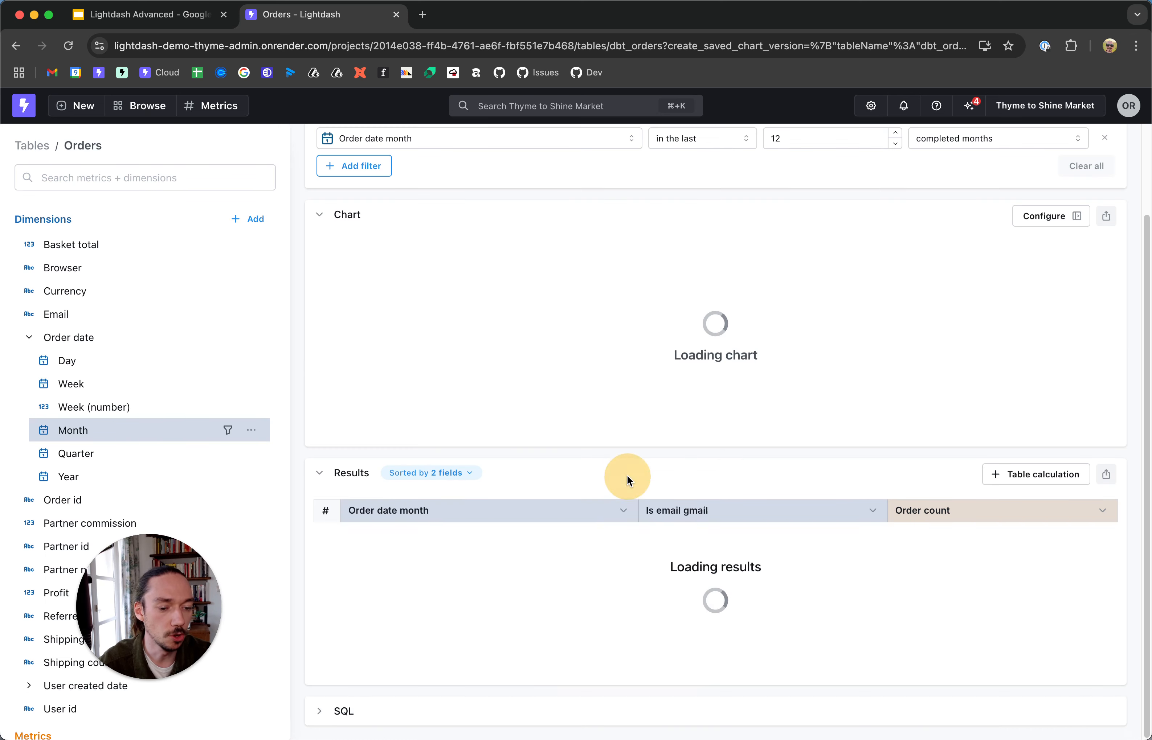
scroll(545, 411, down, 3)
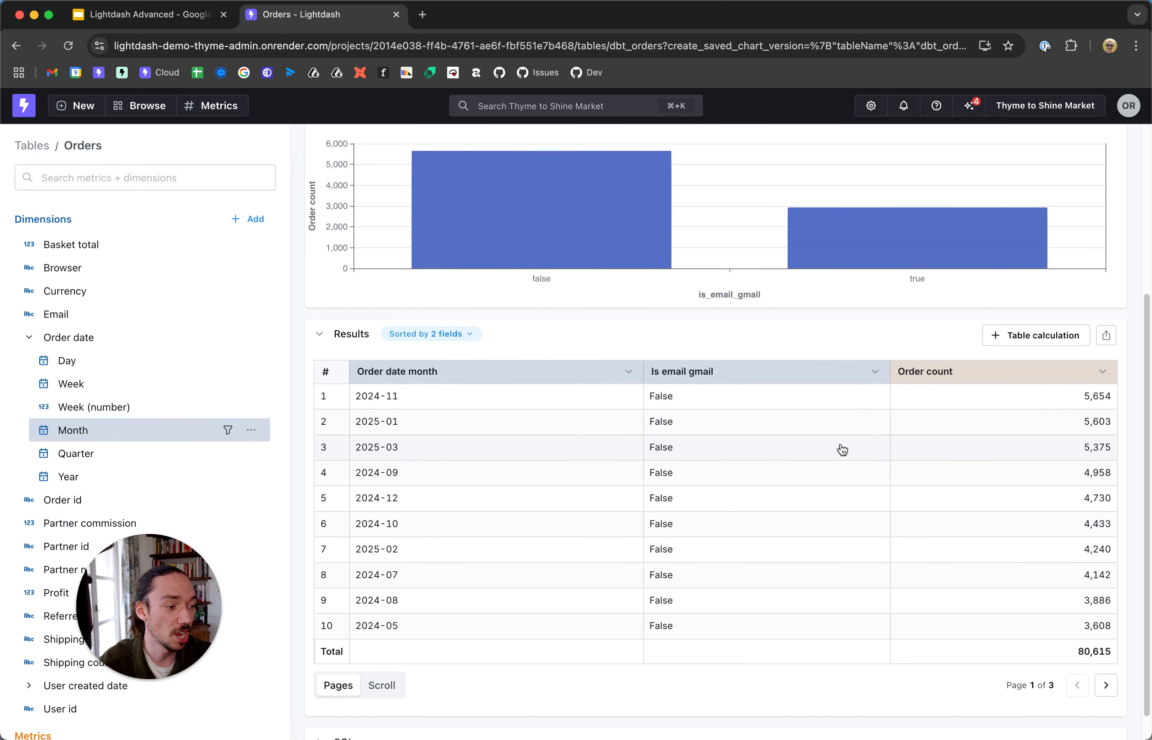
Step: Reorder the sort priority so Order date month comes first, then Order count
click(466, 336)
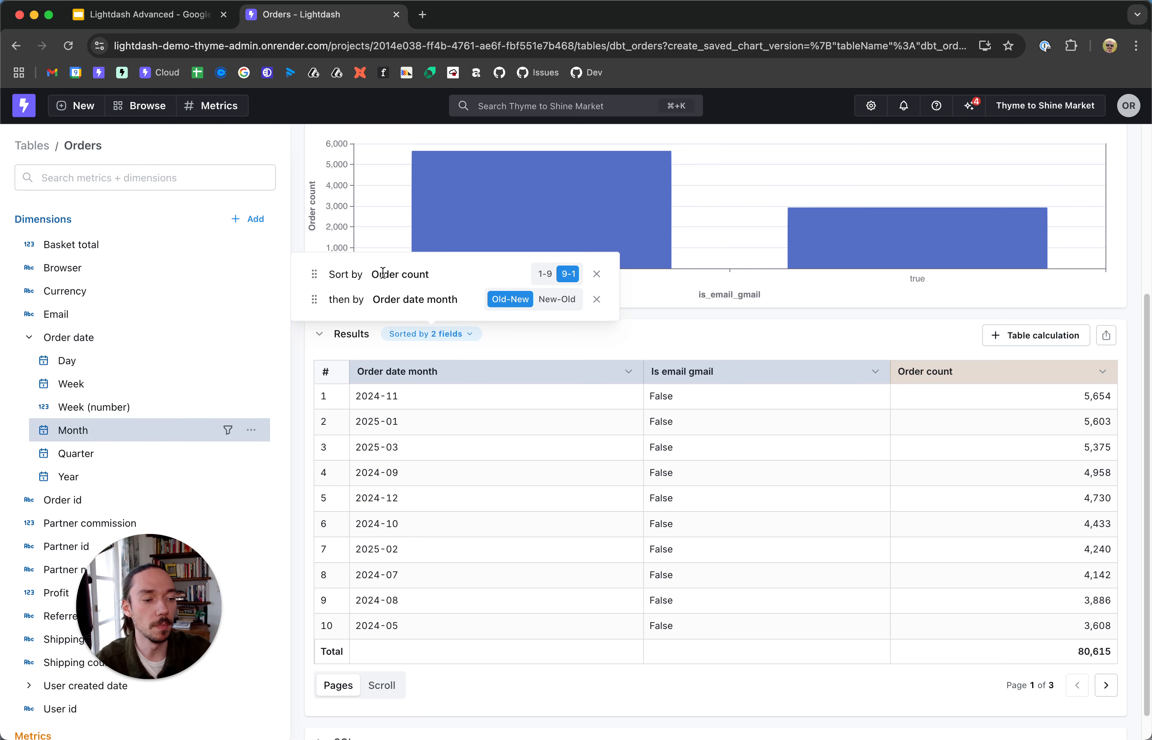
mouse_move(314, 299)
mouse_down()
mouse_move(327, 275)
mouse_move(308, 283)
mouse_move(326, 290)
mouse_up()
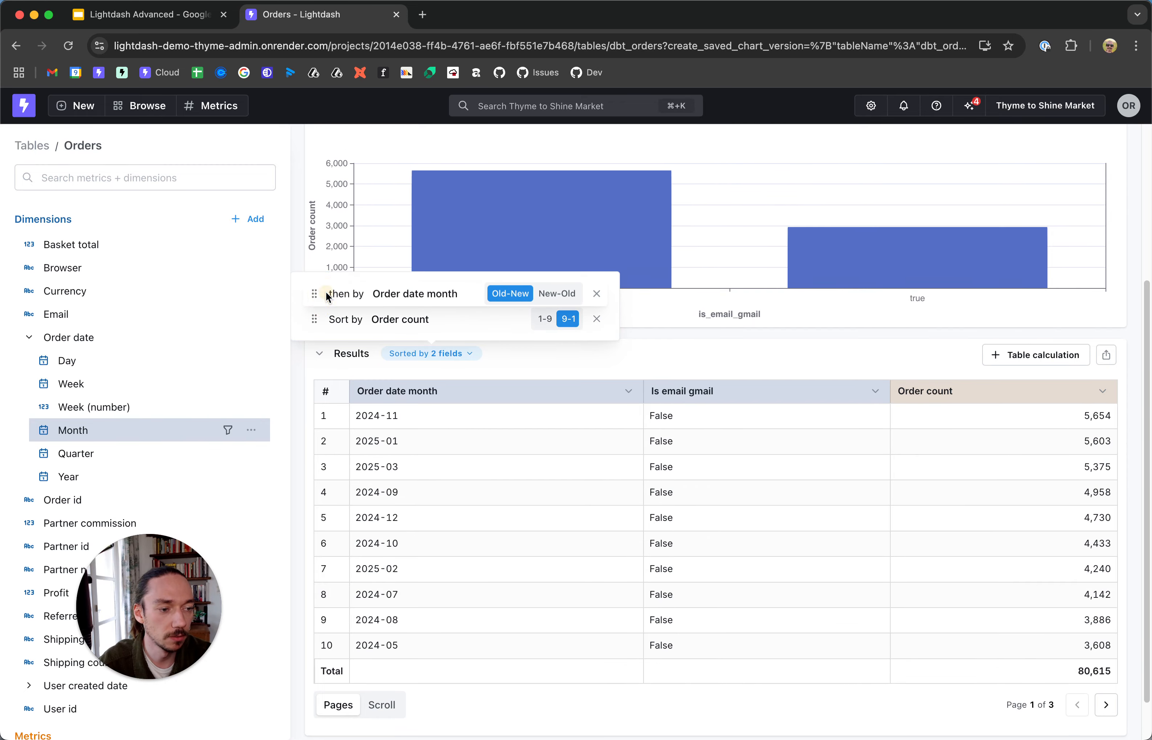
scroll(661, 460, down, 3)
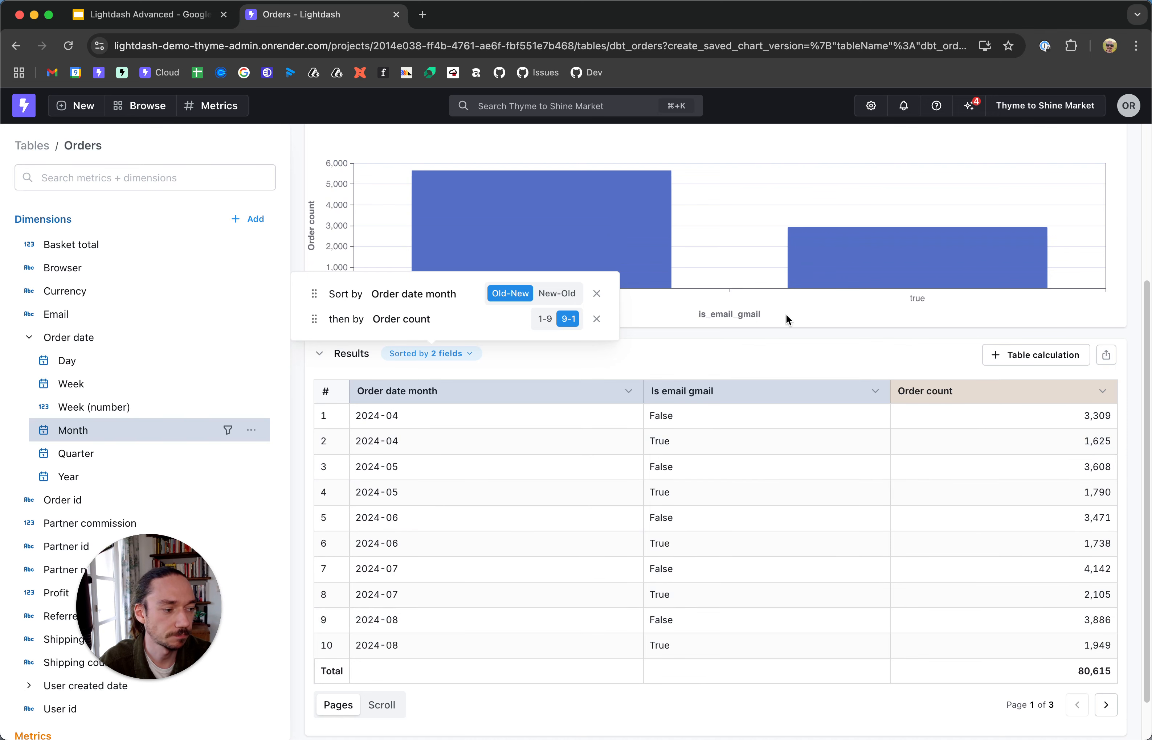
click(721, 349)
scroll(720, 349, up, 1)
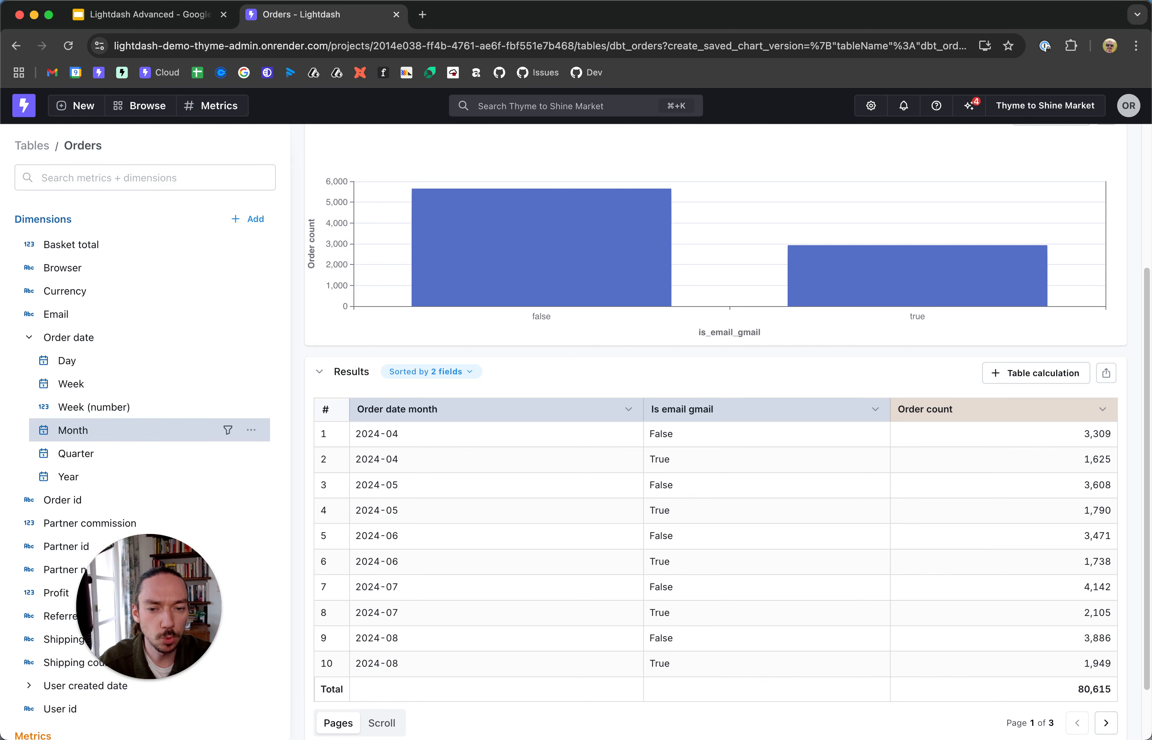
Step: Configure the bar chart with Order date month on the X-axis and group it by is_email_gmail
scroll(438, 349, up, 5)
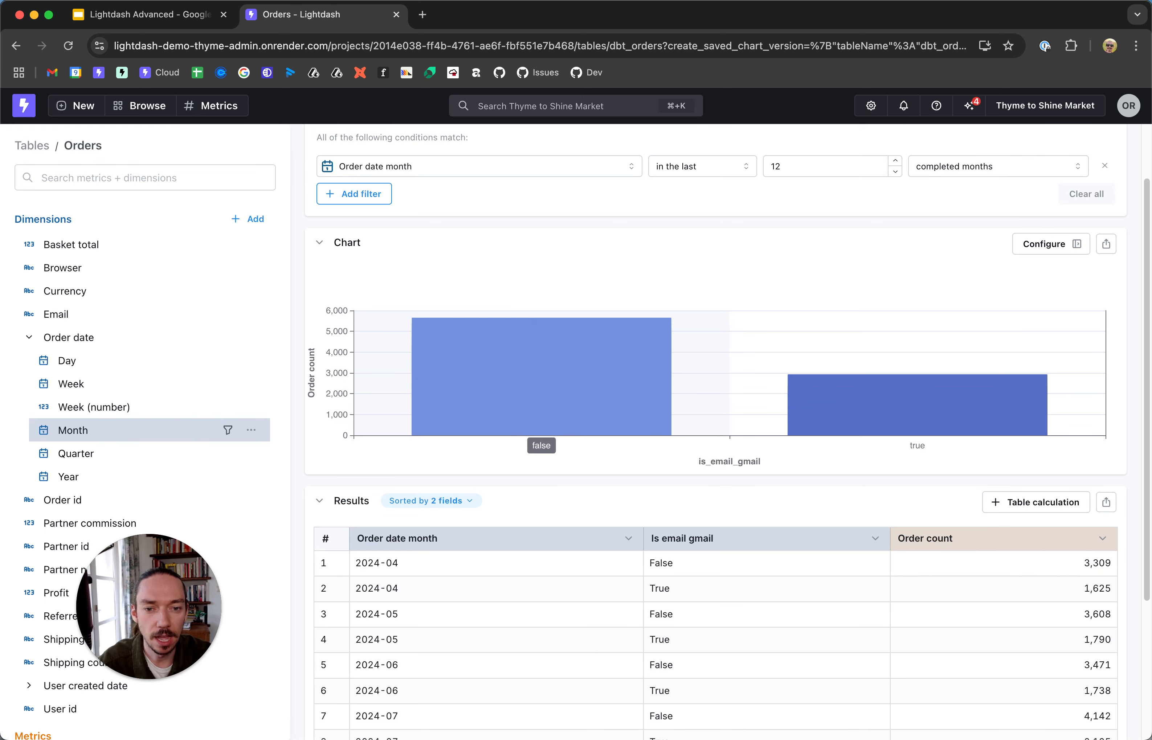
click(1073, 249)
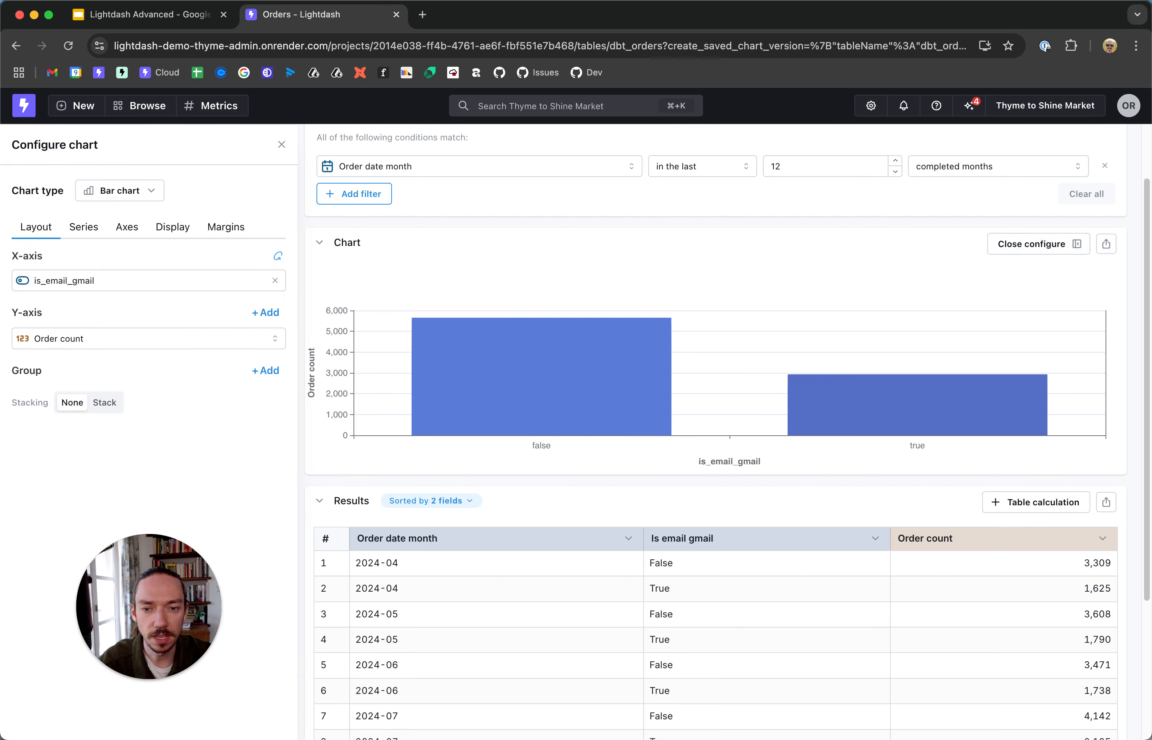
click(109, 284)
click(120, 356)
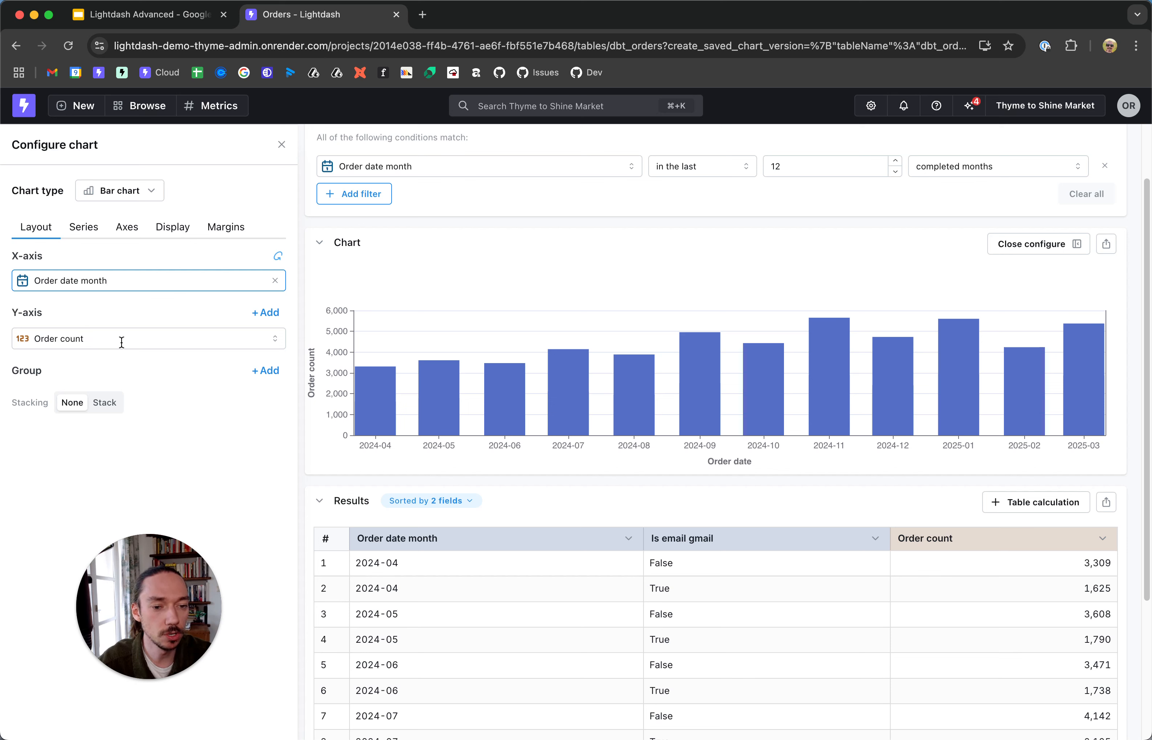
click(265, 371)
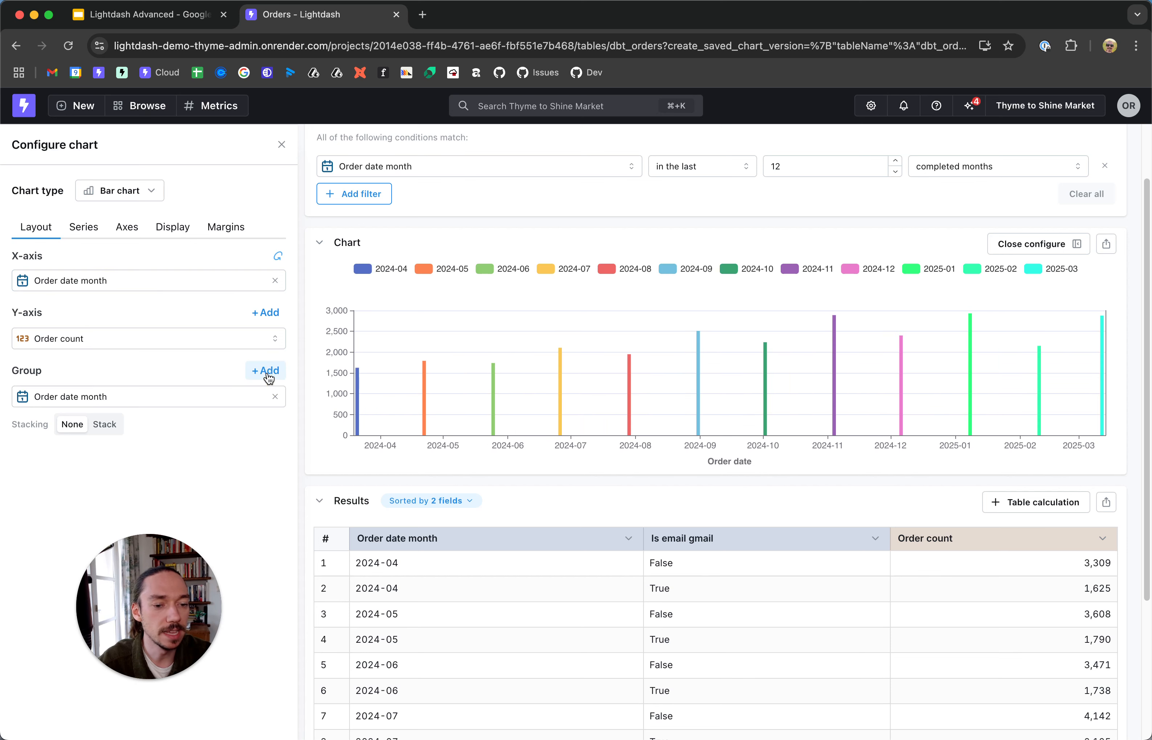
click(134, 397)
click(119, 449)
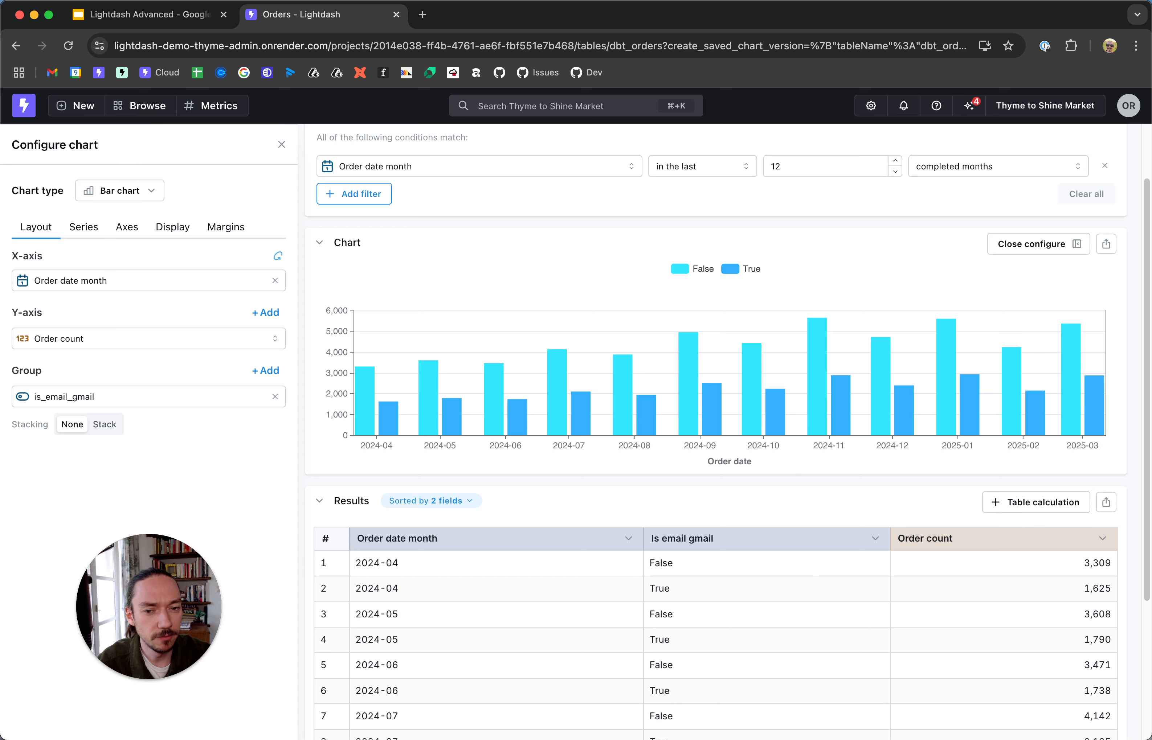
Step: Set the value labels of the grouped Order count series to Top
click(84, 232)
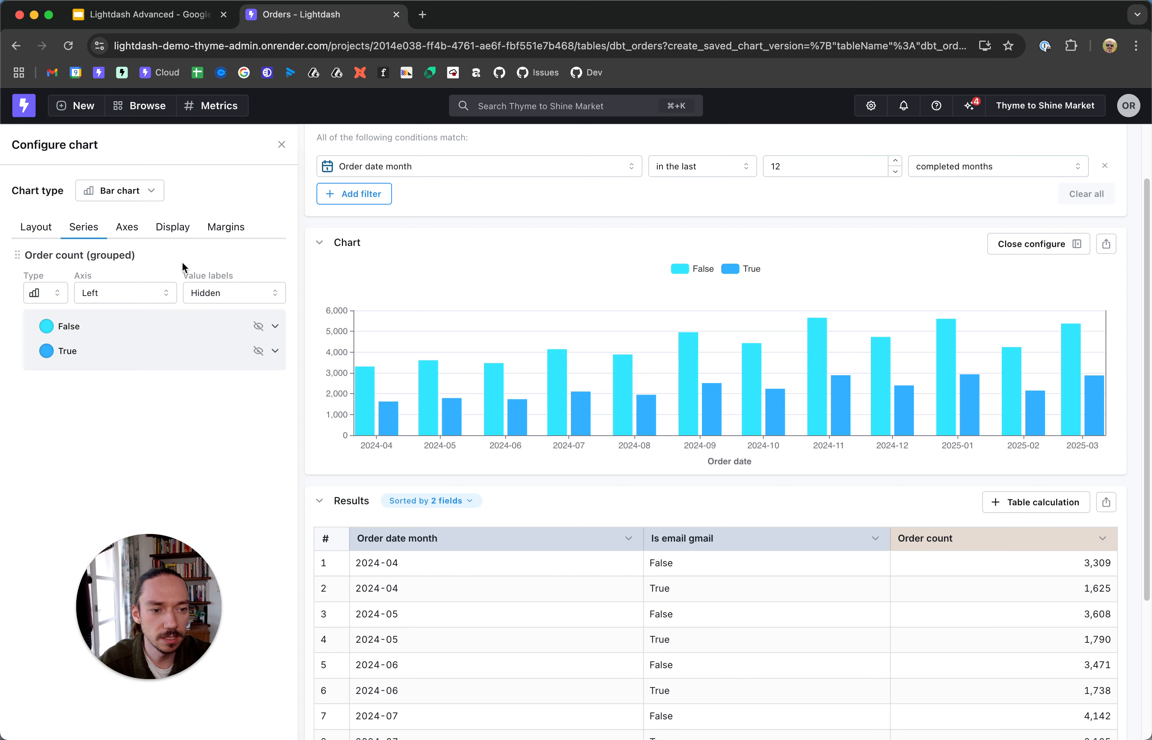
click(235, 297)
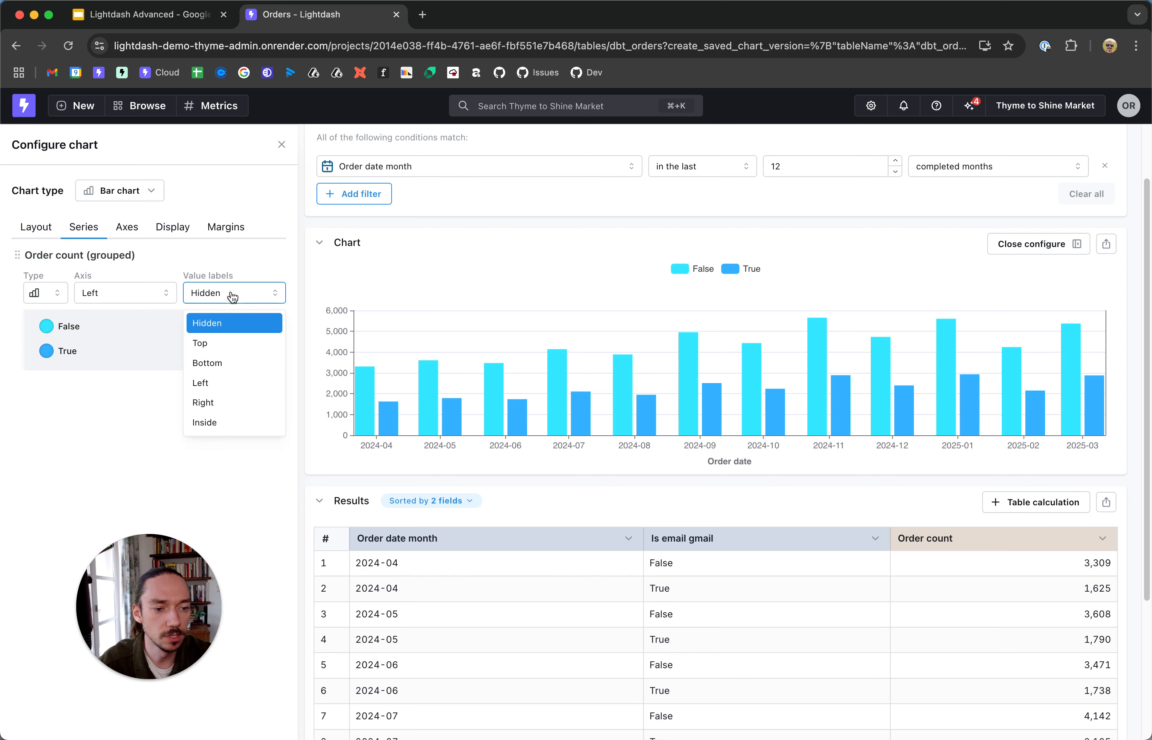
click(228, 342)
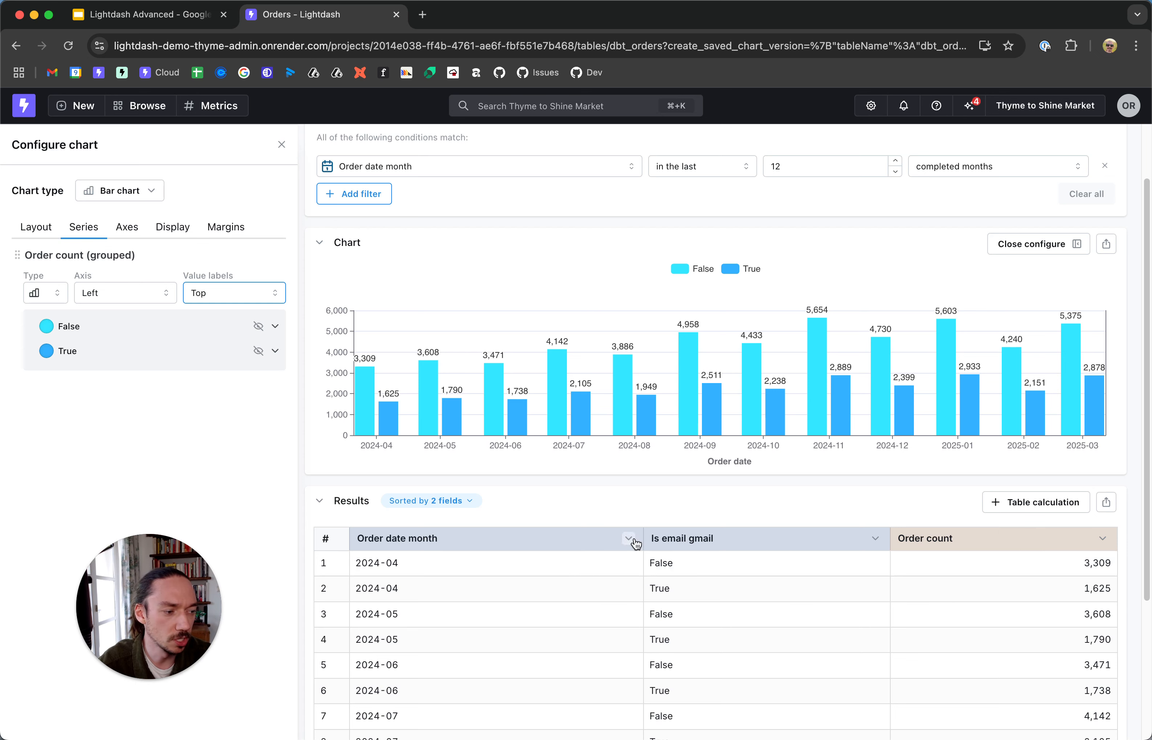
Step: Format the Order count metric as a number compacted to thousands (K) and rounded to 1 decimal place
click(1104, 539)
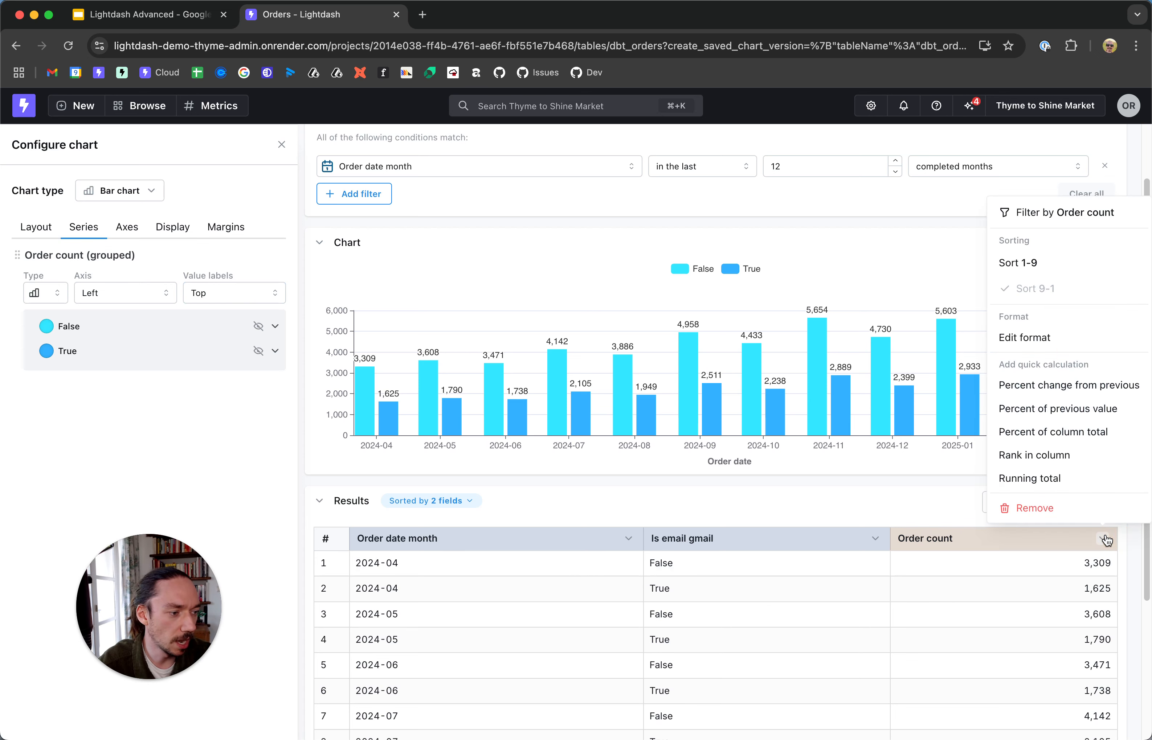
click(1047, 345)
click(382, 261)
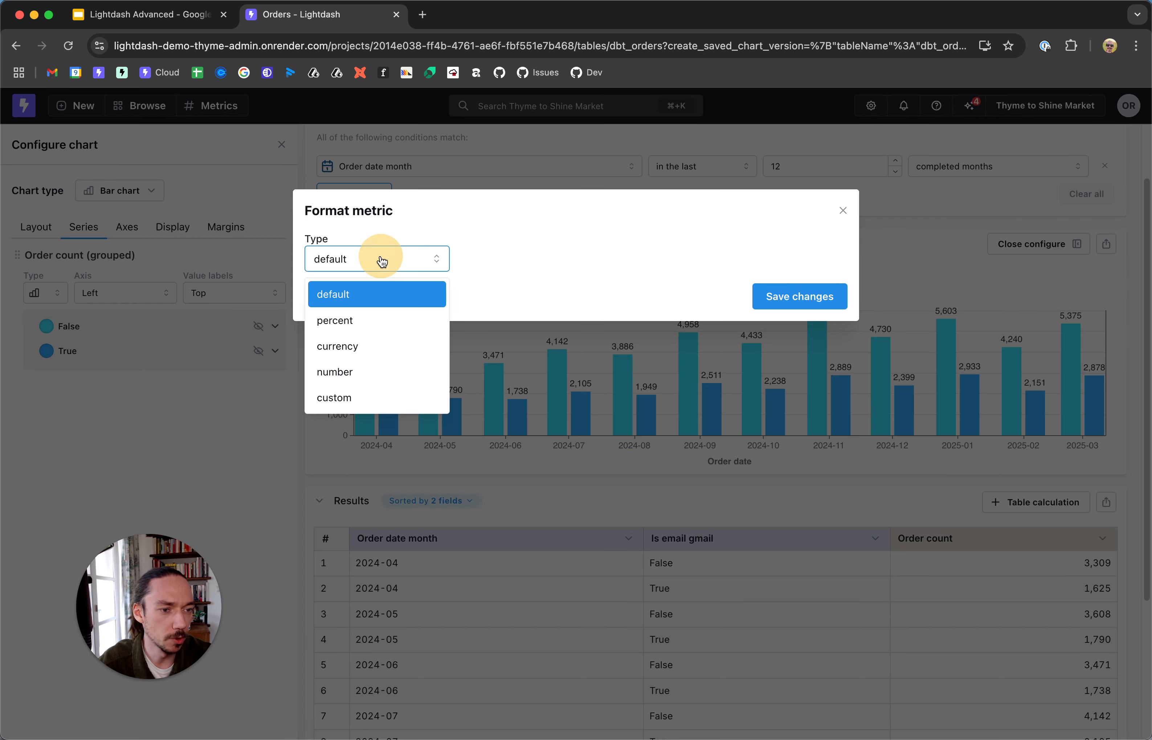
click(375, 373)
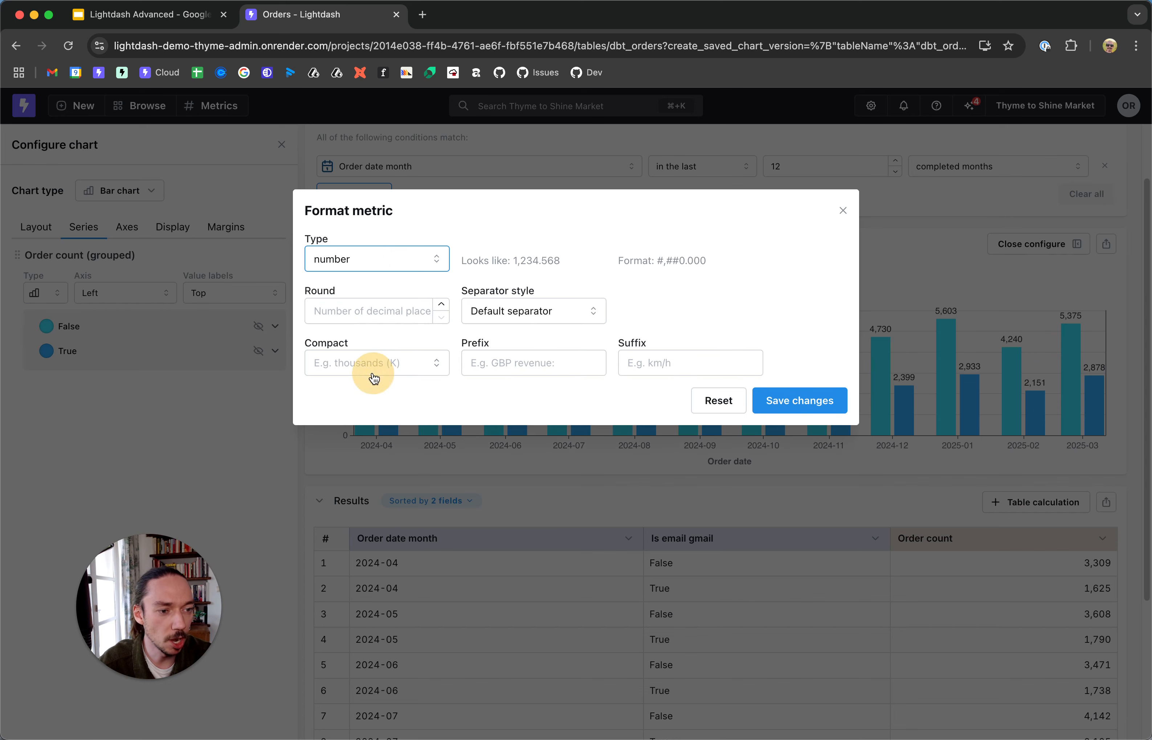
click(403, 365)
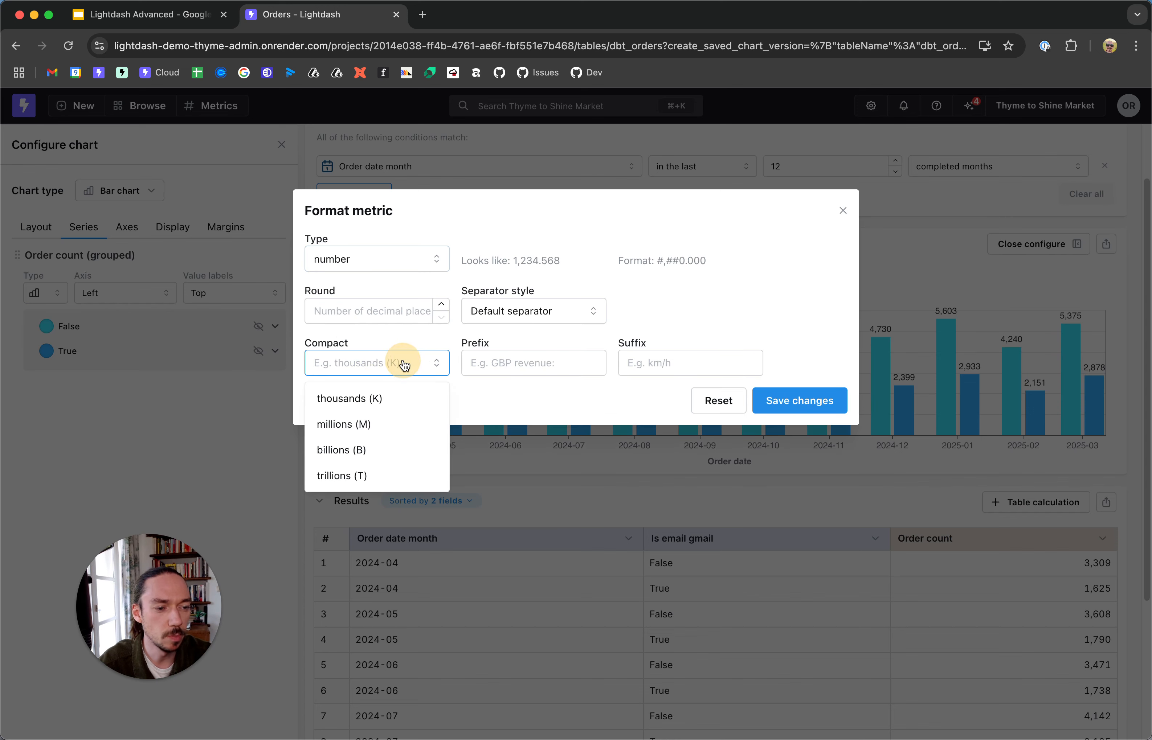
click(380, 398)
click(356, 314)
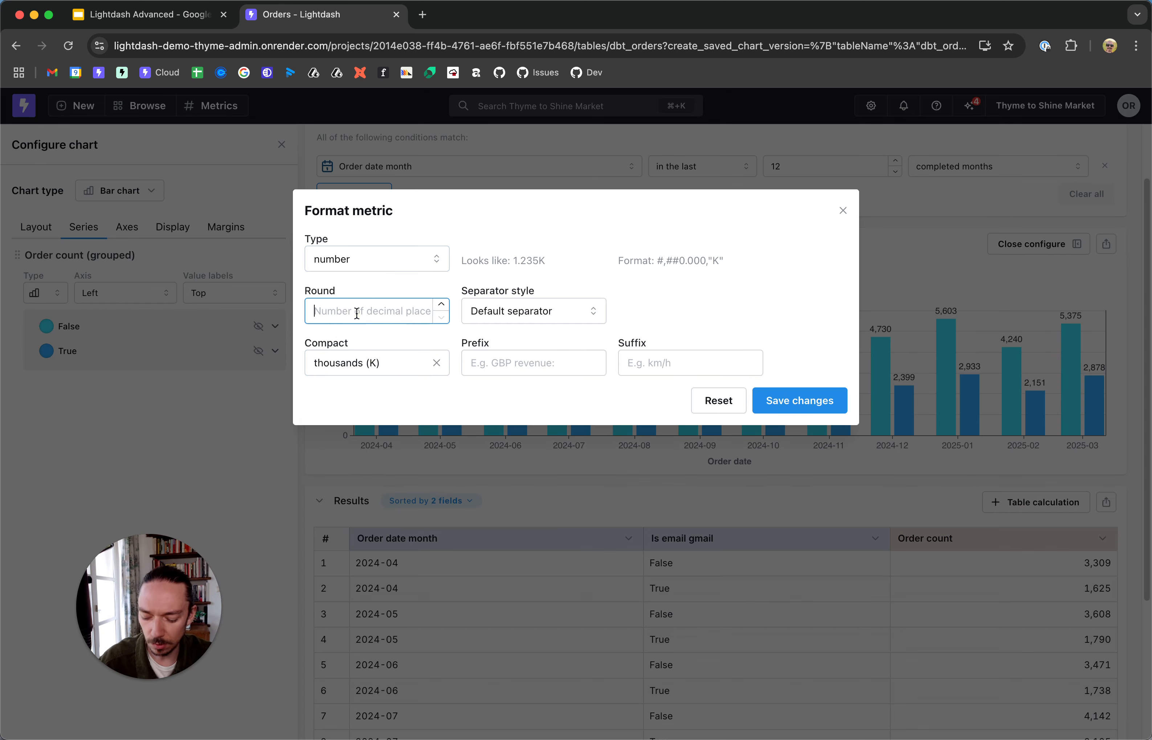
text(1)
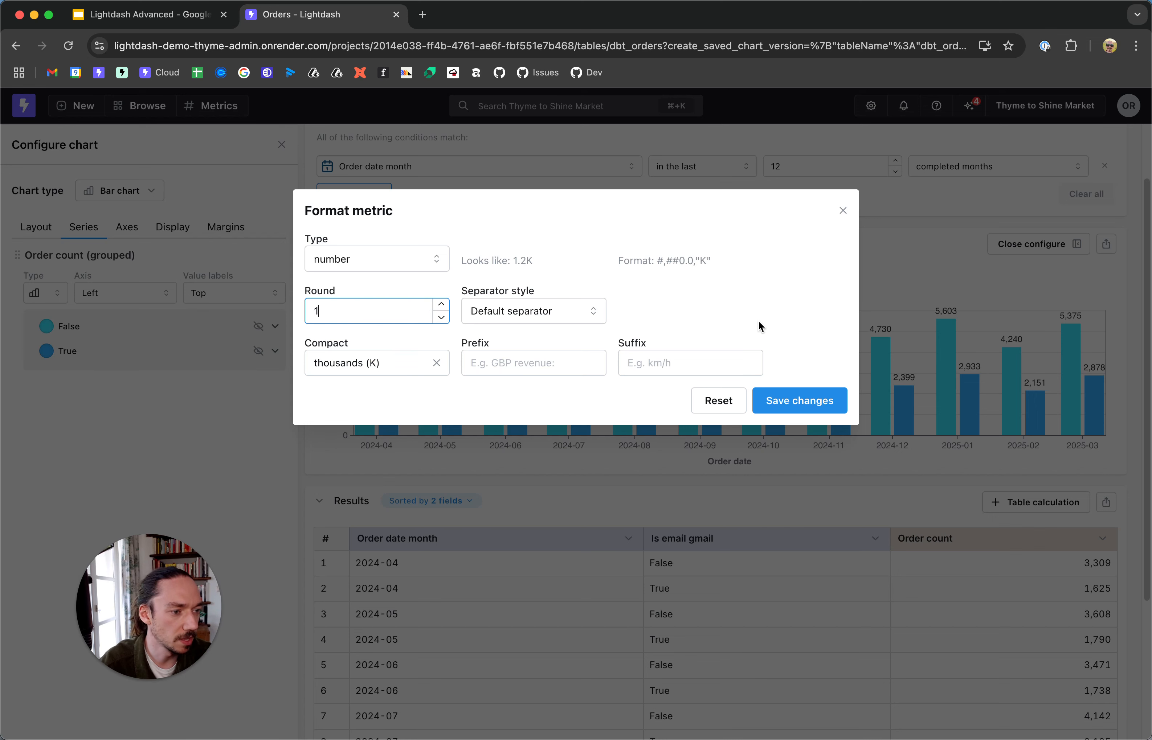
double_click(516, 261)
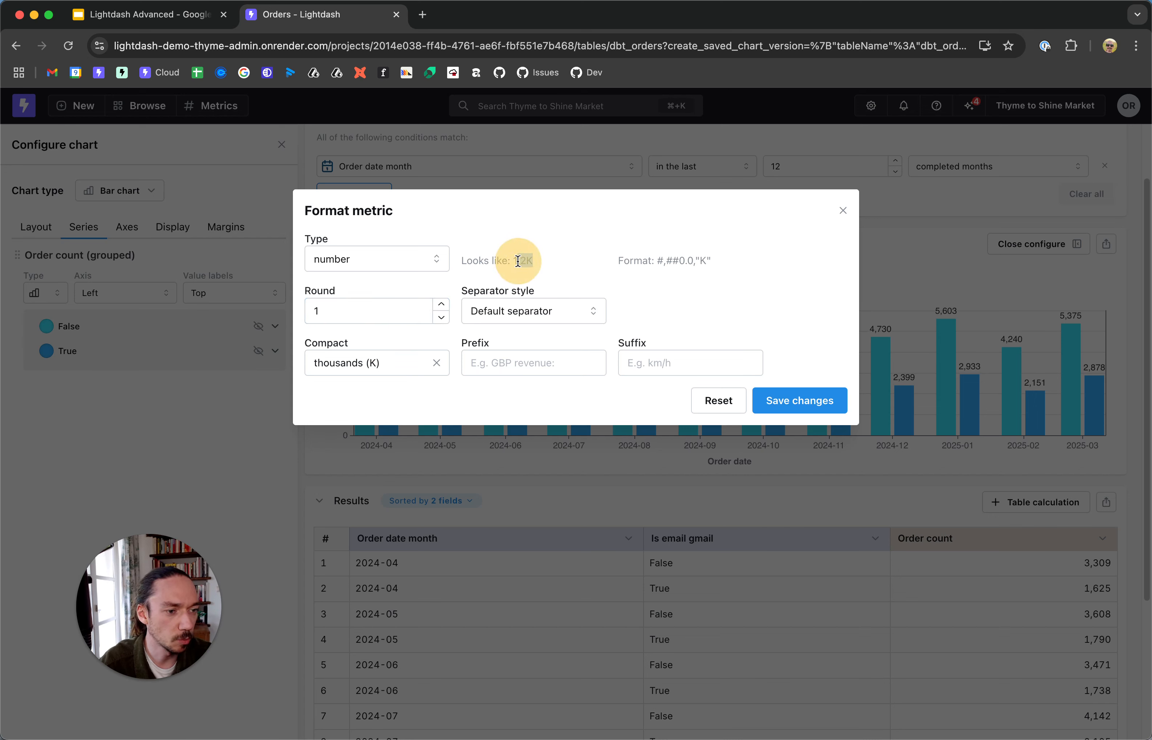
click(811, 404)
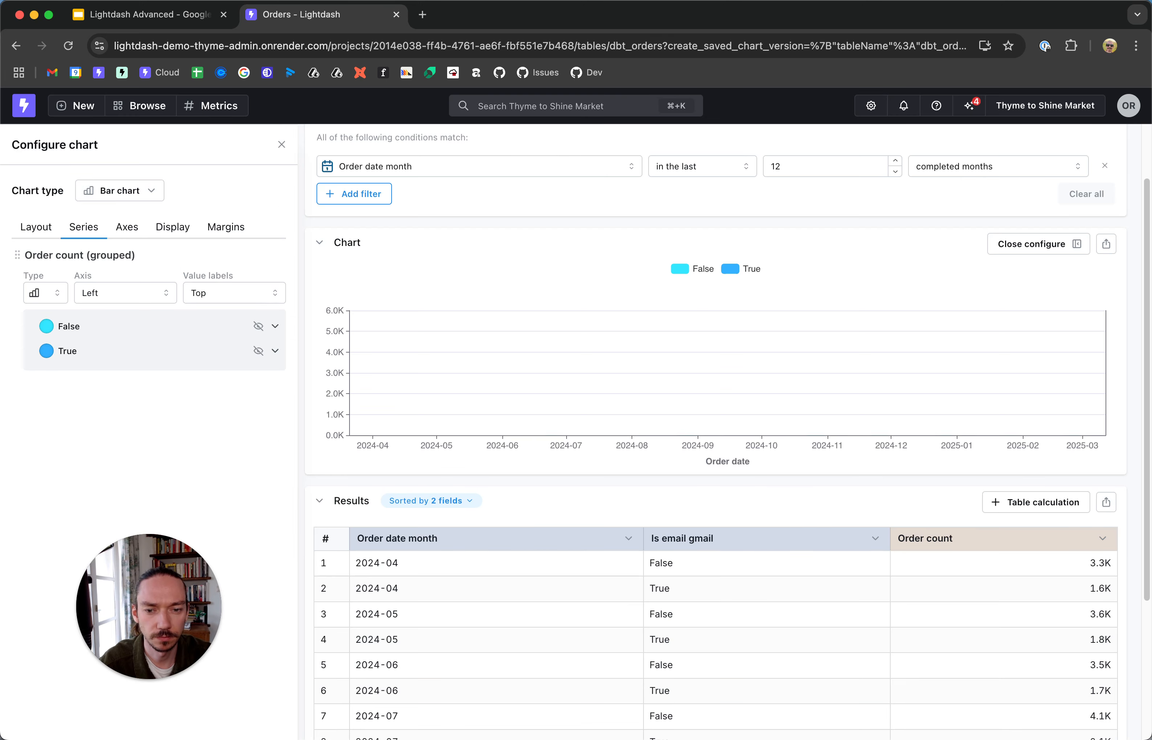
mouse_move(382, 349)
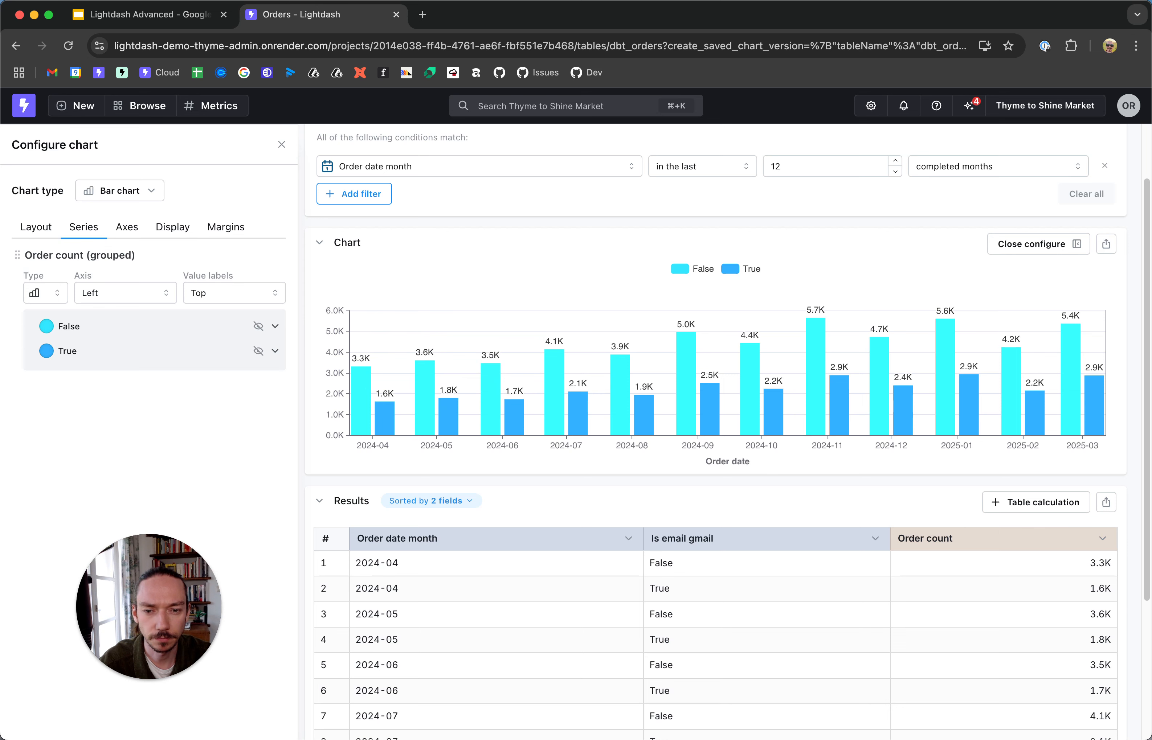
Step: Rename the chart's False series to "Is Other Email" and the True series to "Is Gmail Email"
double_click(77, 328)
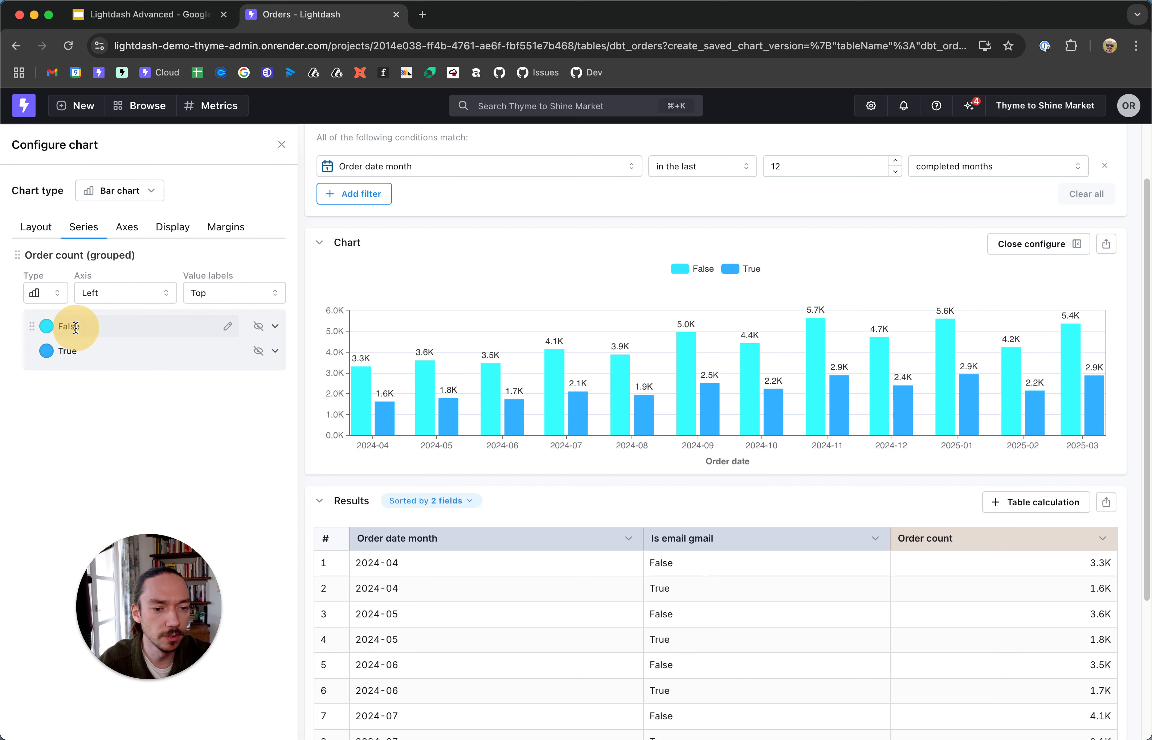
text(Is)
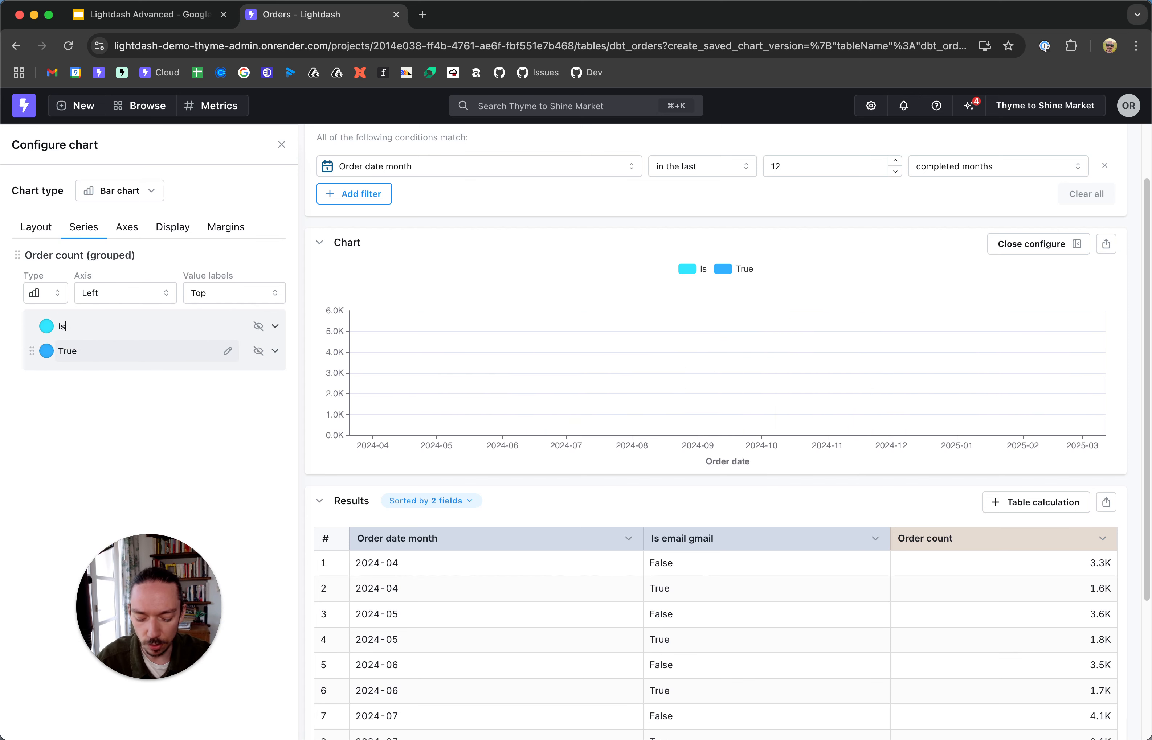
text( Other Email)
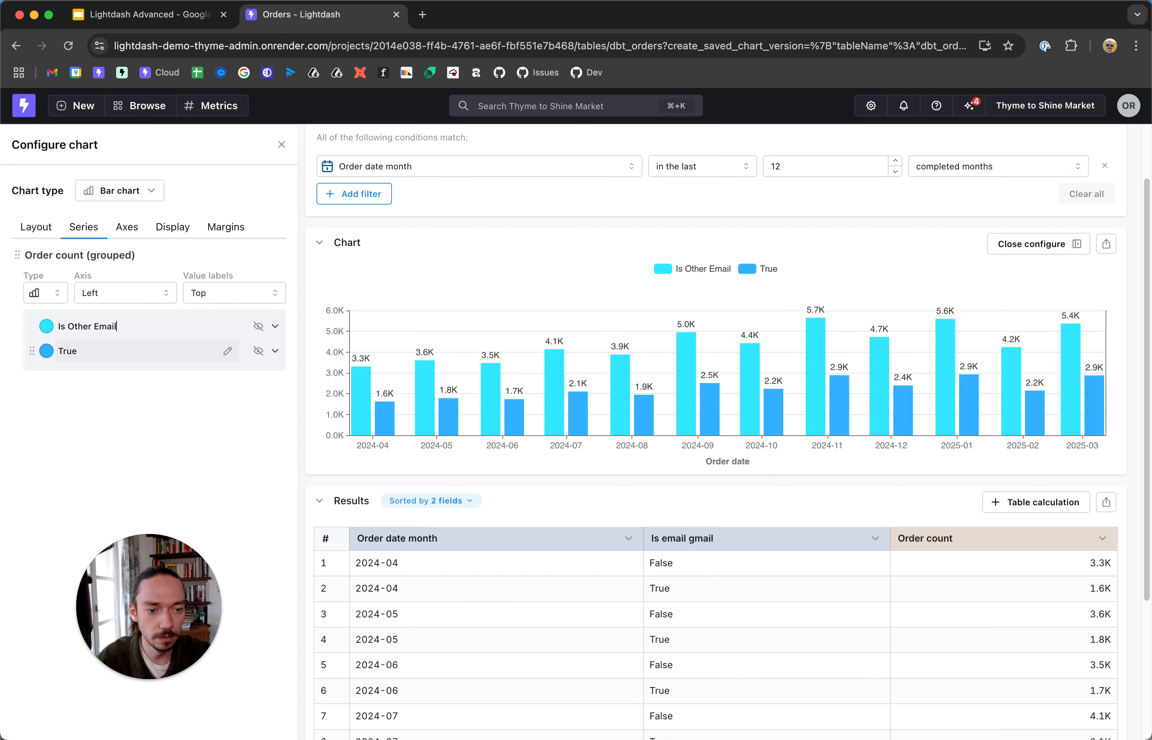
double_click(68, 351)
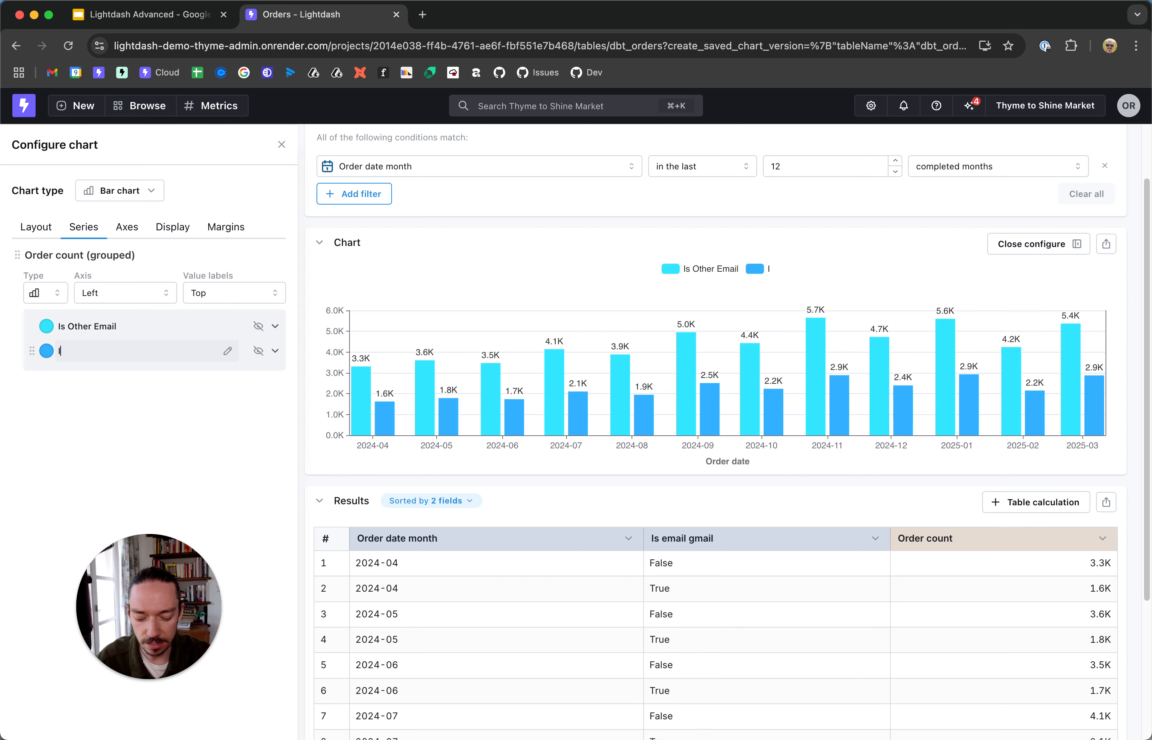
text(Is Gmail Email)
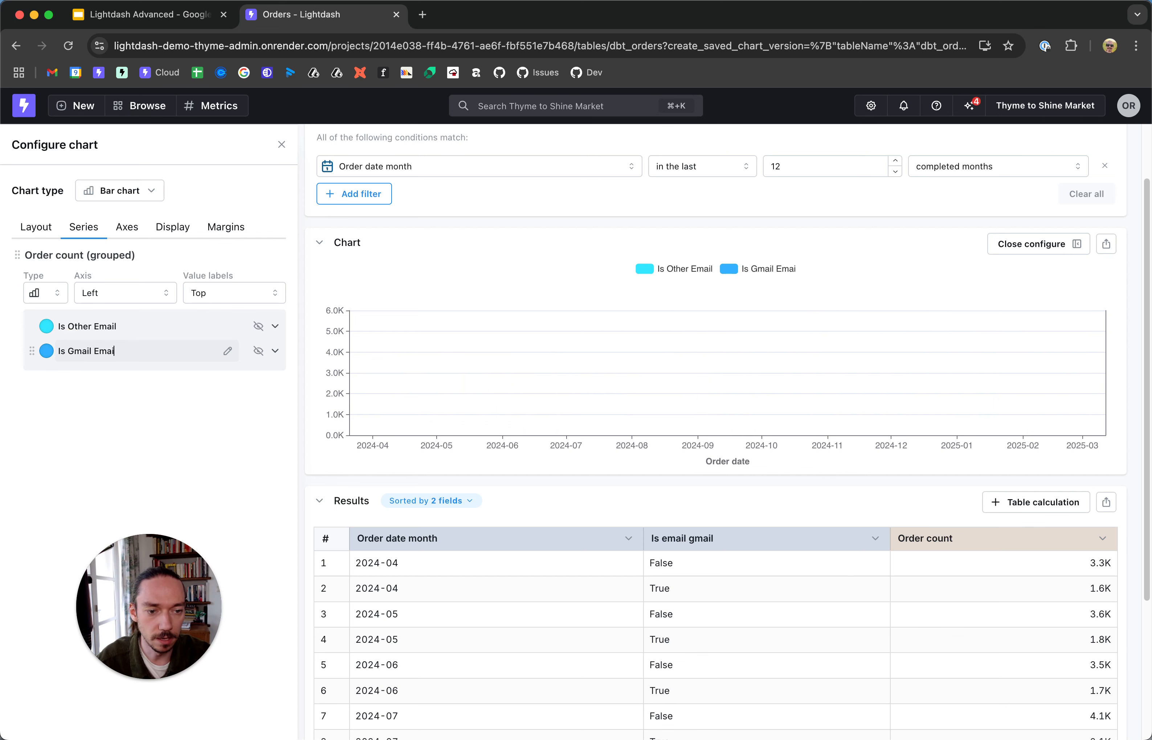
click(80, 401)
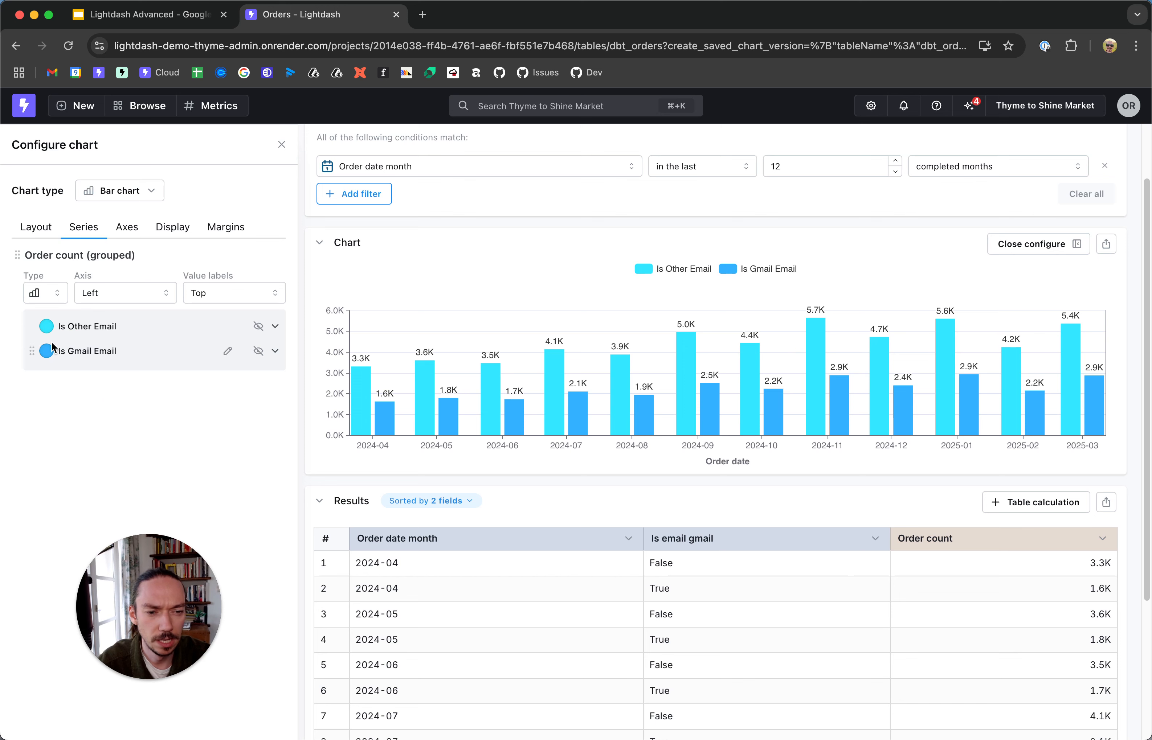
Step: Recolour the Is Other Email series green and the Is Gmail Email series orange using the preset swatches
click(47, 327)
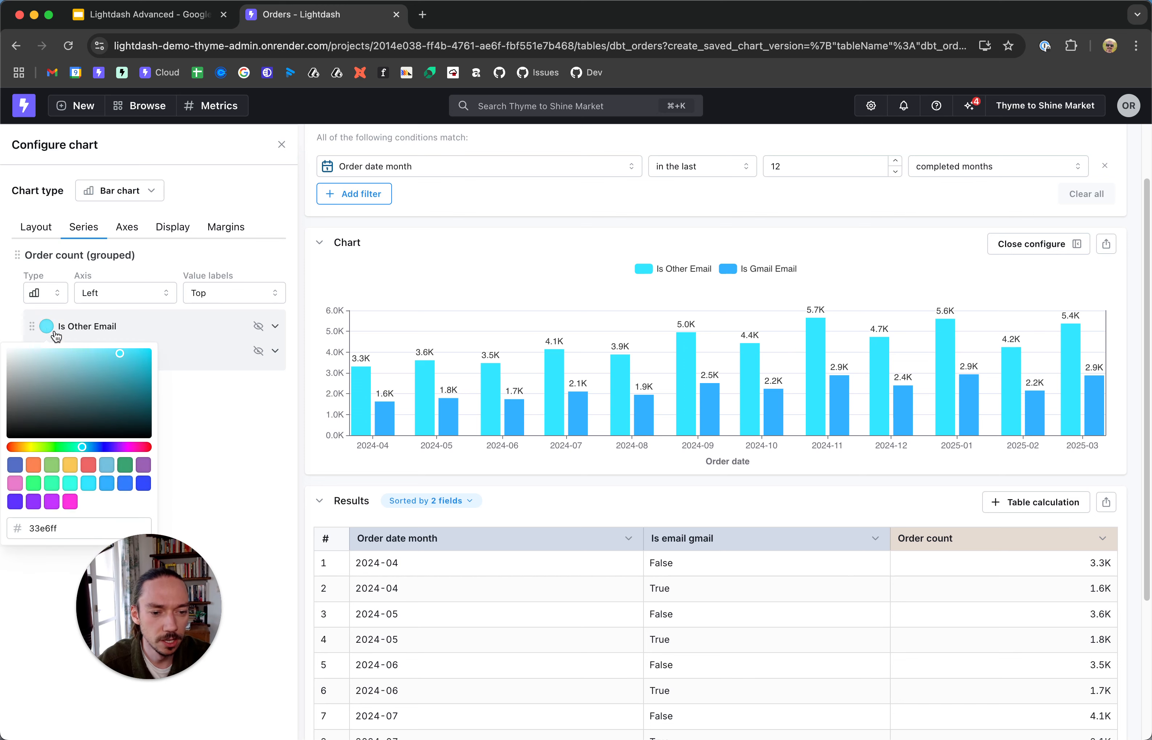
click(125, 464)
click(203, 422)
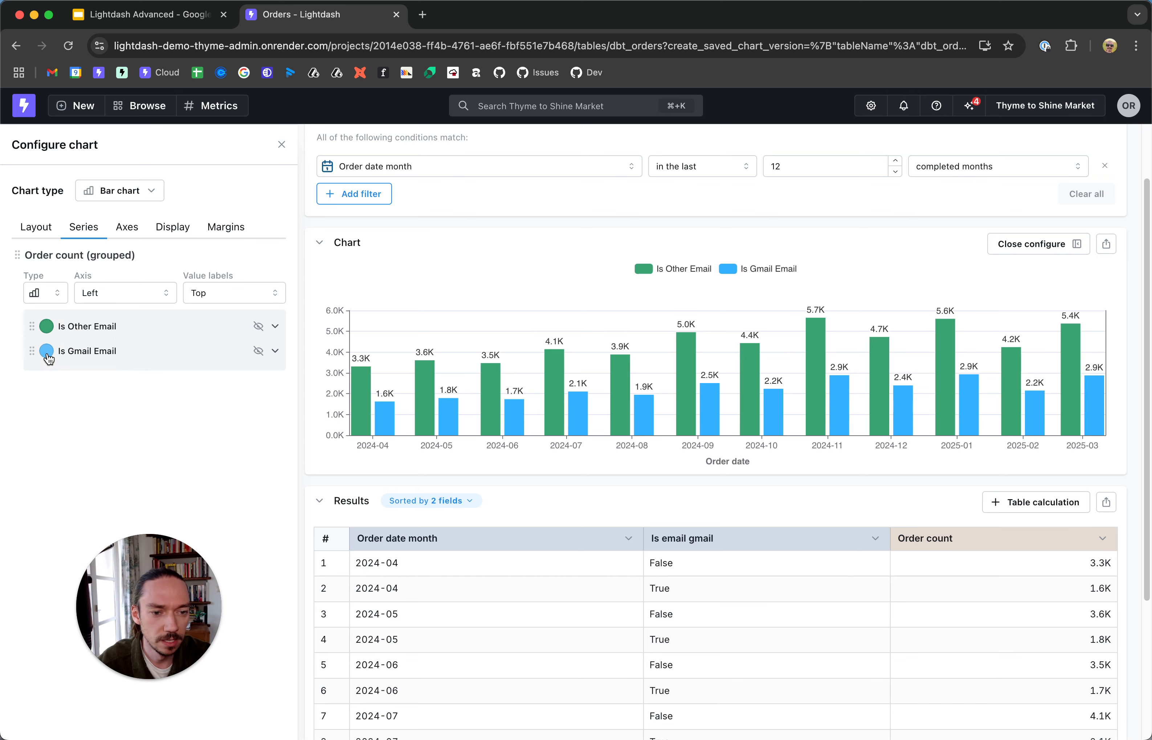
click(47, 357)
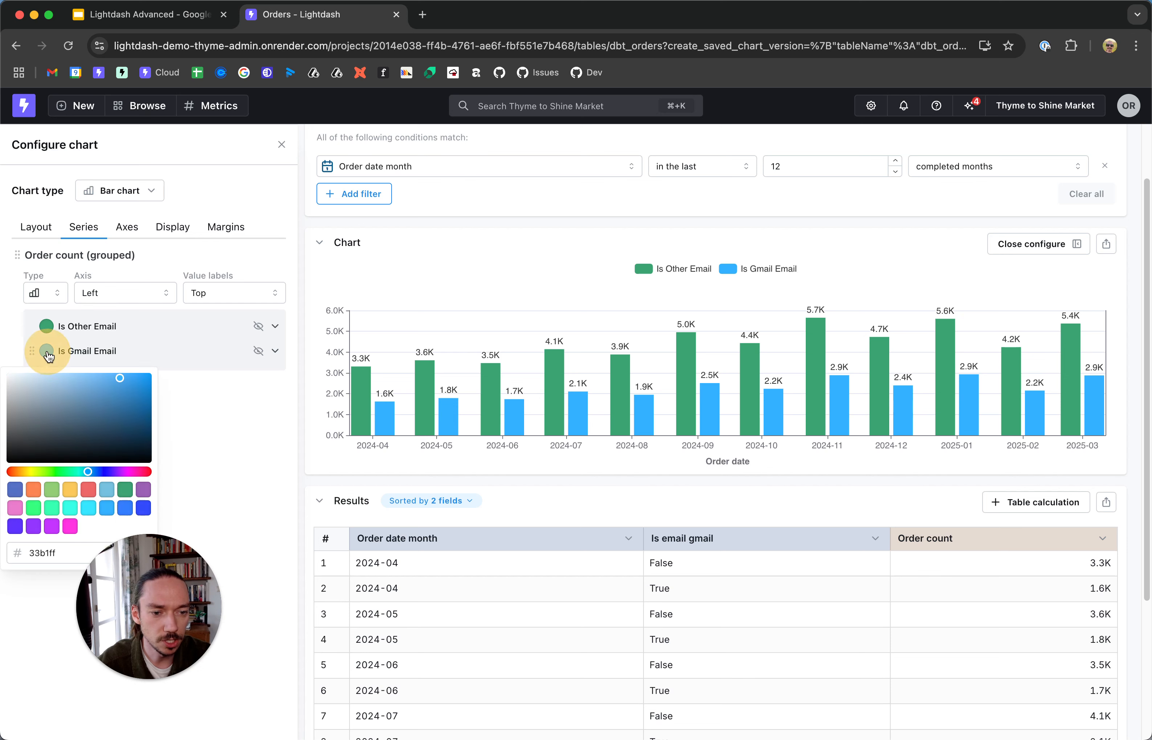
click(33, 490)
click(224, 435)
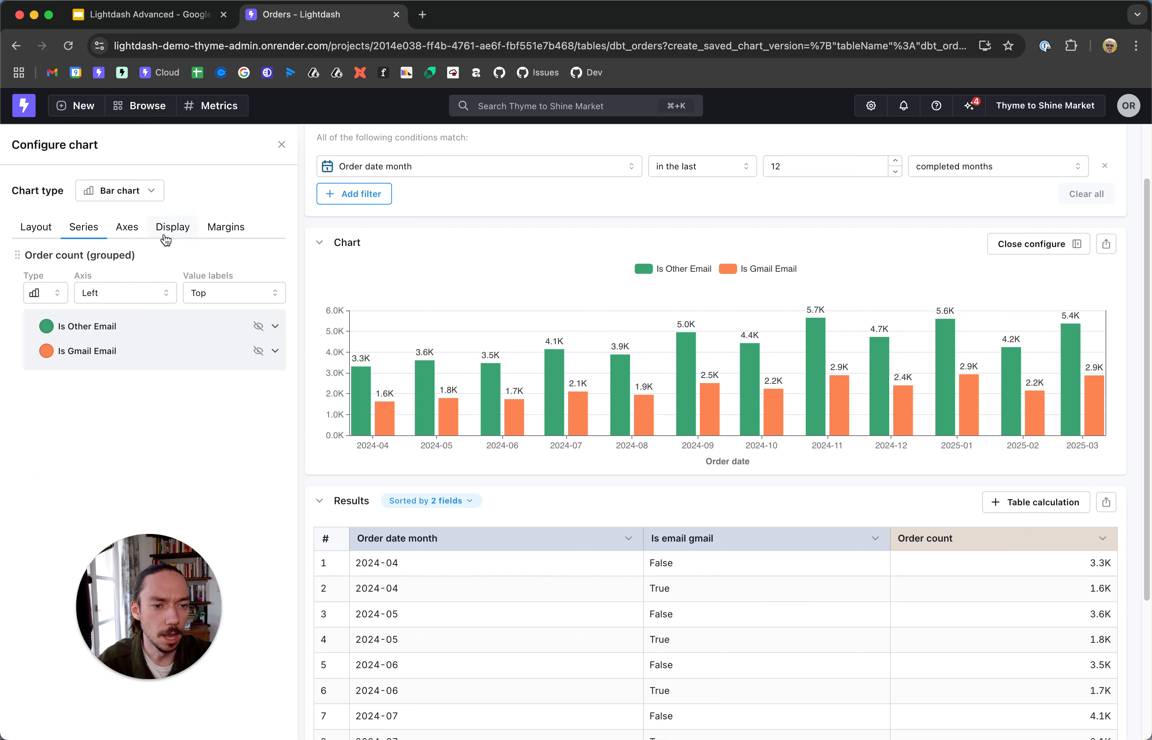
Step: Label the chart's left Y-axis "Order count"
click(134, 235)
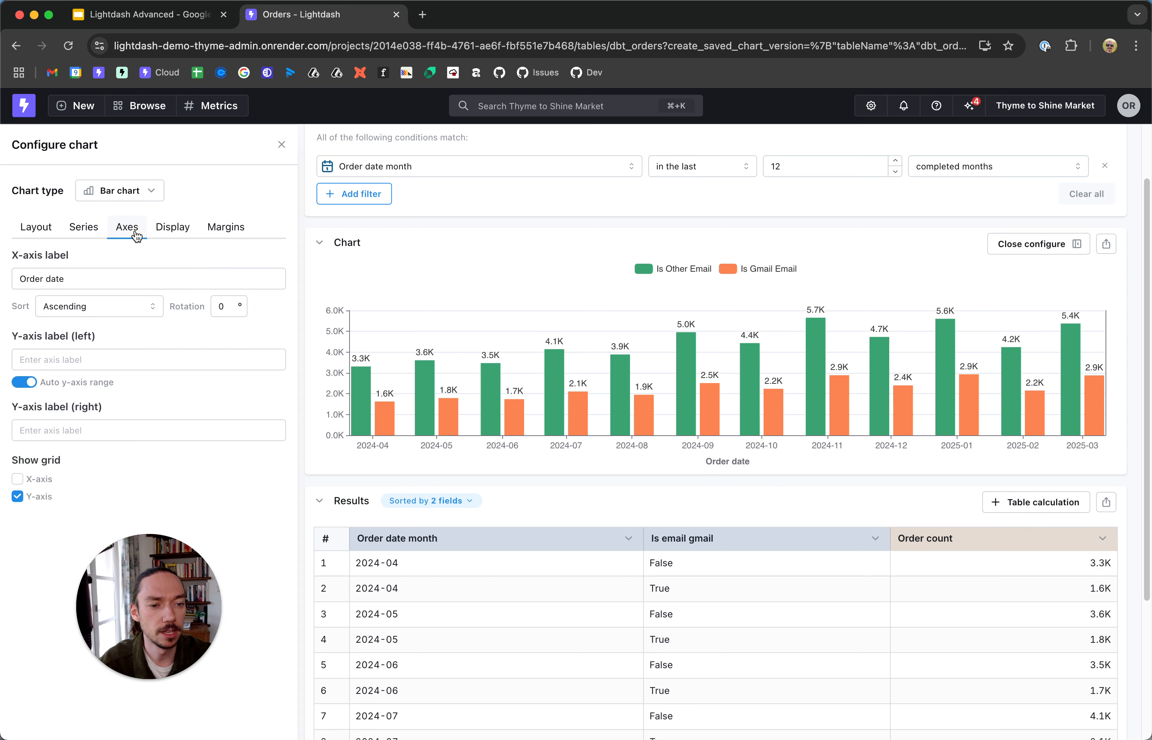
click(90, 359)
text(Order co)
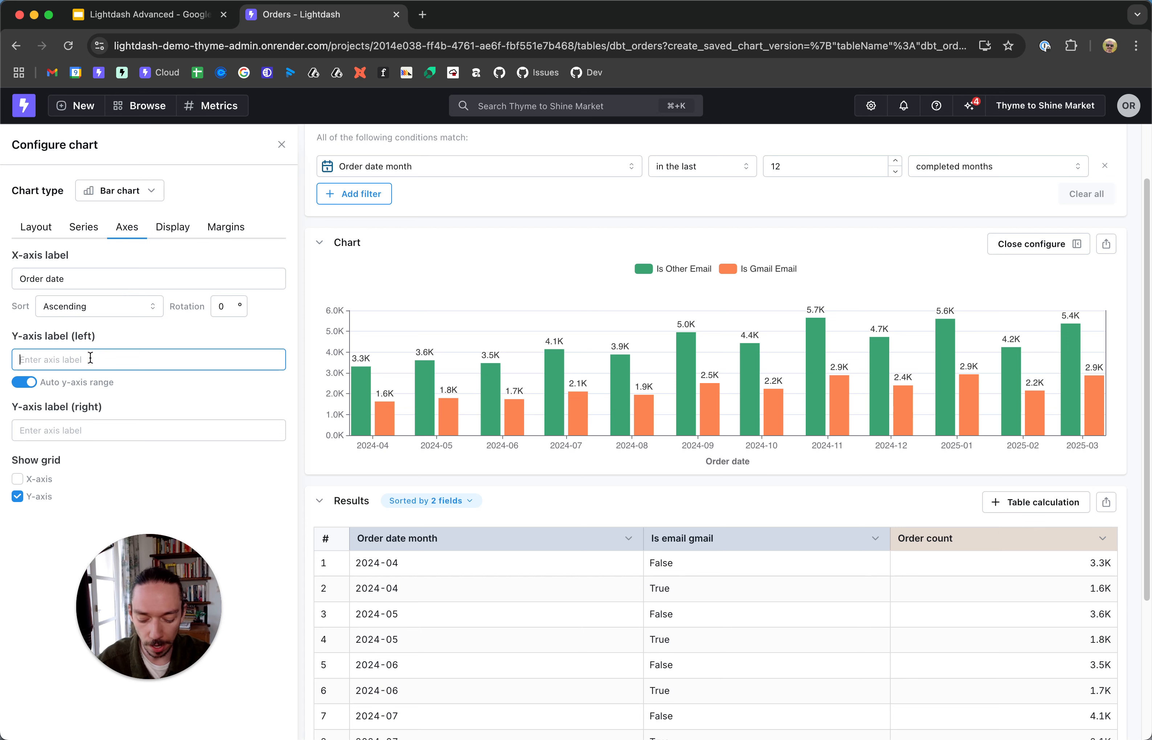
text(unt)
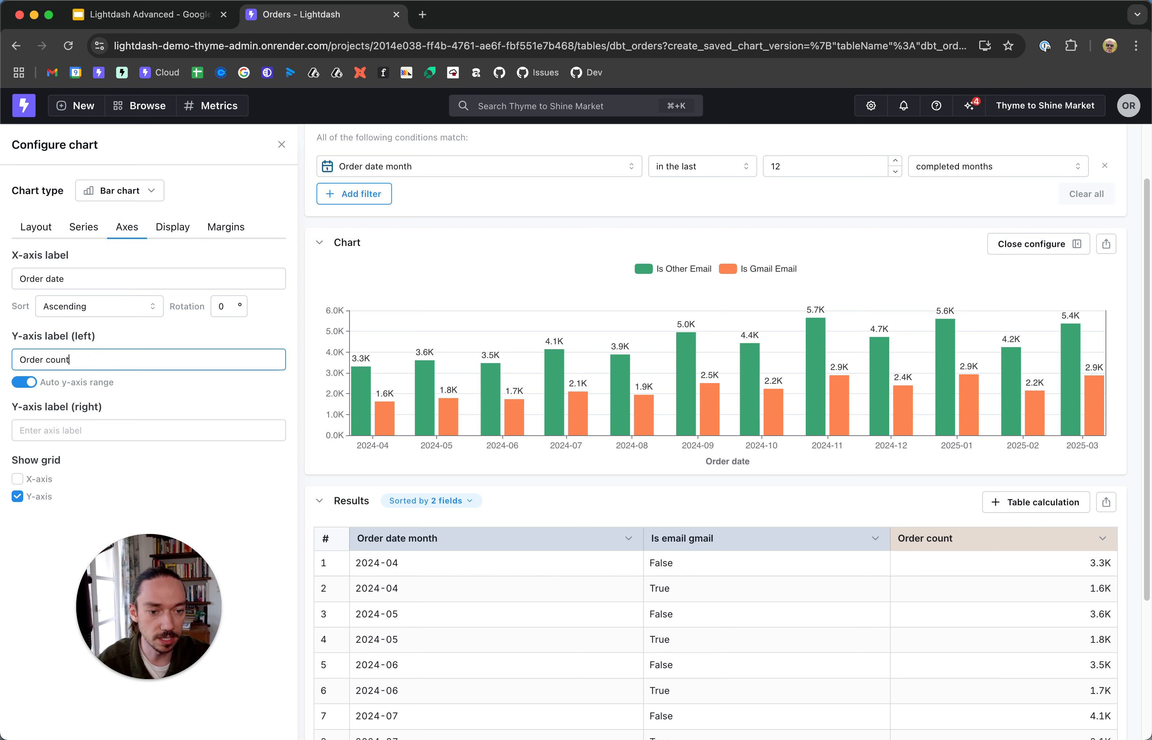
click(38, 546)
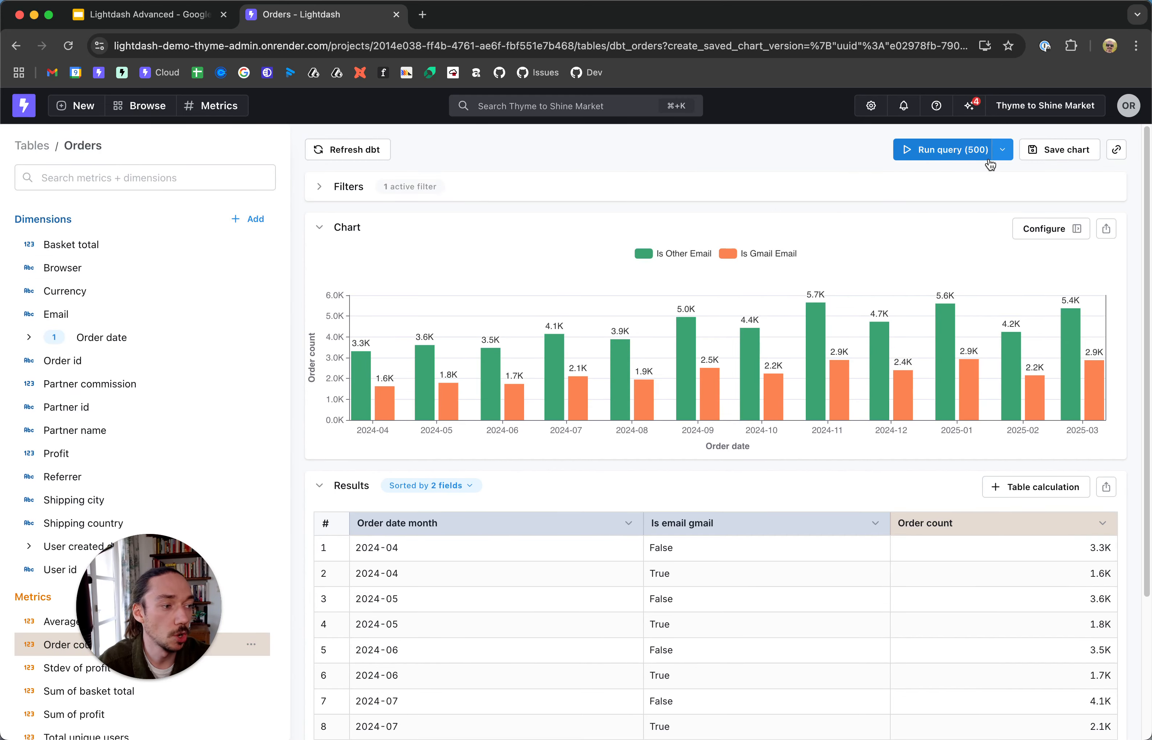
Step: Start saving the chart with the name "What is the split of orders that come from gmail users per month?"
click(1060, 149)
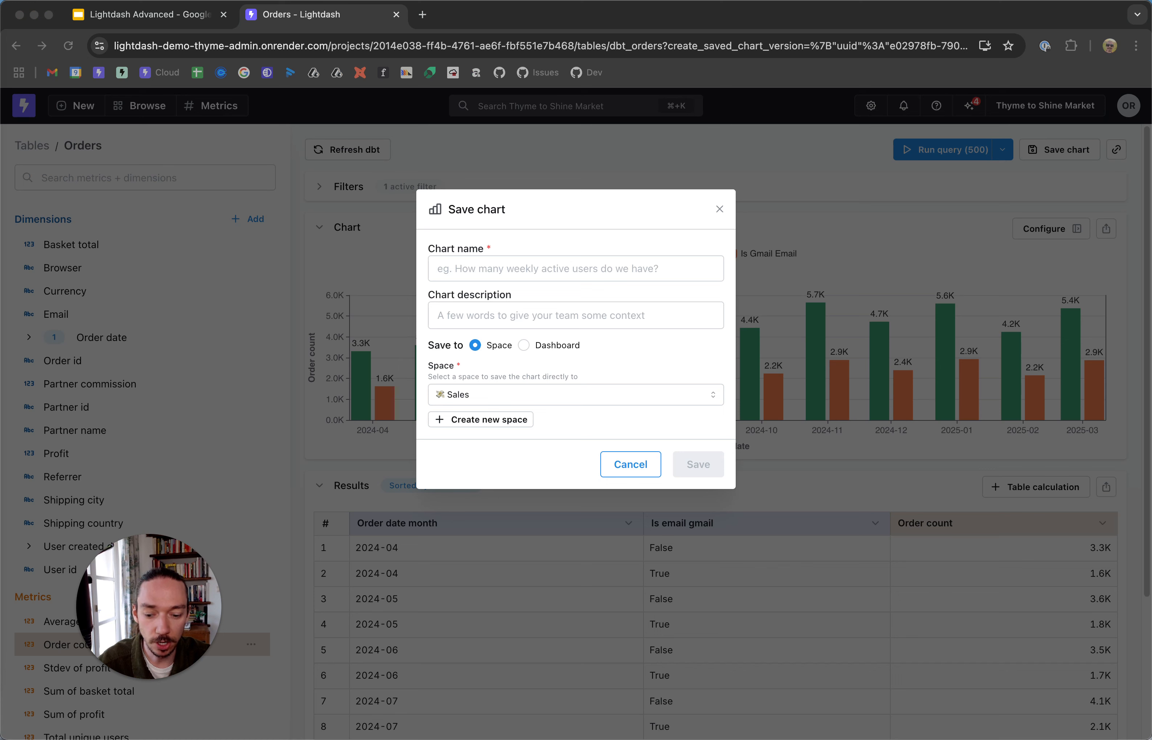
click(540, 269)
text(What is the split of orders that come from gmail users per month?)
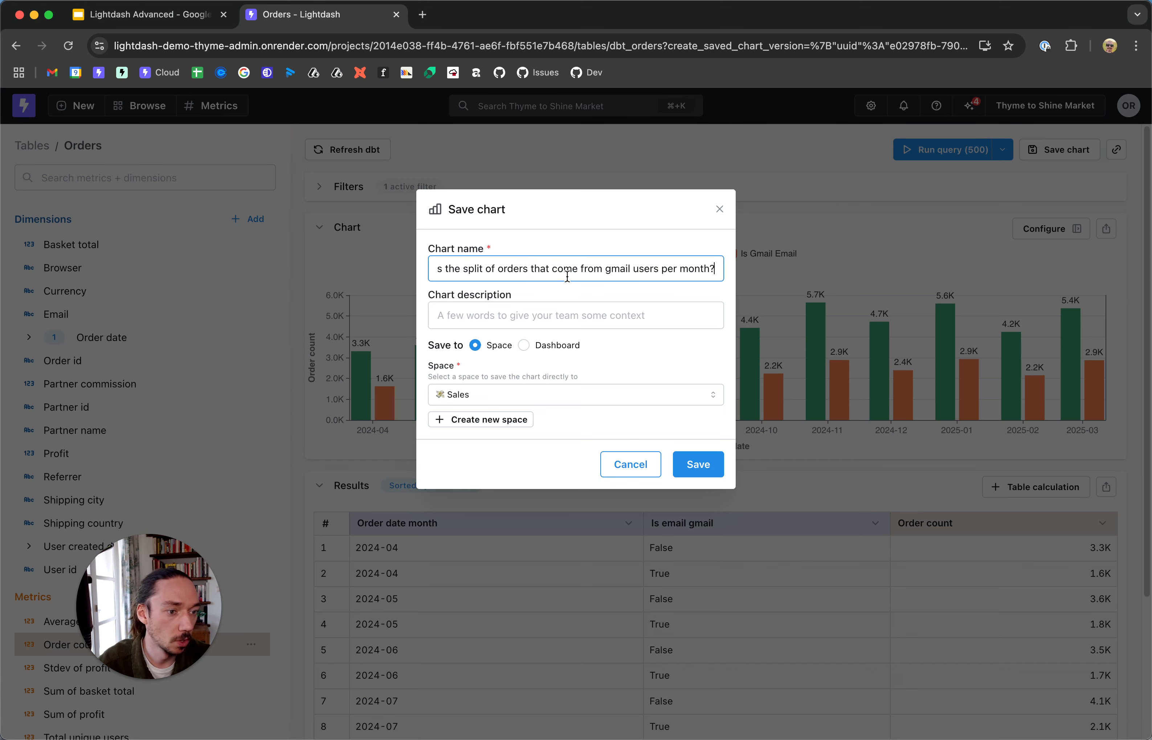
drag(530, 269, 438, 269)
click(576, 275)
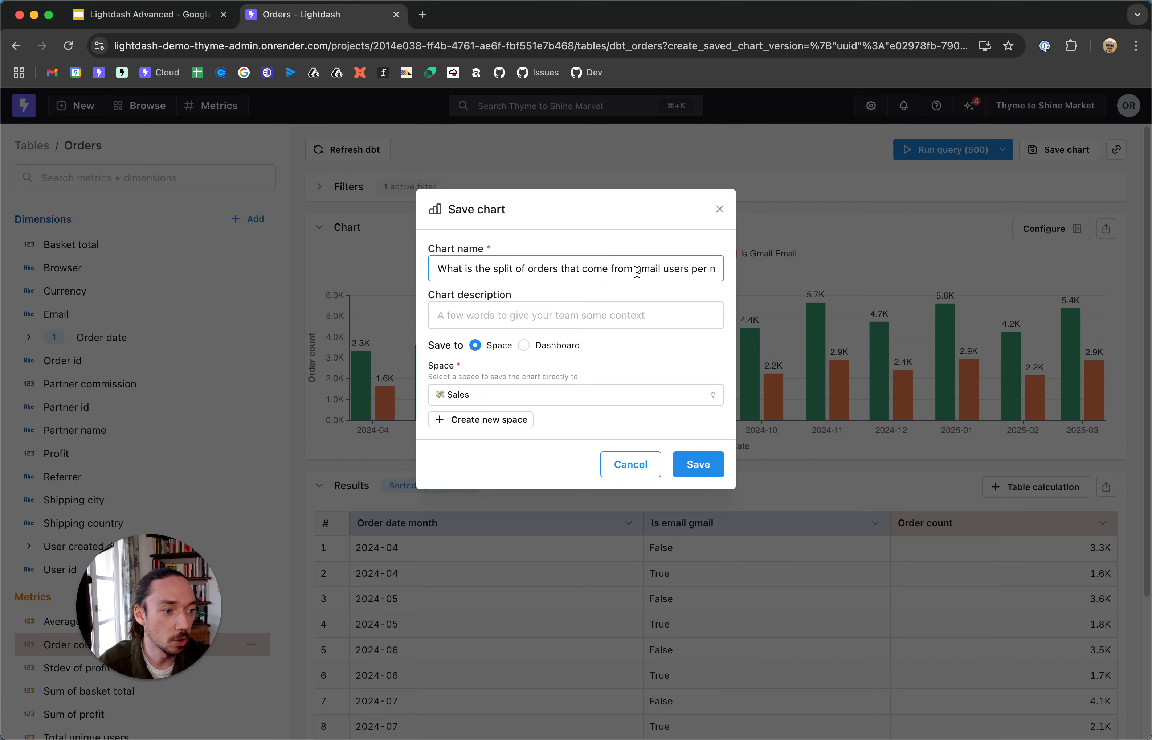
drag(650, 269, 741, 274)
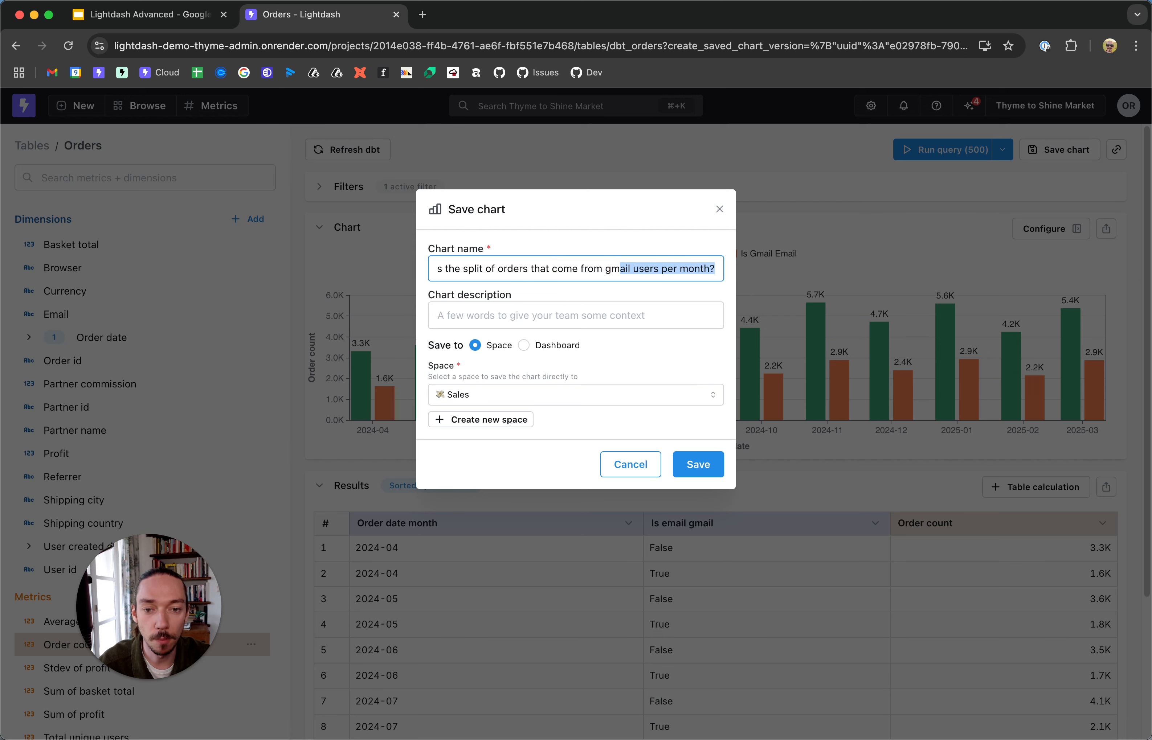
key(super+Tab)
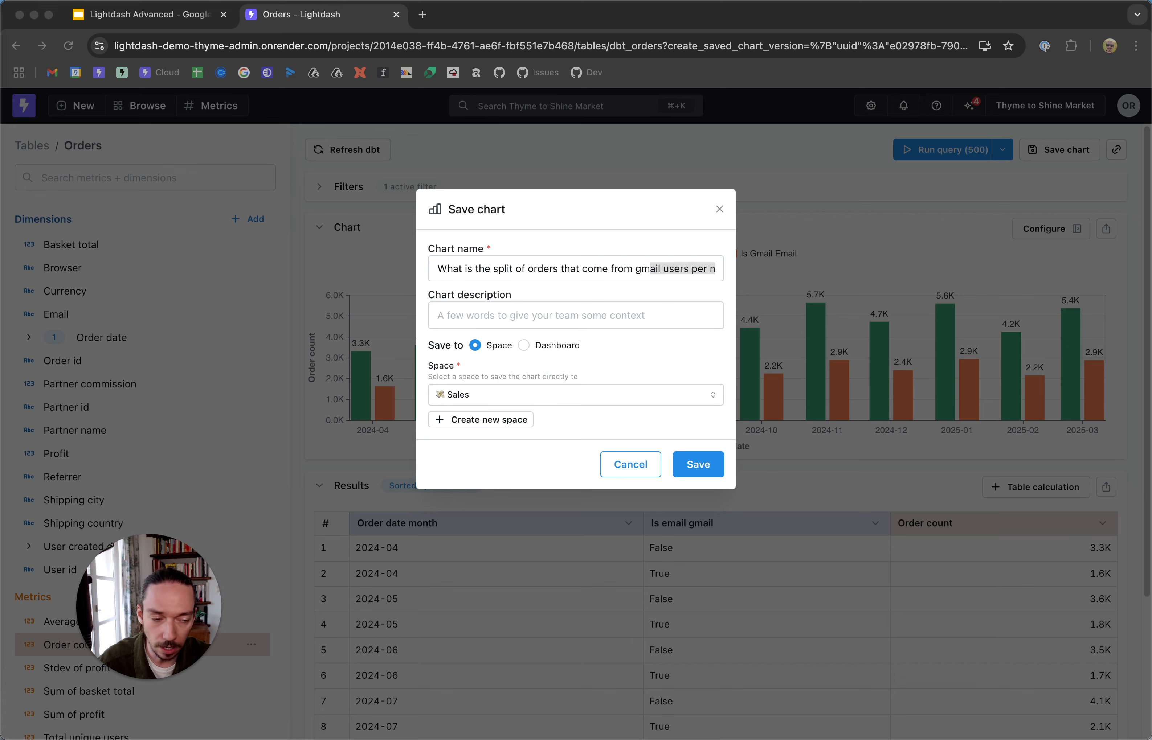
key(super+Tab)
Step: Describe it as "compares the split of orders that come from gmail users compared to all others for the last 12 months" and save to Sales
click(502, 316)
text(compares the split of orders that come from gmail users compared to all others for the last 12 months)
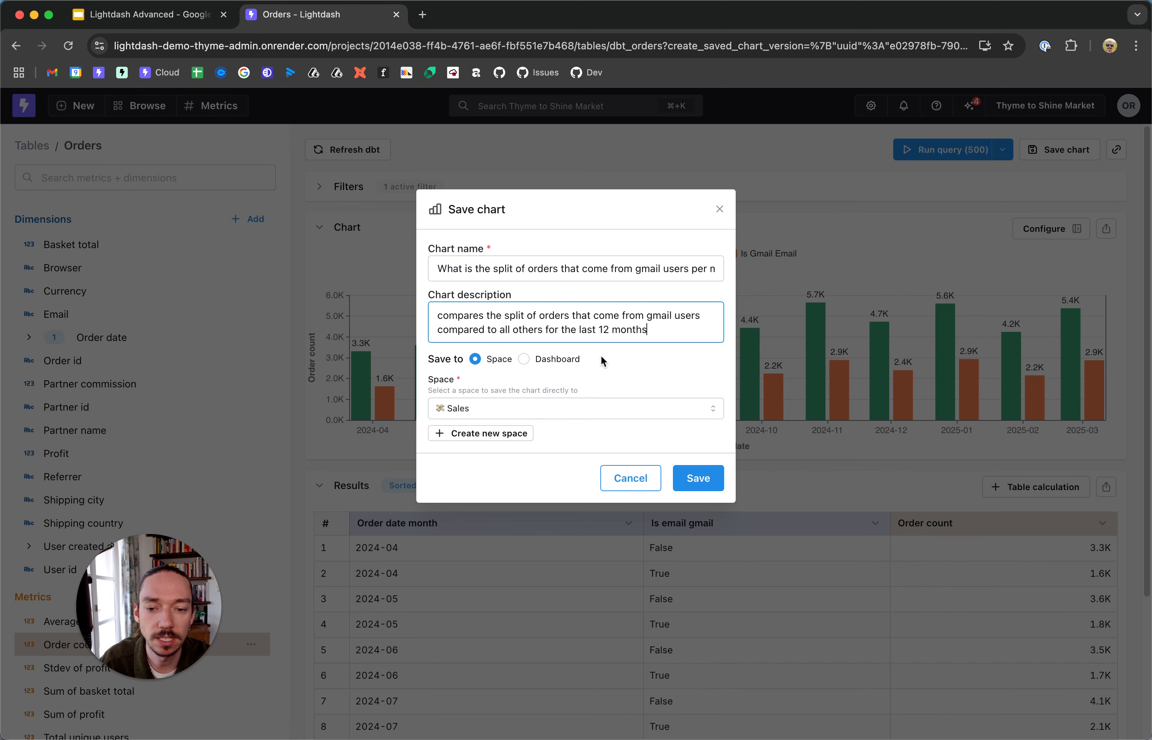
click(690, 479)
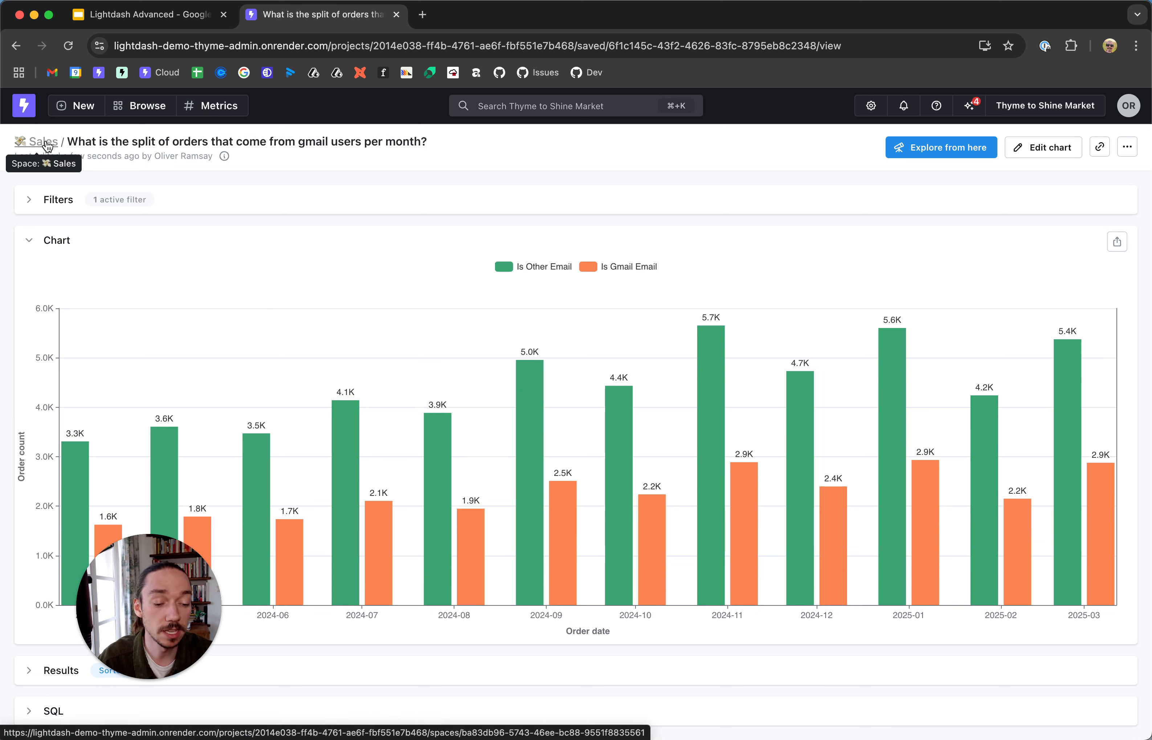
Step: Open the Sales space from the saved chart and look through its list of charts
click(47, 145)
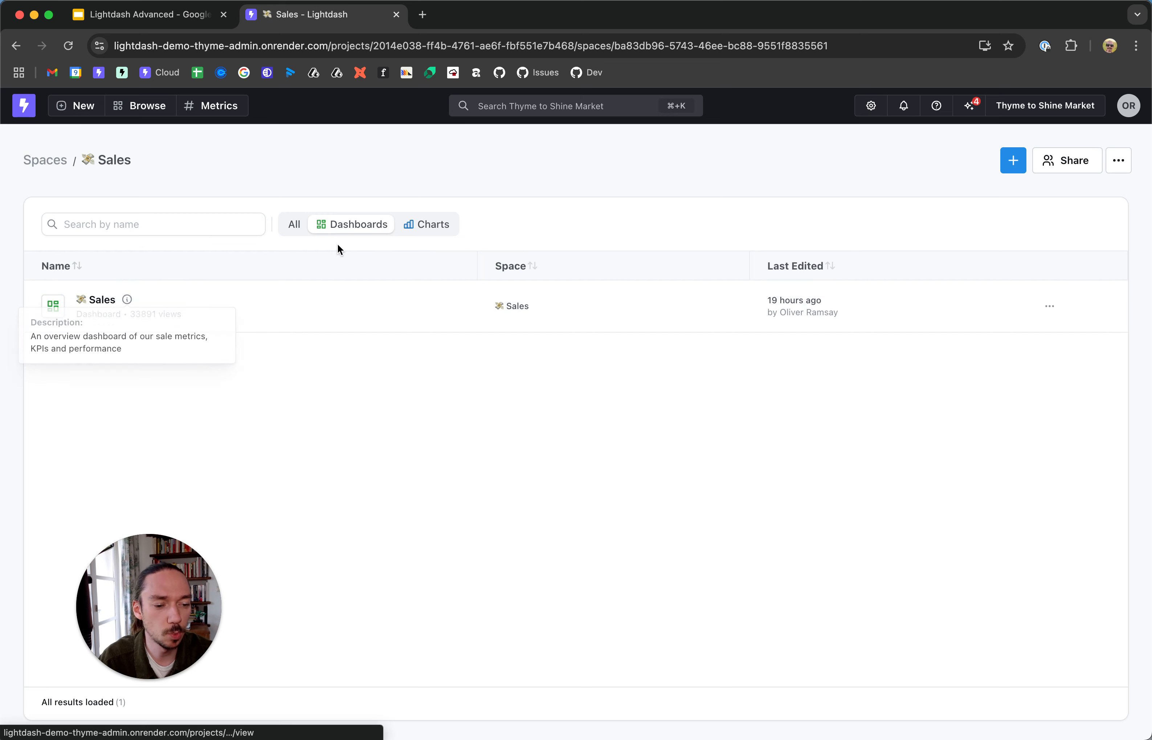
click(429, 224)
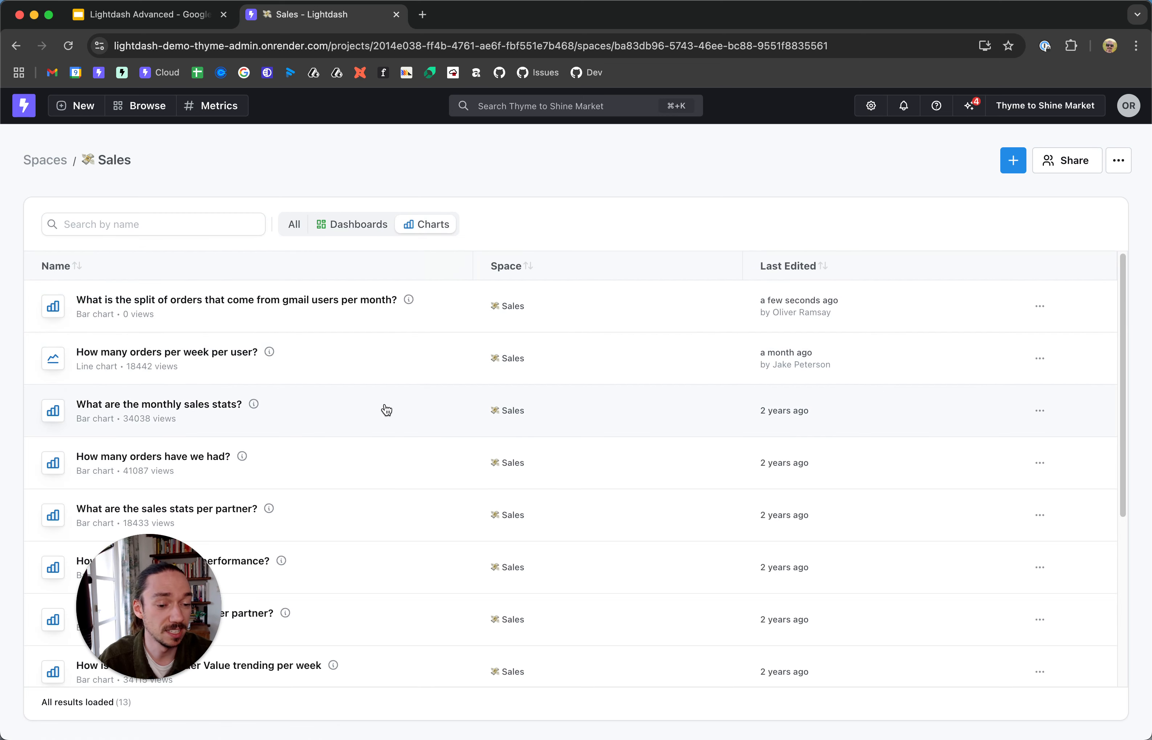
scroll(386, 410, down, 5)
scroll(386, 410, up, 5)
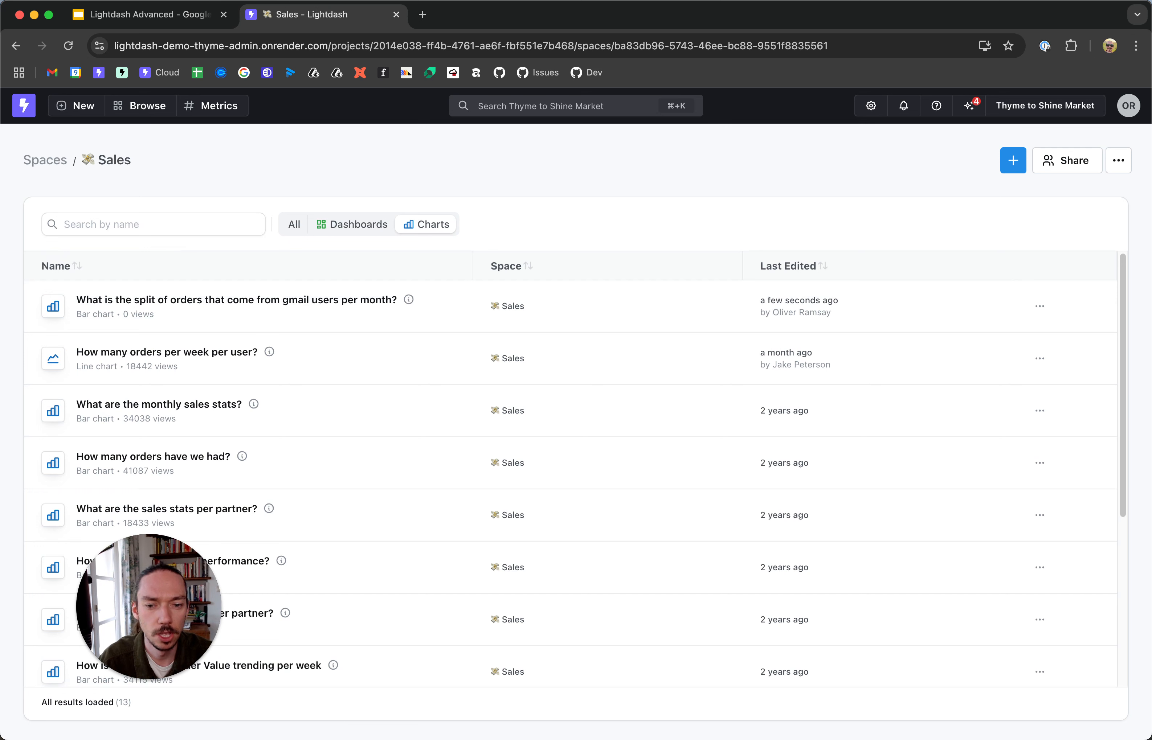
Step: Go to the overview of all spaces and reopen the Sales space
click(46, 161)
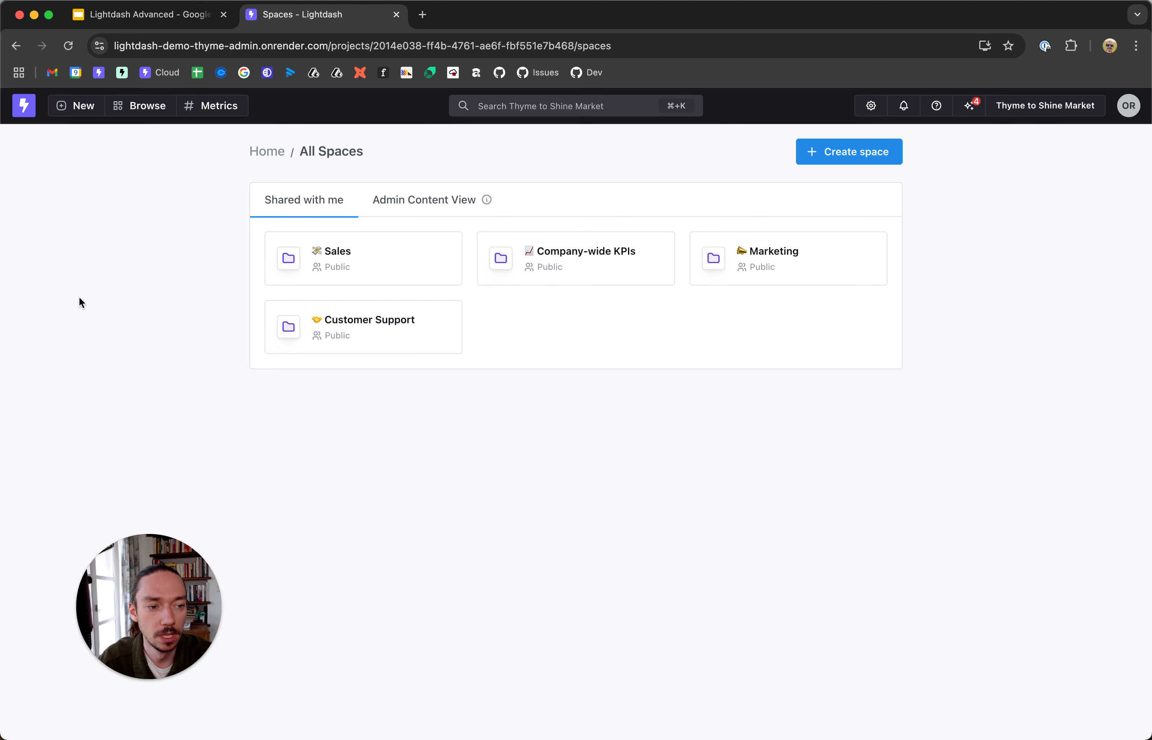
click(339, 251)
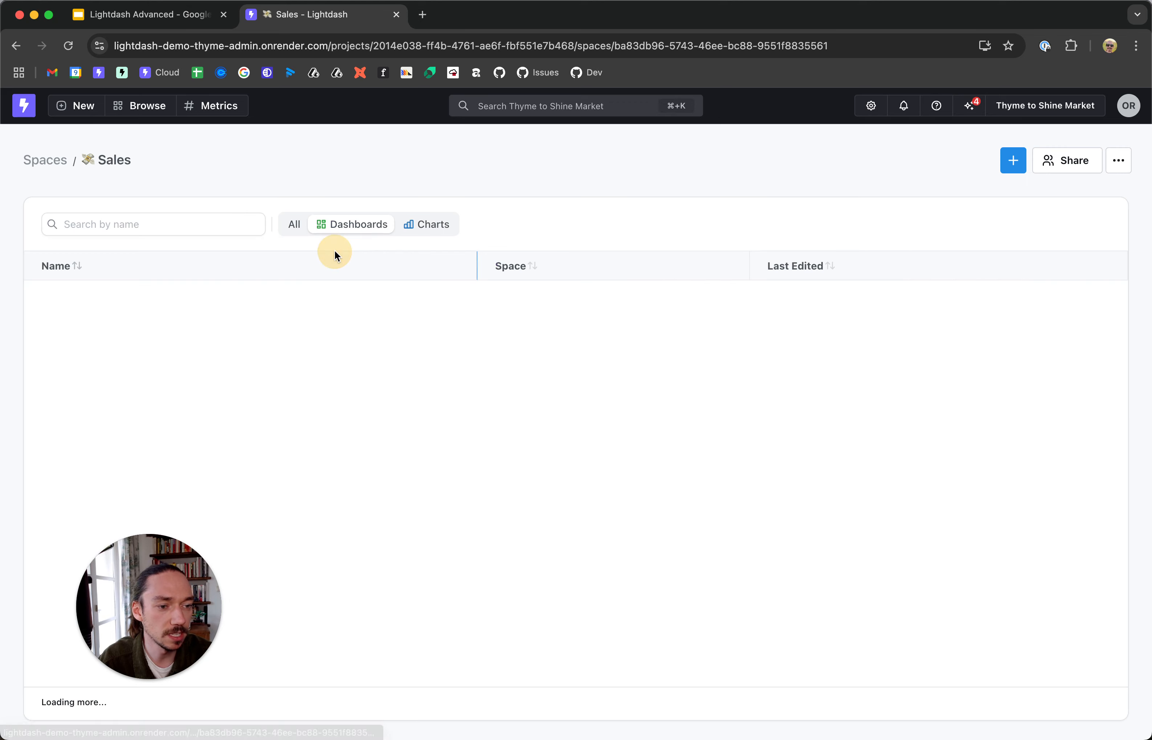
Step: Create a new dashboard named "Sales Example" in the Sales space, without a description
click(1014, 161)
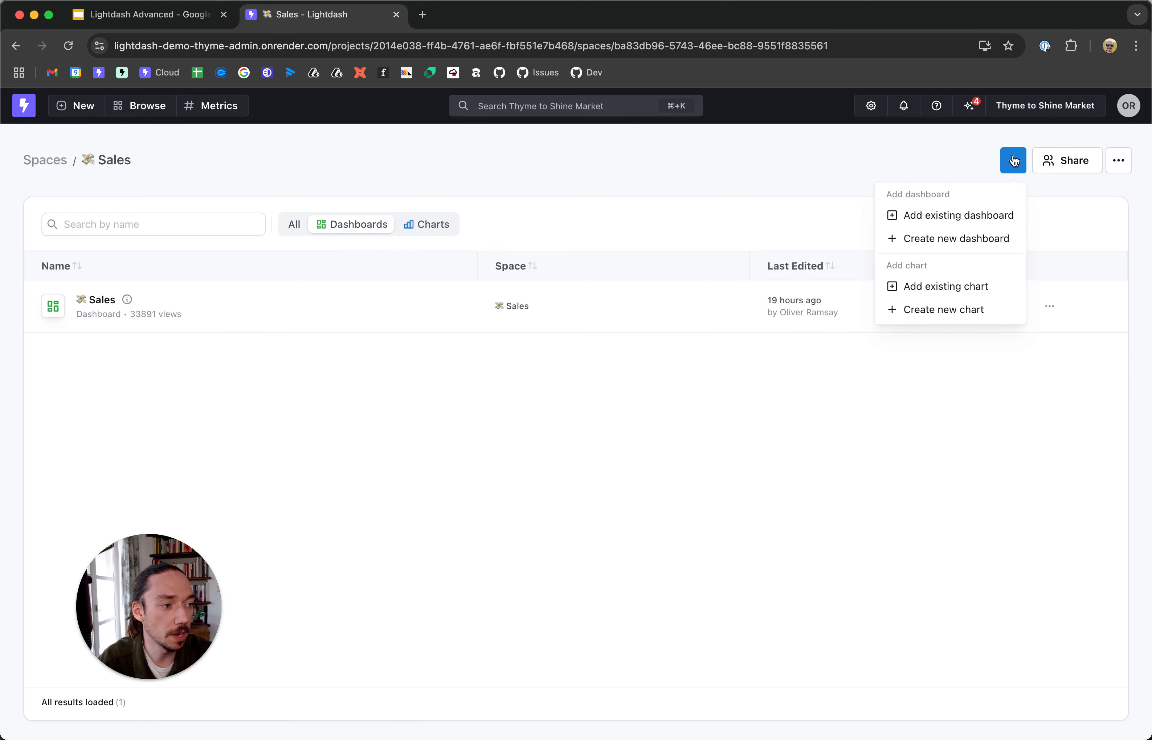
click(967, 241)
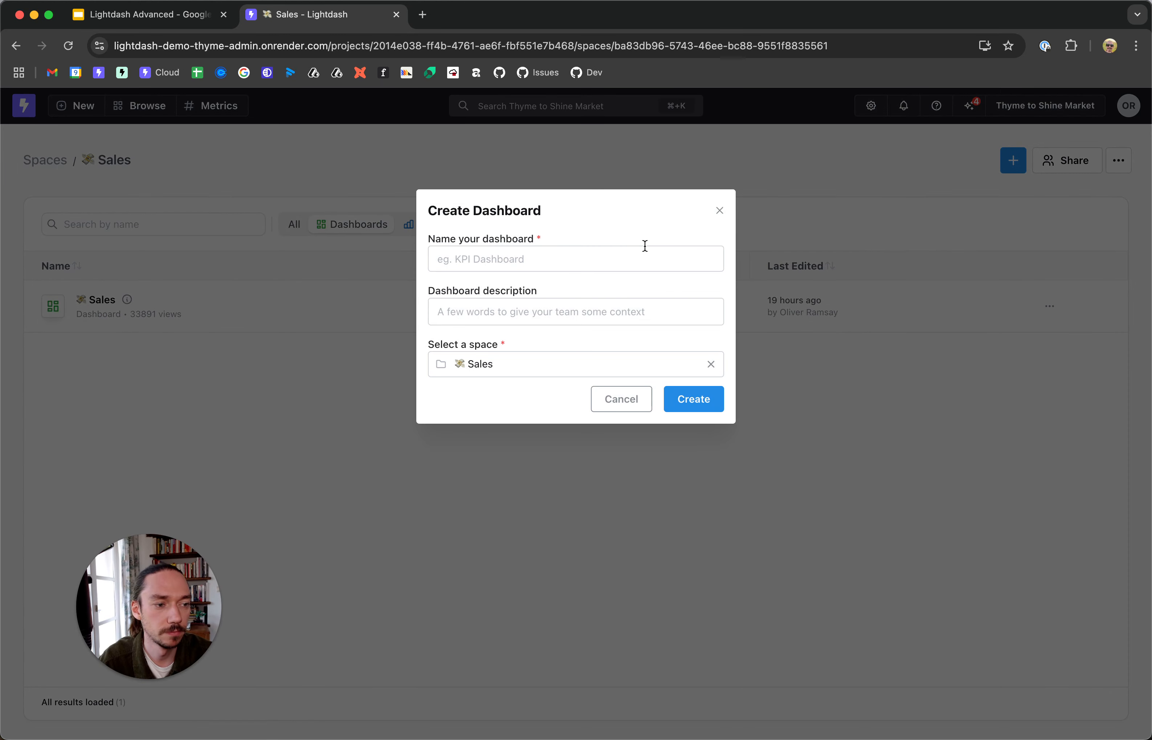
click(625, 258)
text(Sales )
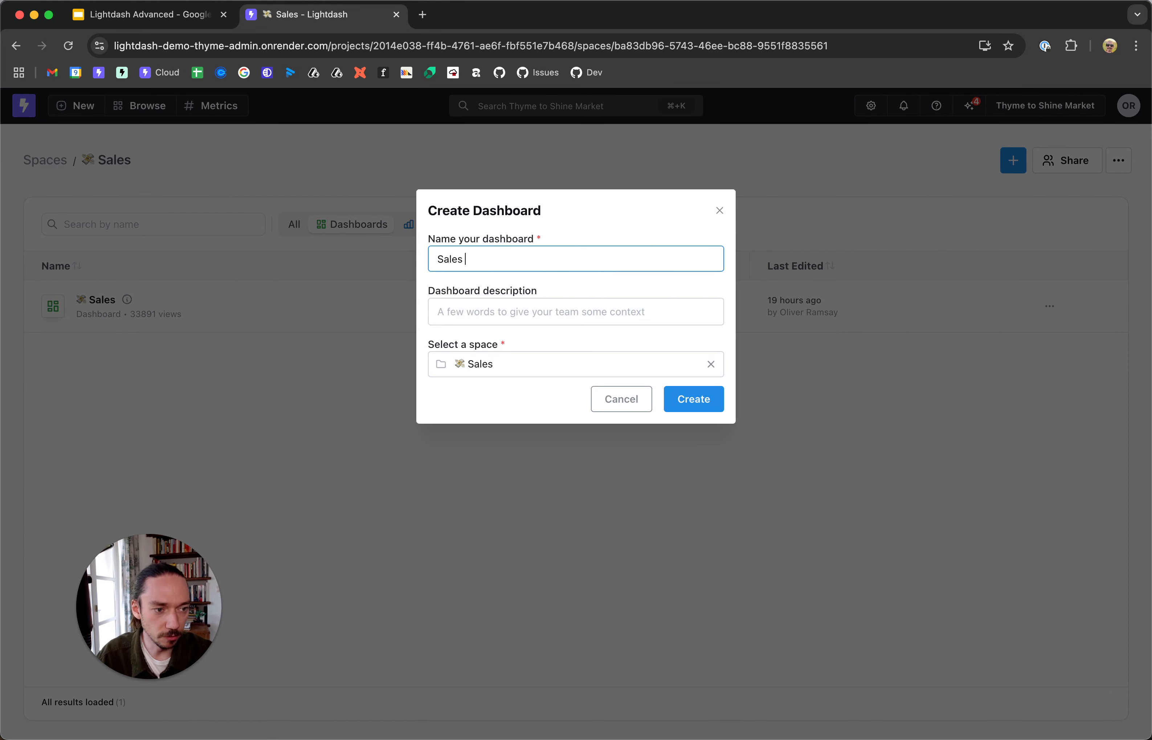
text(Example)
click(598, 308)
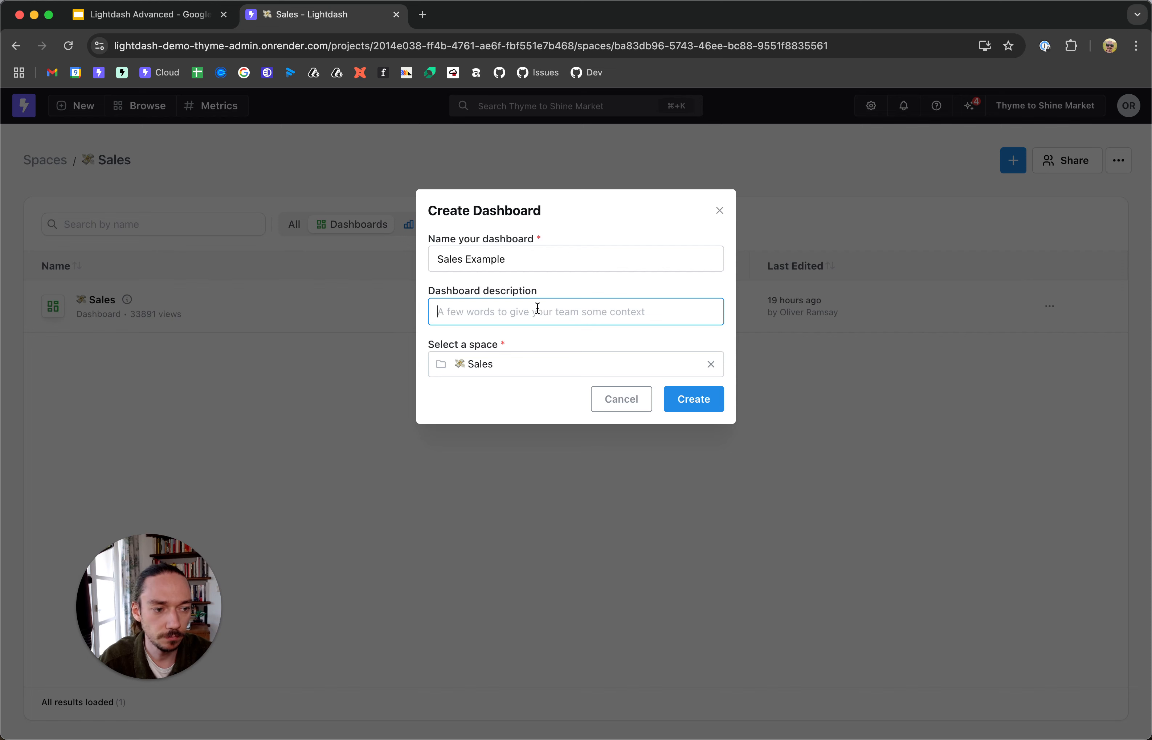
click(699, 402)
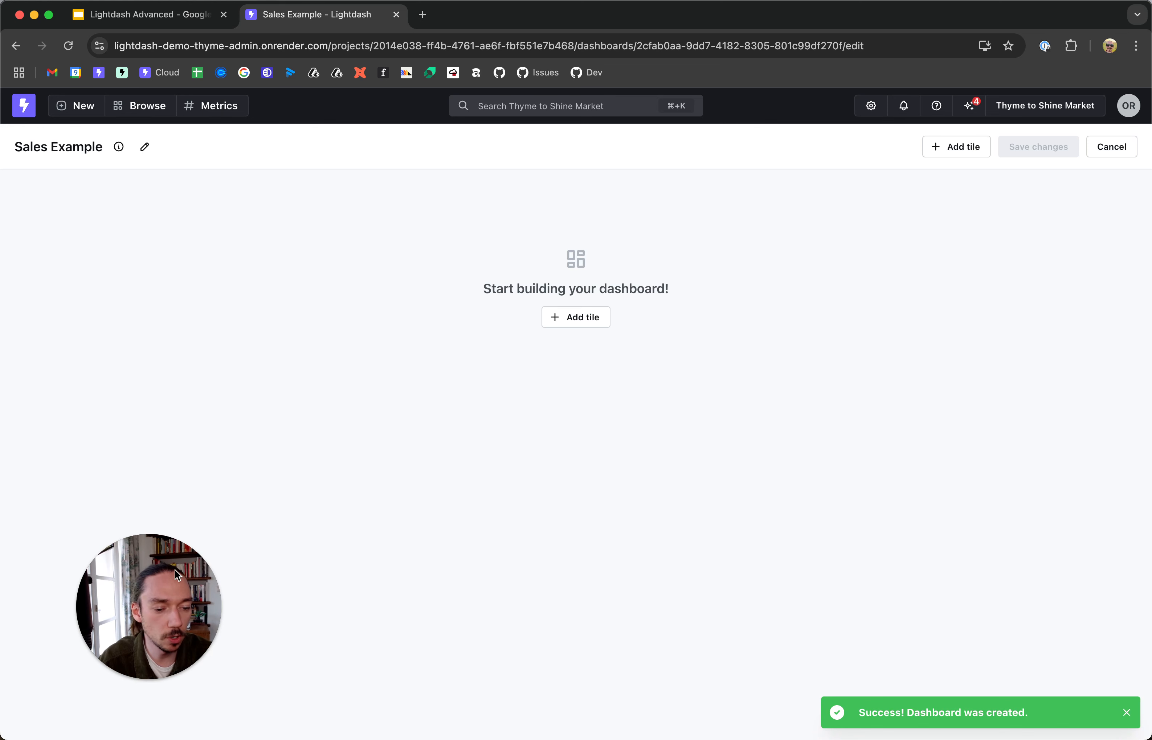
drag(174, 570, 135, 602)
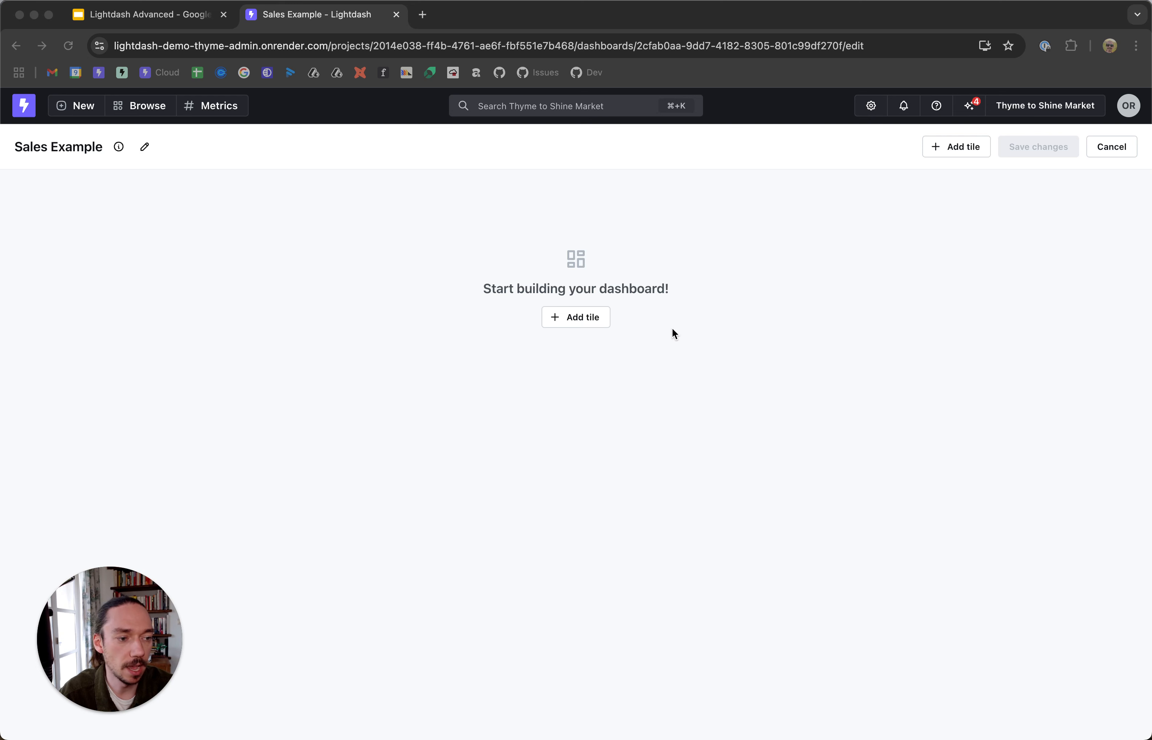
Step: Add the saved chart "What is the split of orders that come from gmail users per month?" to the empty dashboard
click(594, 323)
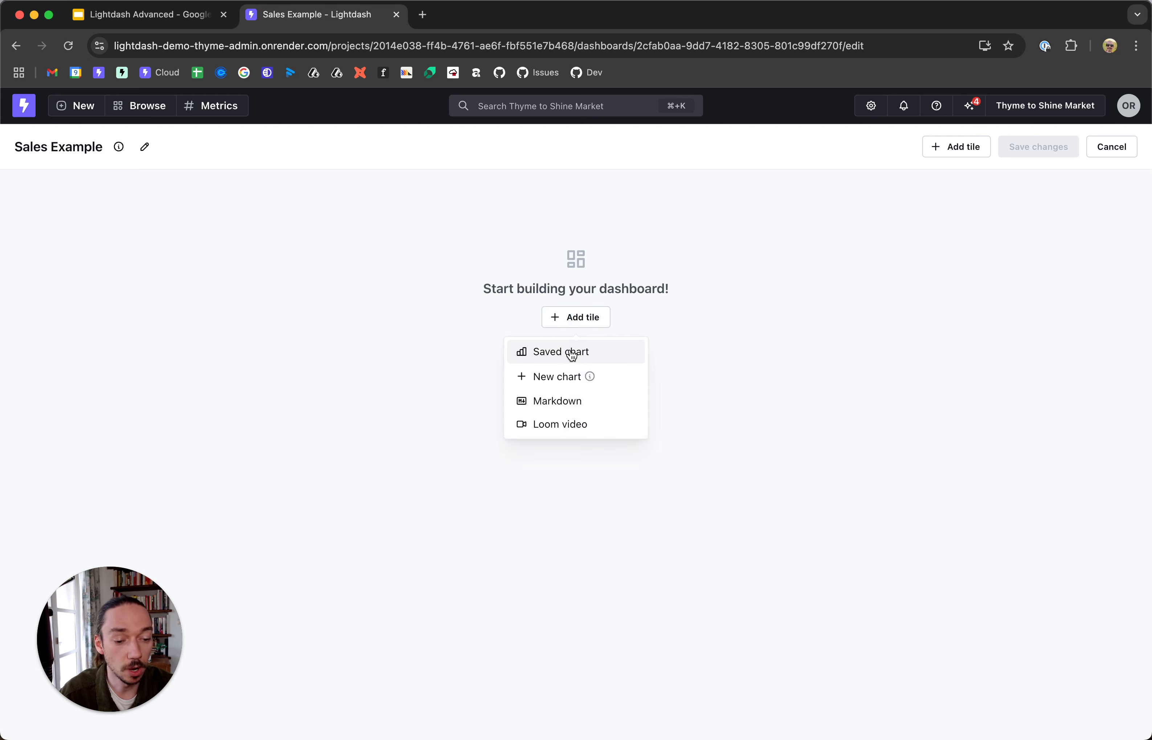
click(571, 353)
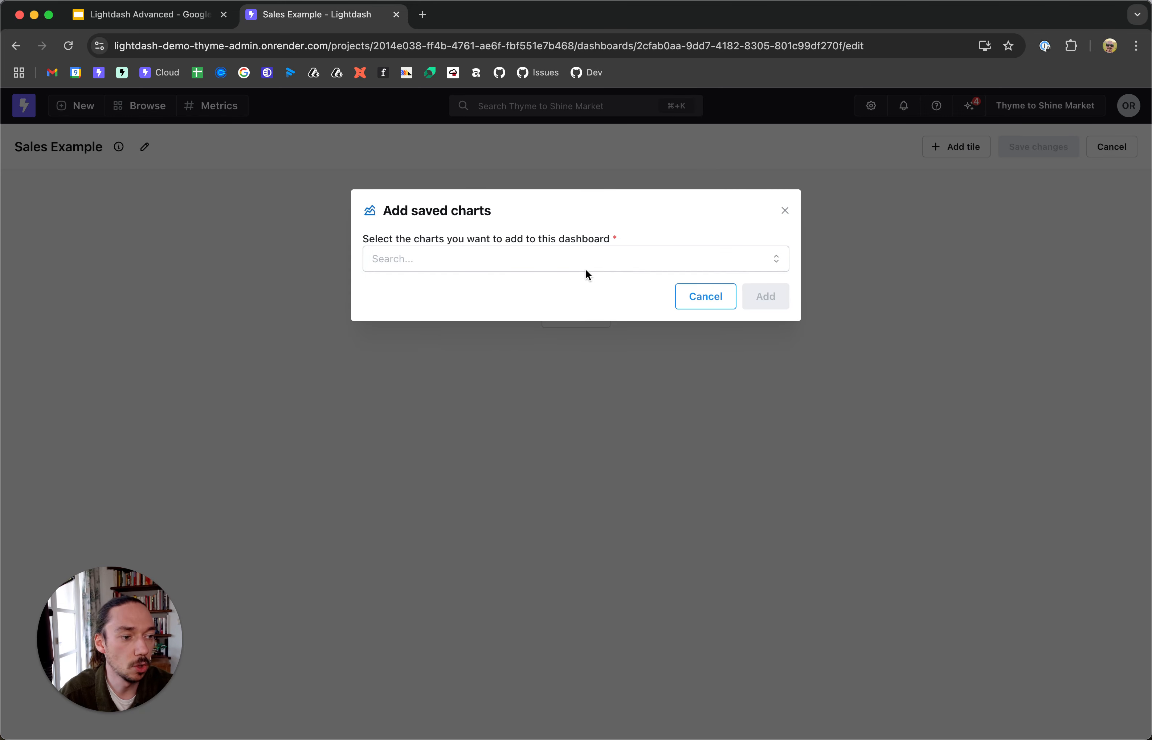
click(545, 267)
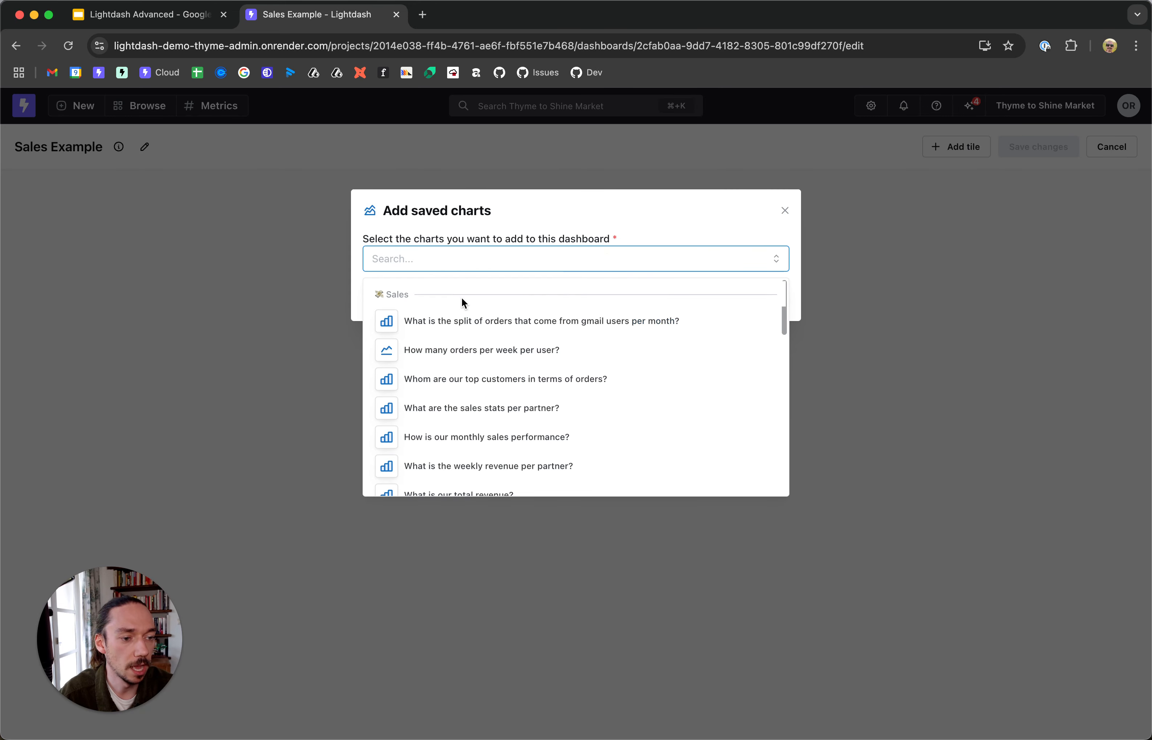
click(588, 324)
click(693, 234)
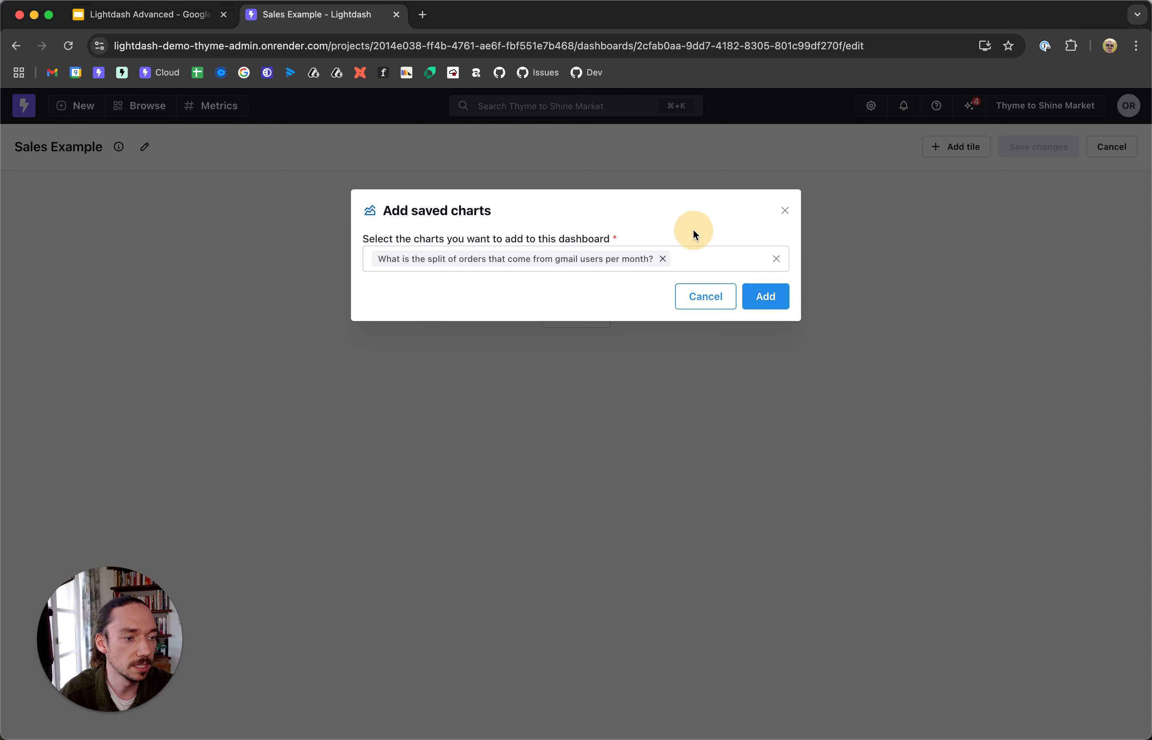
click(766, 298)
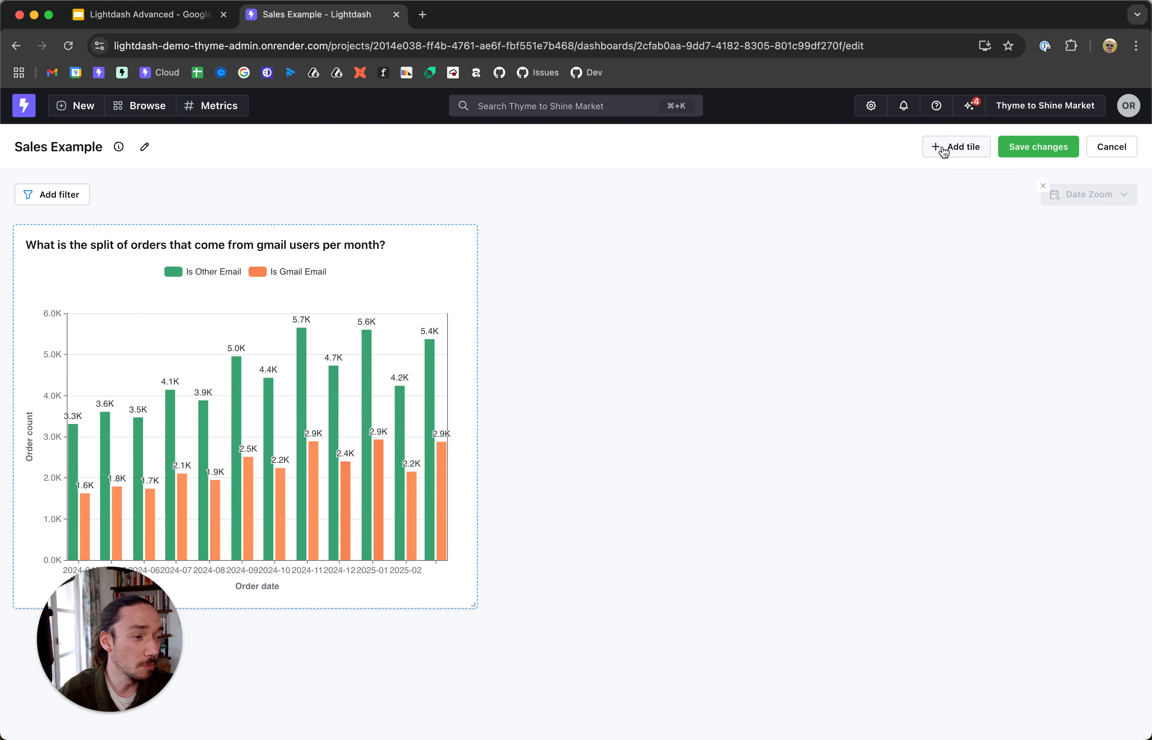
Step: Find the saved chart "What are the sales stats per partner?" by searching "partn" and add it to the dashboard
click(954, 148)
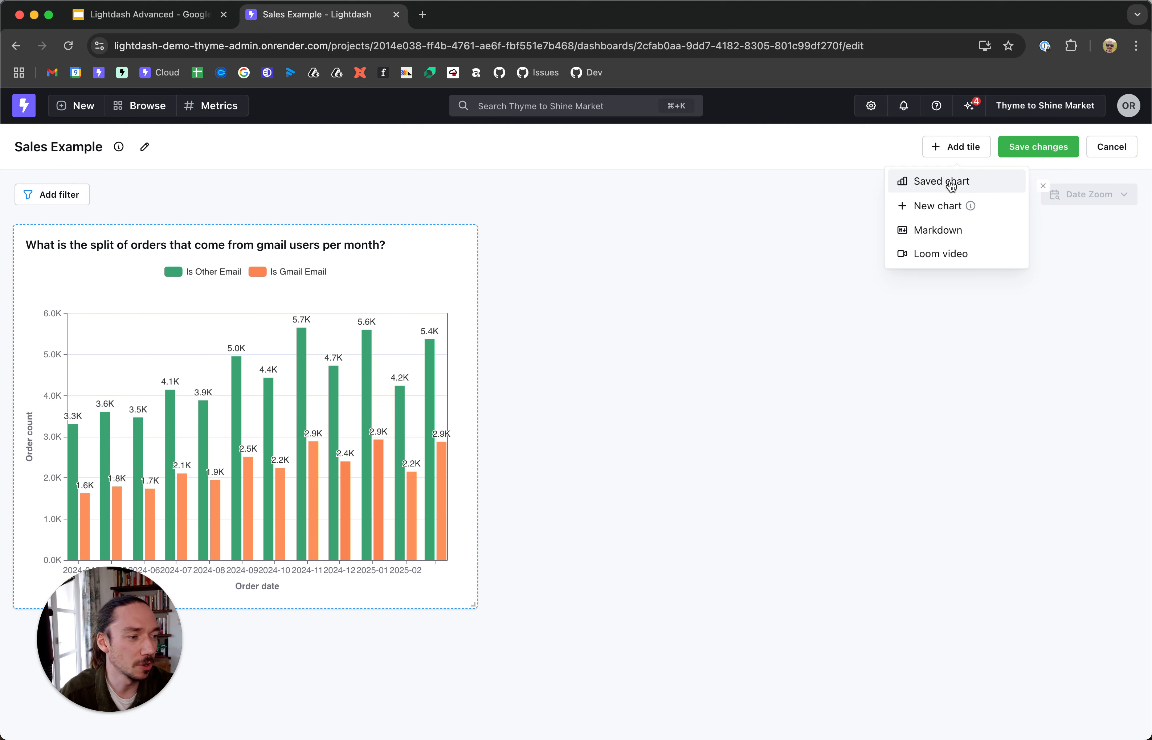
click(948, 185)
click(505, 257)
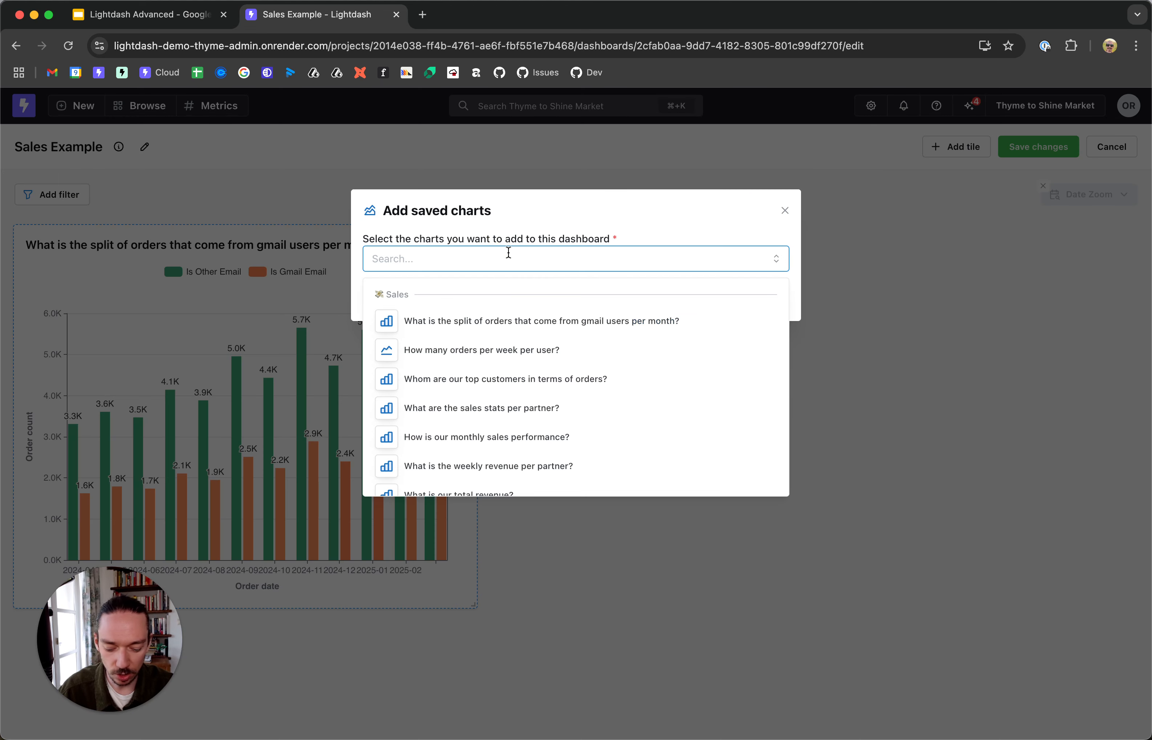
text(partn)
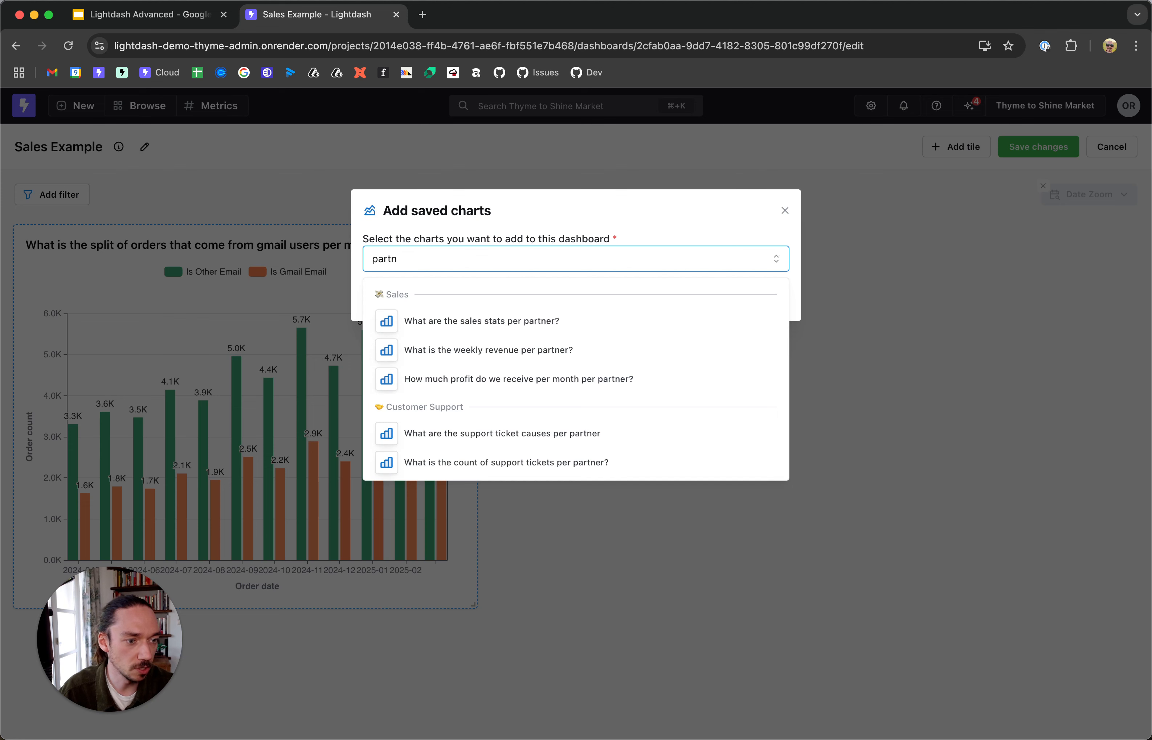
click(545, 324)
click(701, 198)
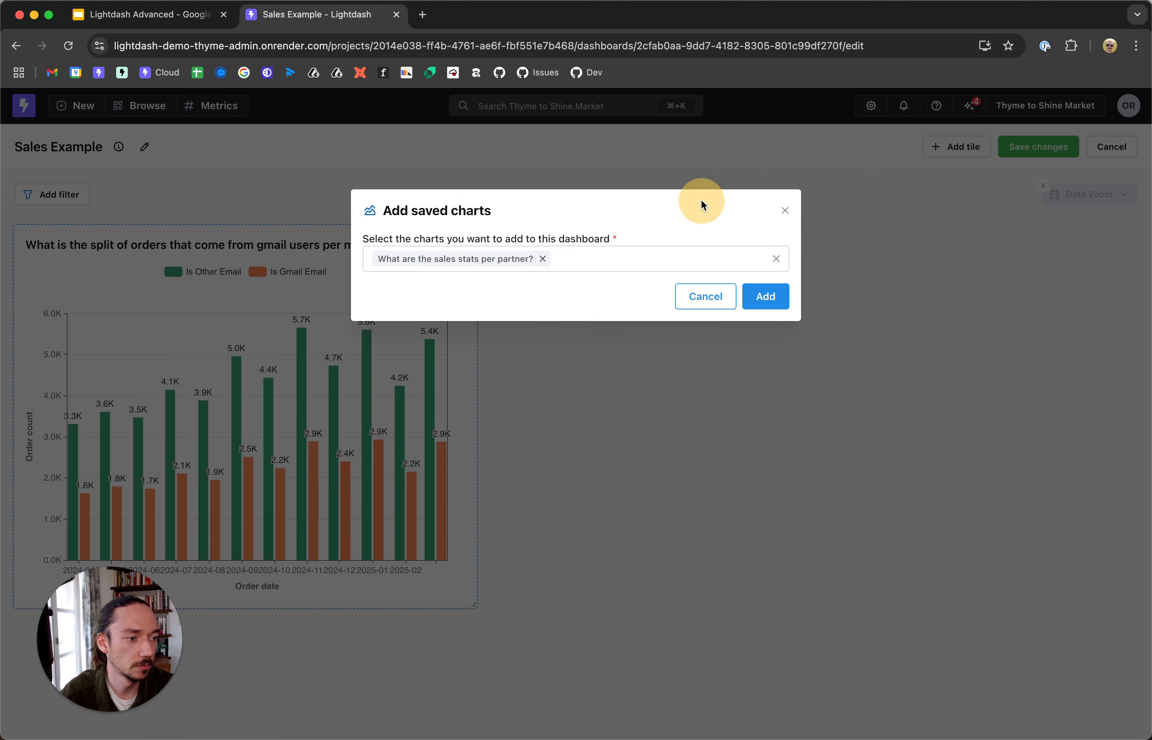
click(762, 296)
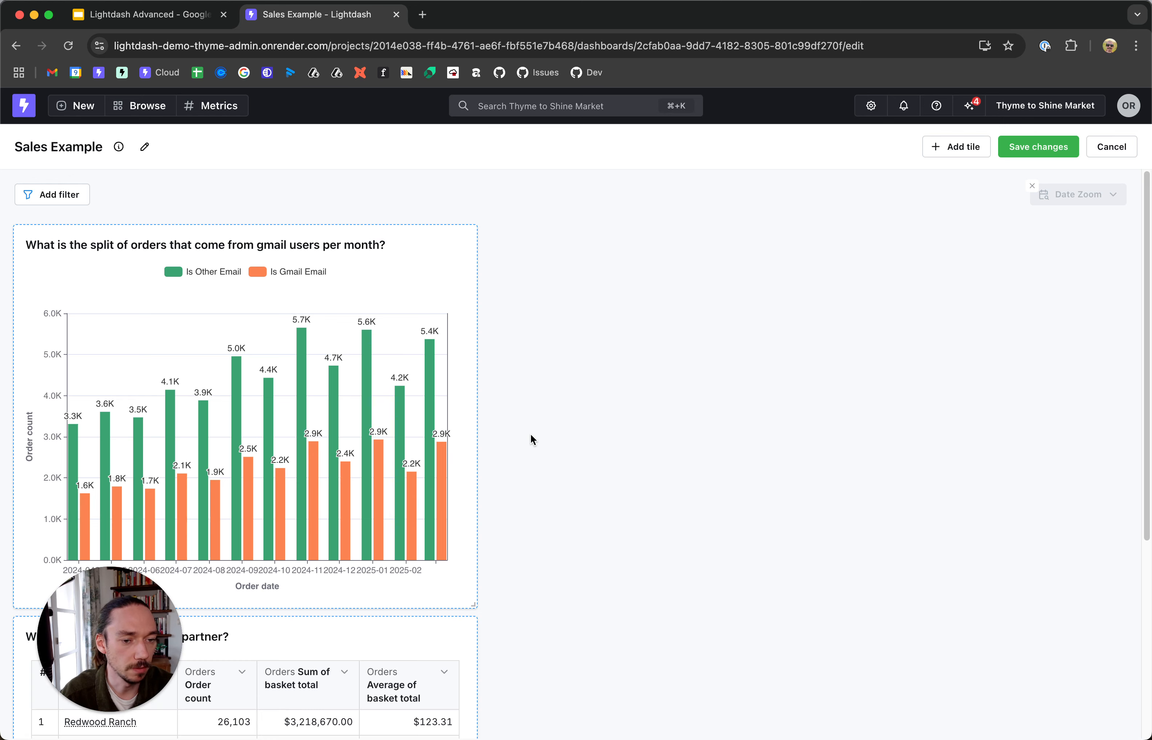
Step: Place the partner sales stats table beside the Gmail orders chart and widen the chart so both tiles fill the row
scroll(501, 388, down, 1)
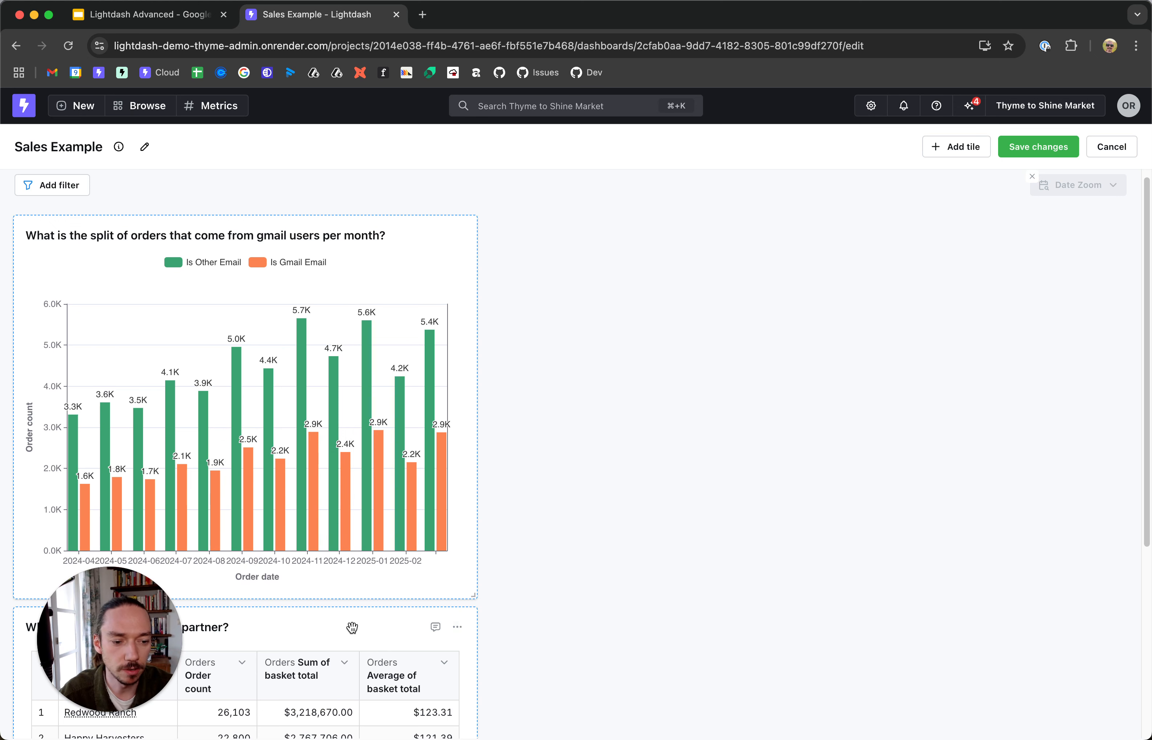
drag(326, 618, 795, 226)
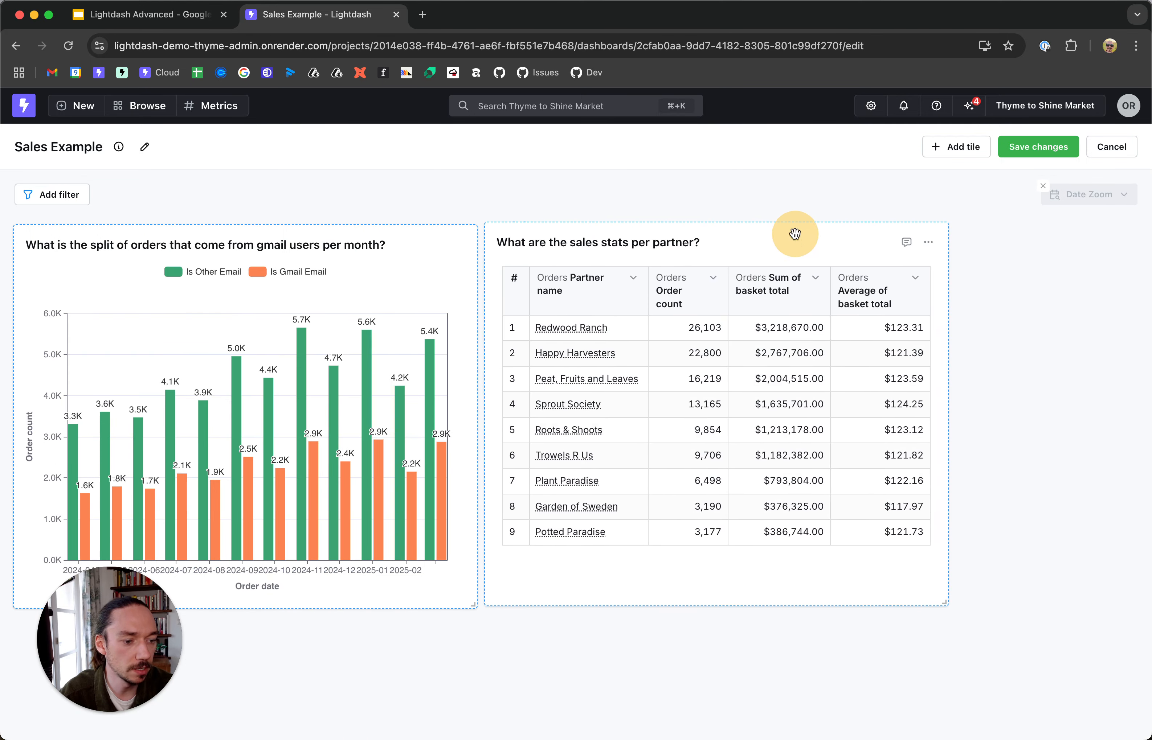
drag(473, 606, 608, 600)
drag(698, 625, 886, 237)
drag(601, 605, 666, 605)
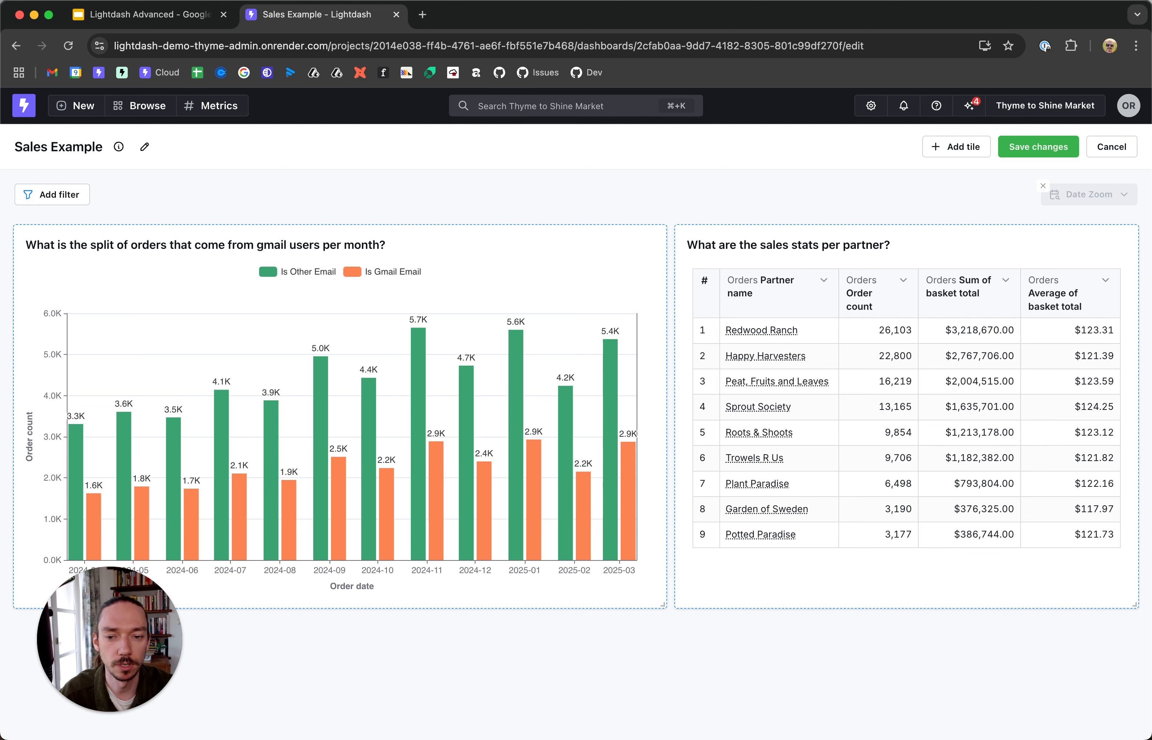
Step: Prepare a markdown tile titled "Sales Dashboard" with a welcome text about using the filters and a note mentioning links and embedded images
click(963, 147)
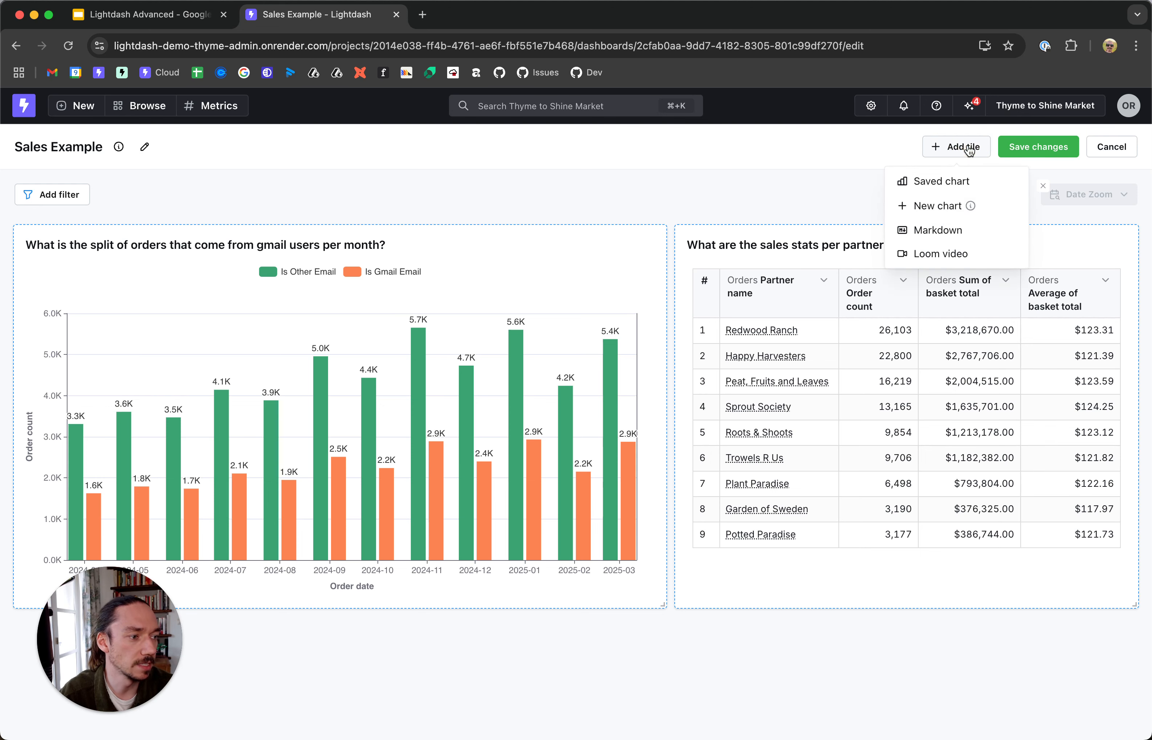
click(937, 231)
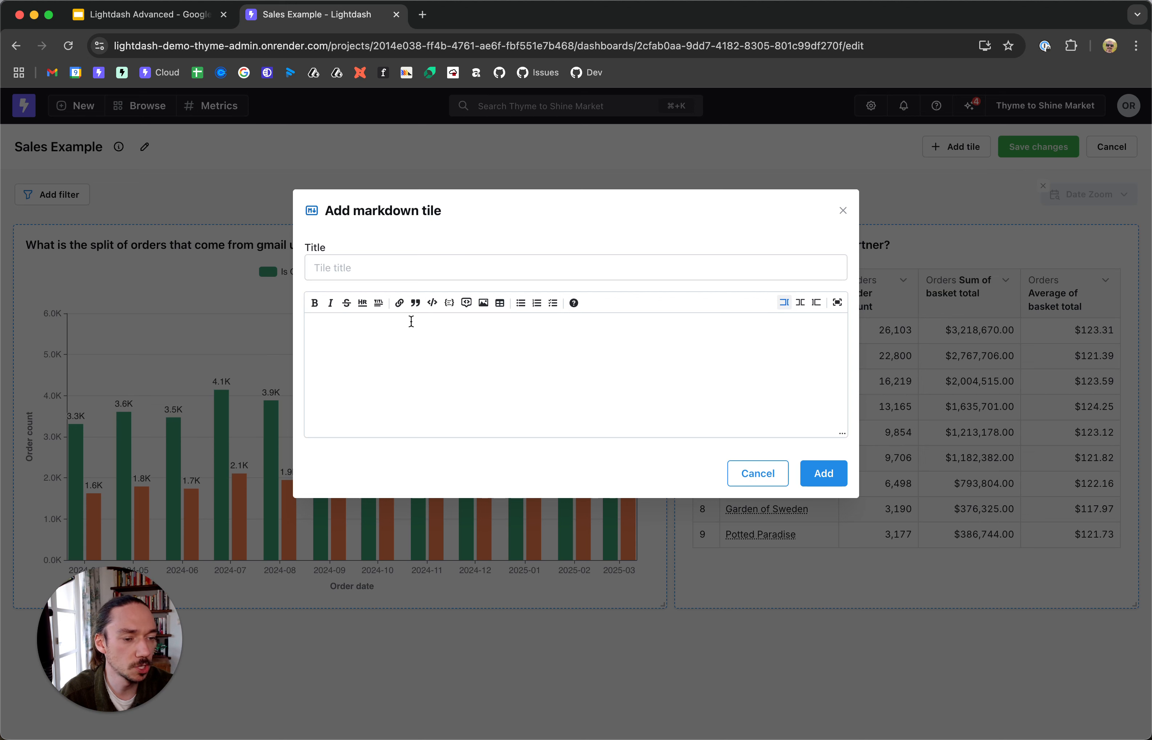
click(507, 279)
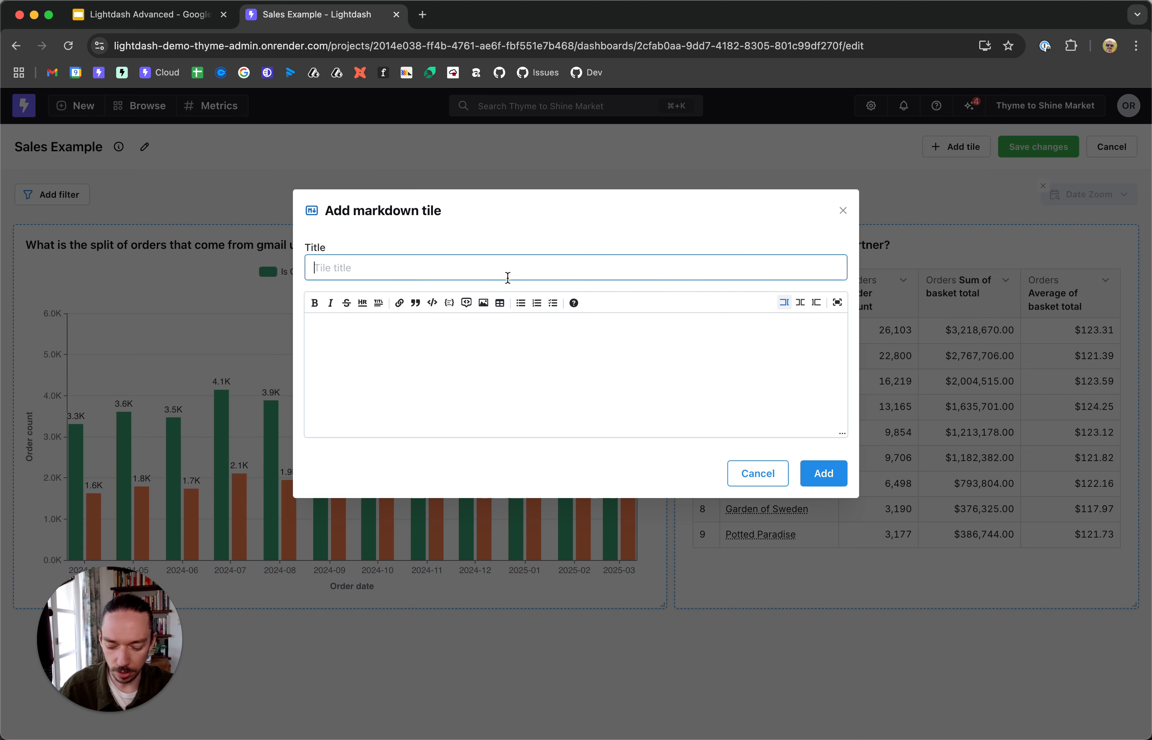
text(Sales Dashboard)
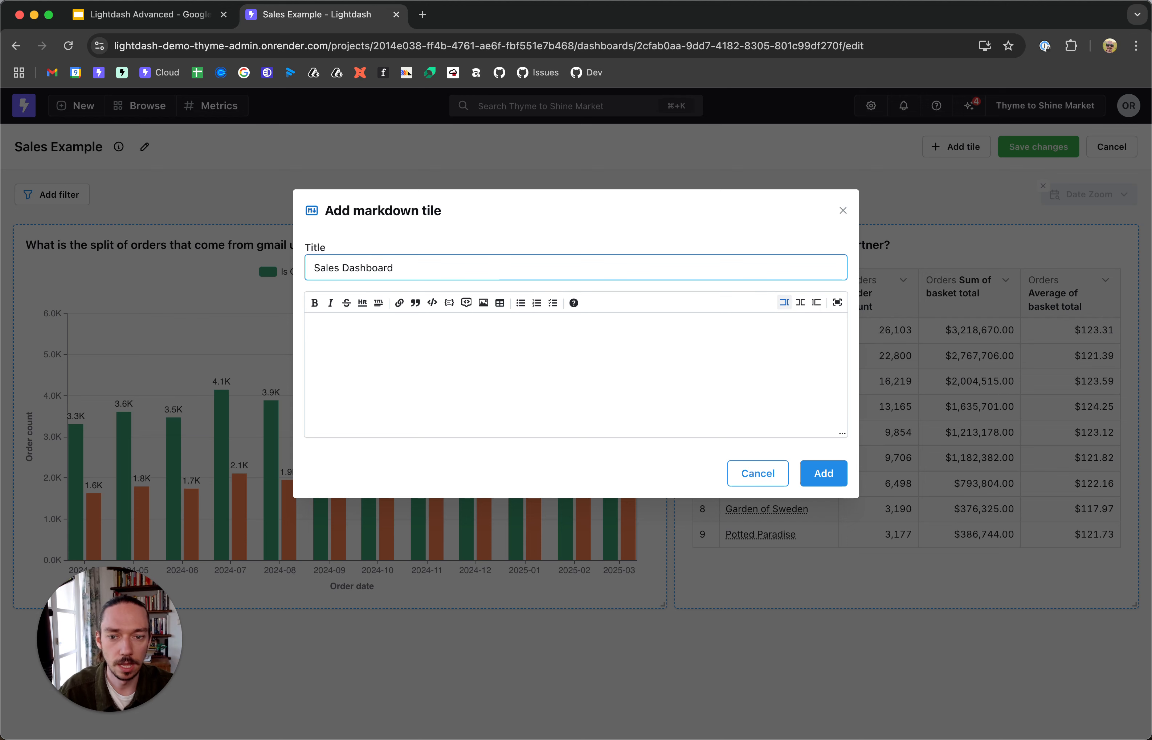
key(super+Tab)
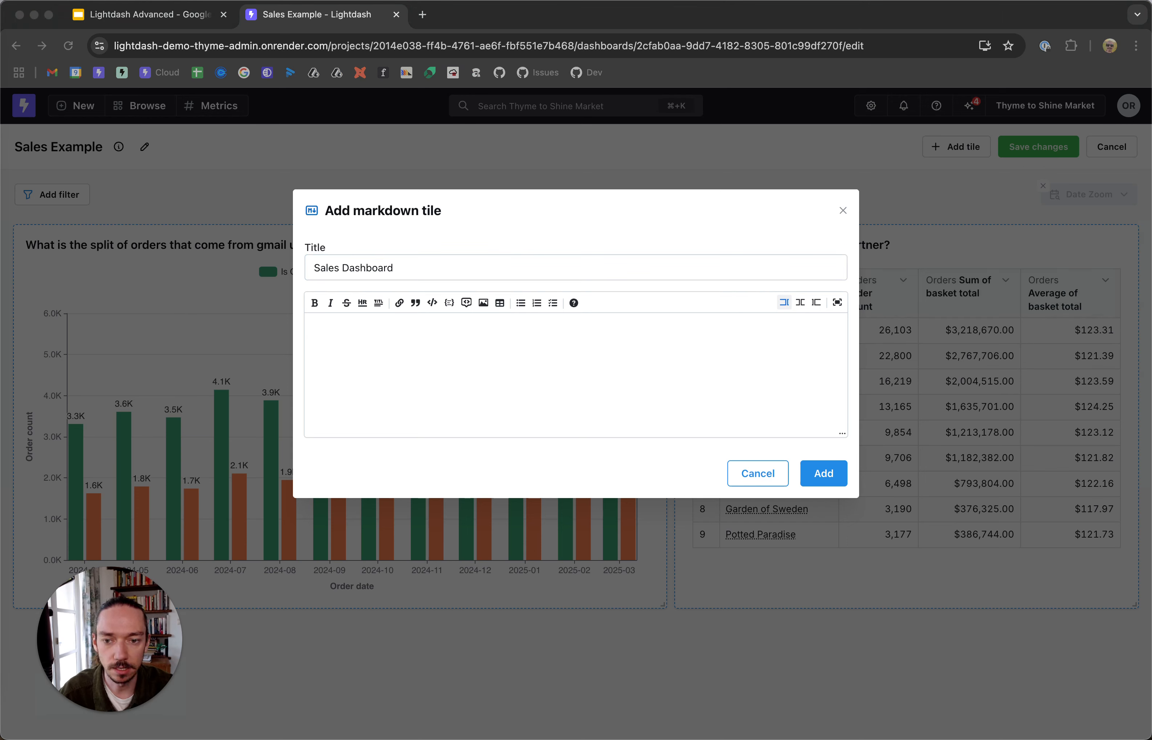
key(super+Tab)
click(397, 339)
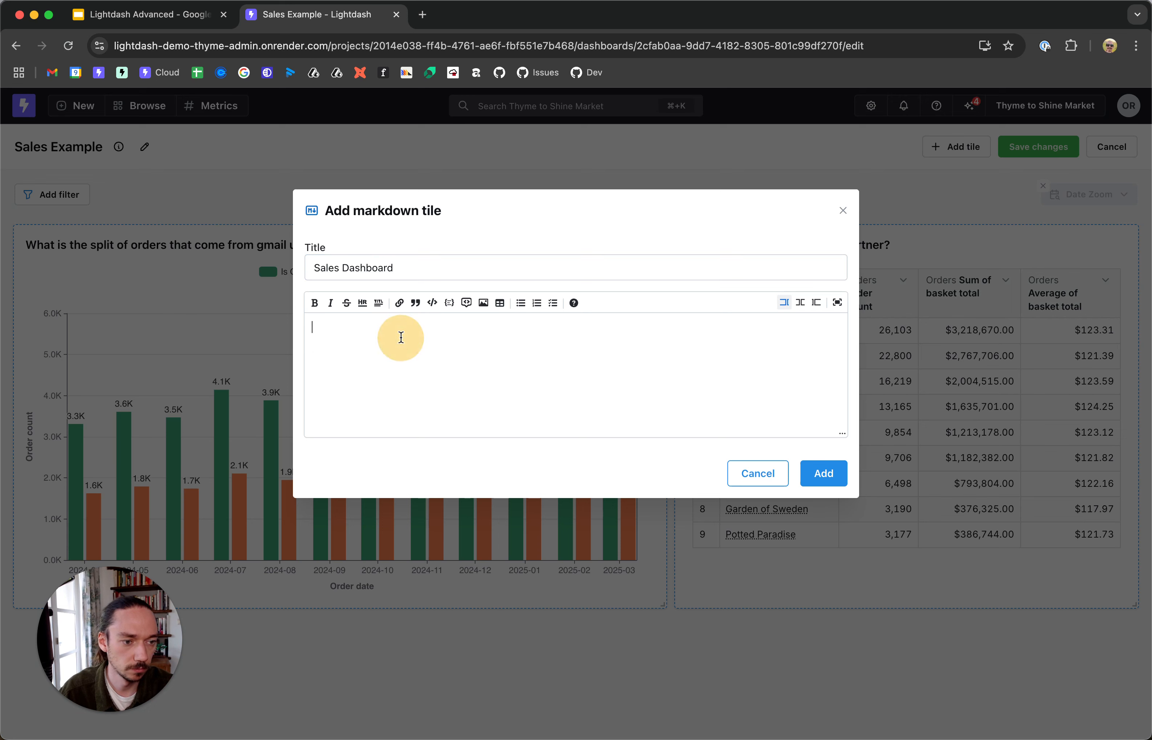
text(Welcome to the sales dashboard - to use this dashboard, check out some of the filters that are available and explore from there.  Note I could also add [links](https://analytics.lightdash.cloud/projects/8a223608-a1e4-426e-adcd-0598ea72b9f8/dashboards/4814ba25-e5a8-458c-9ceb-6a5f2d3c56bd/www.example.com) here if I want, or even embed images!)
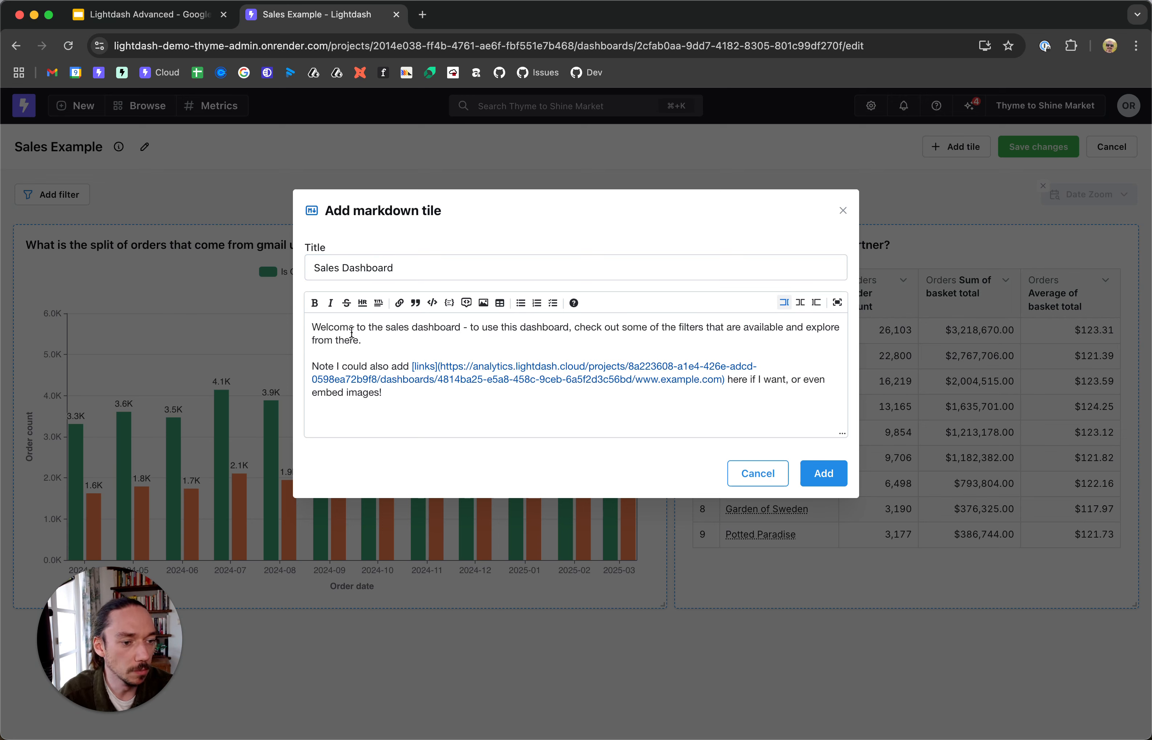
drag(361, 340, 283, 327)
click(393, 349)
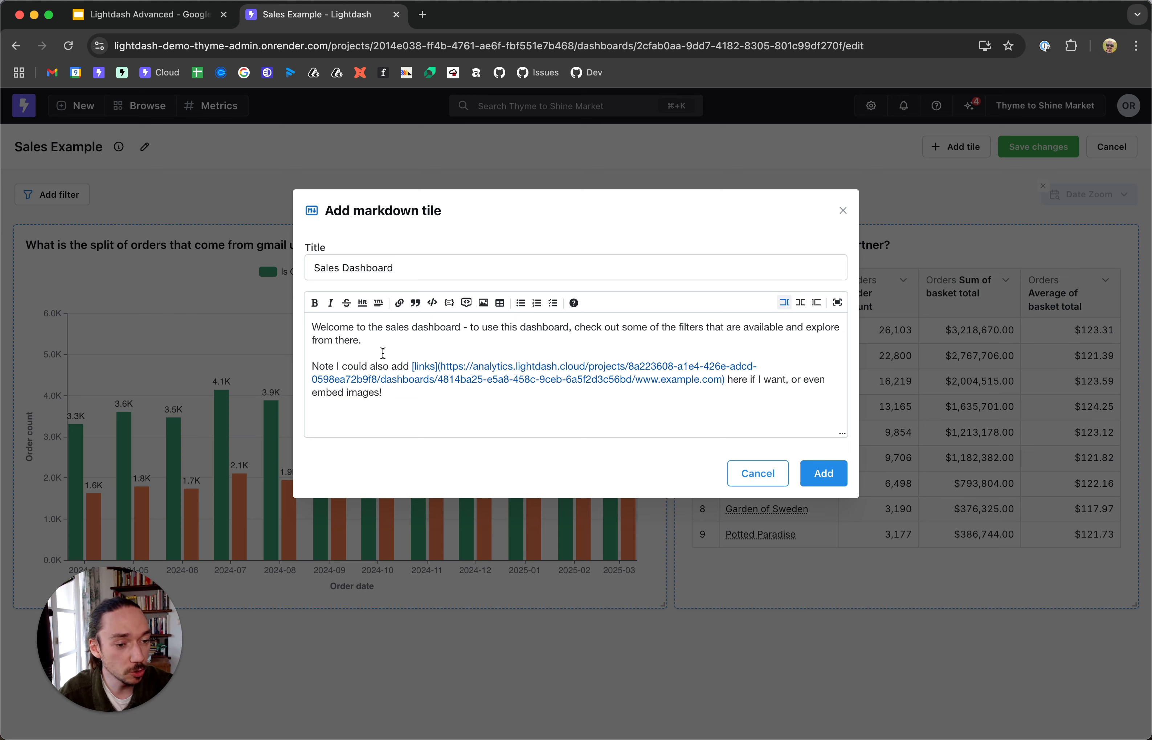
drag(334, 367, 392, 366)
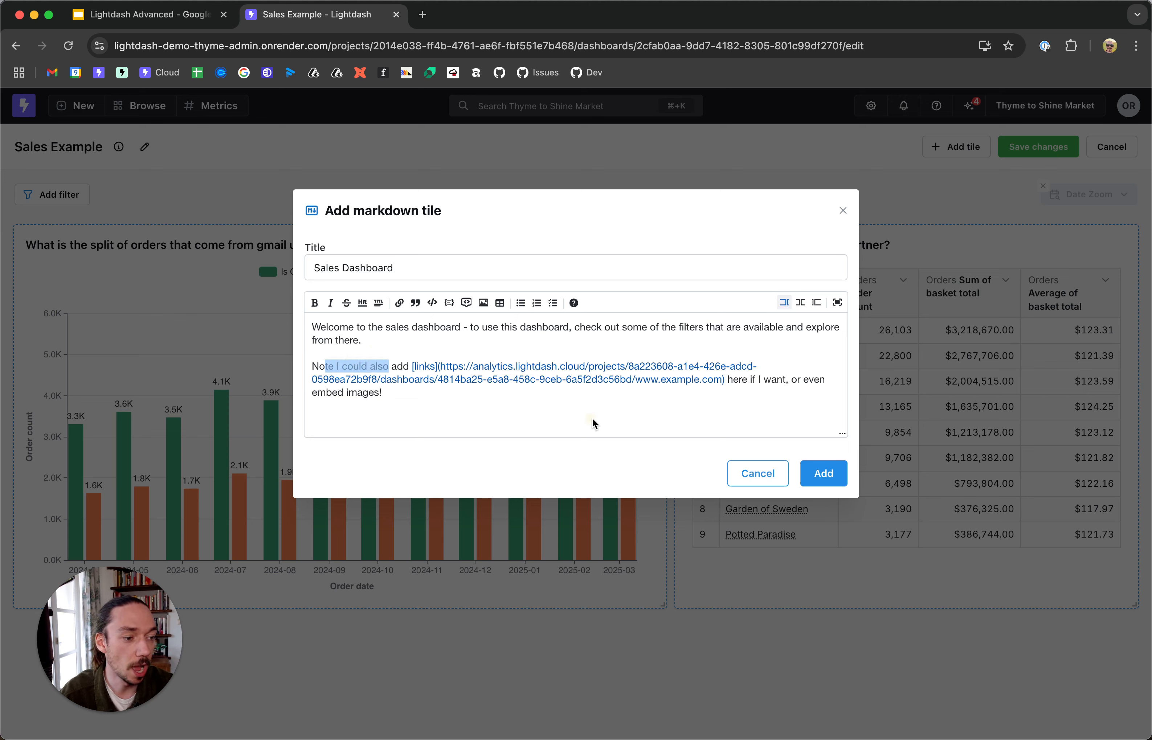
click(704, 390)
drag(723, 380, 444, 366)
text(ww)
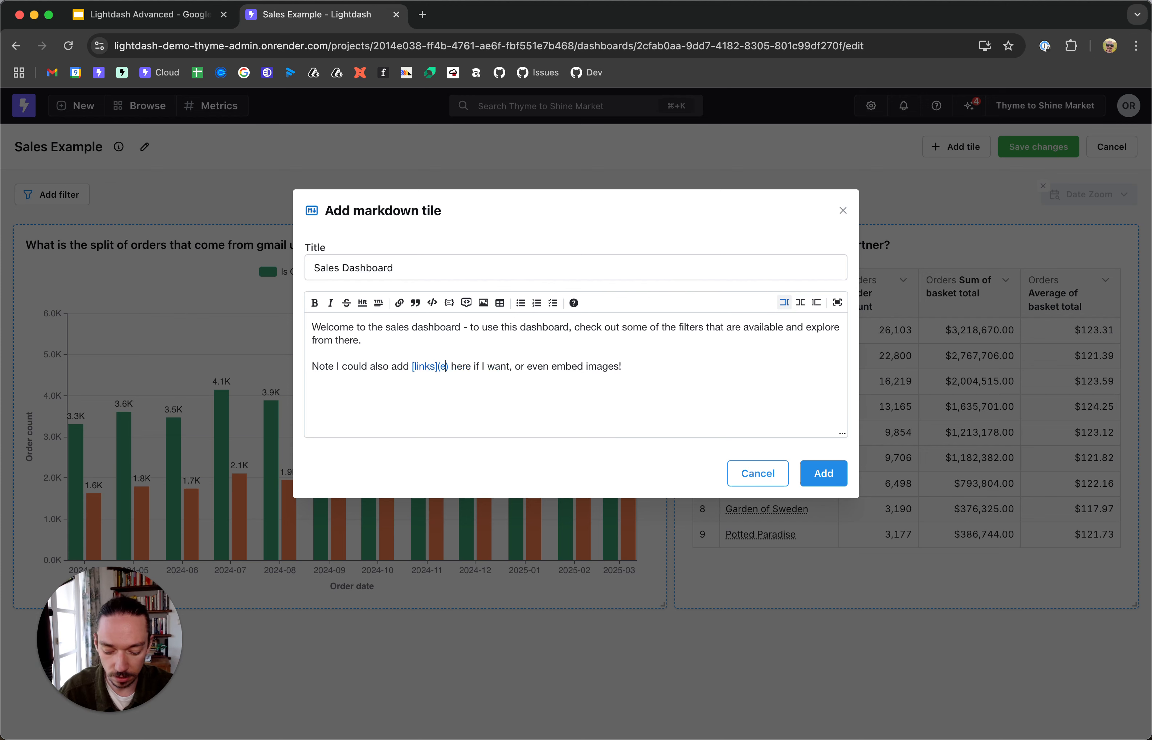
text(w.example.com)
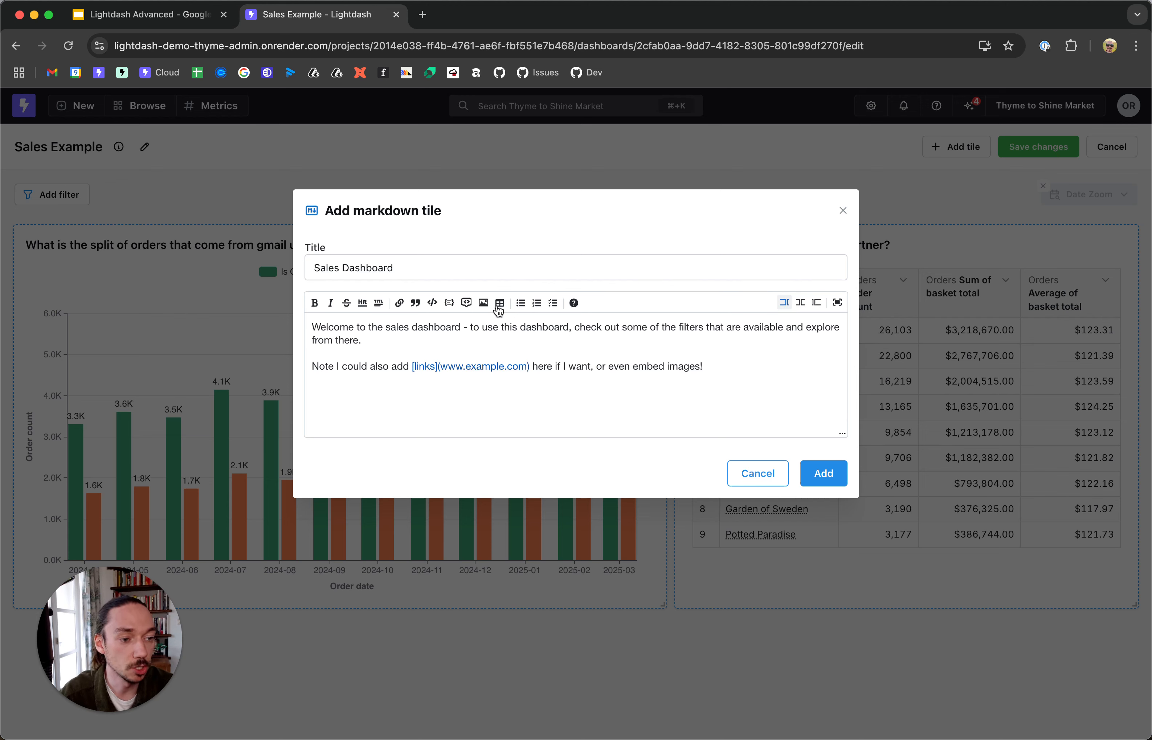
Step: Try out a markdown image placeholder on a new line below the note, and delete it again
click(464, 380)
key(Return)
key(Return)
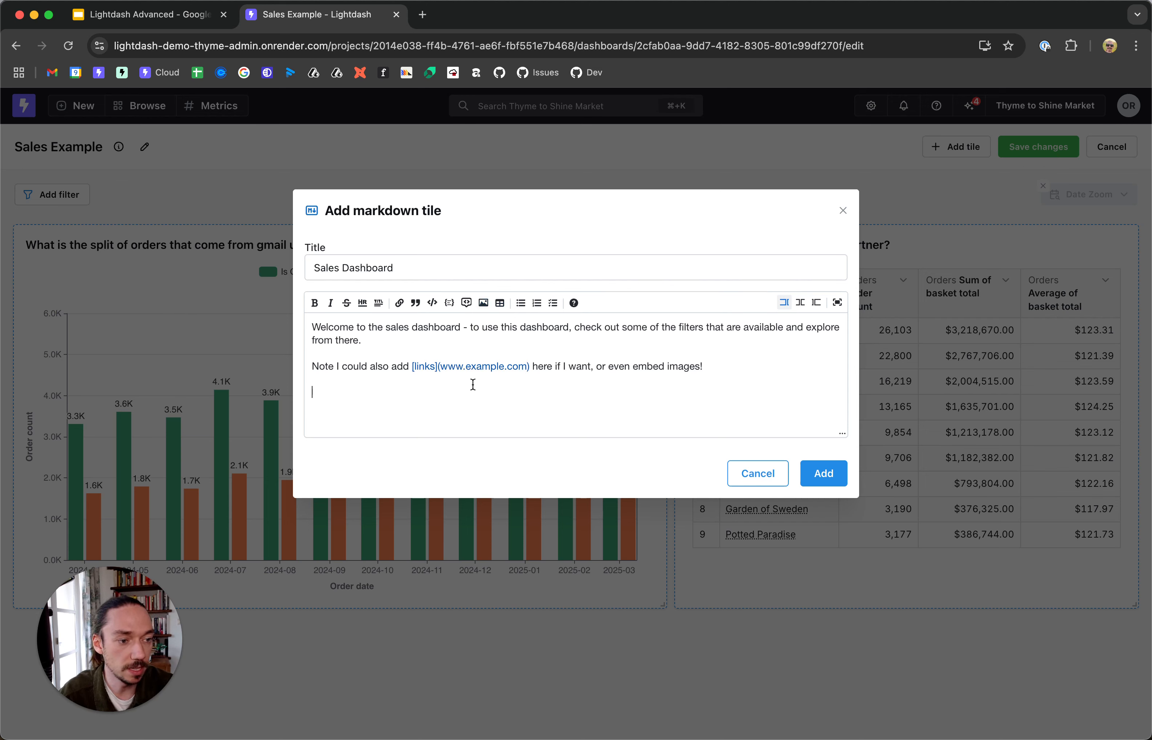
click(486, 305)
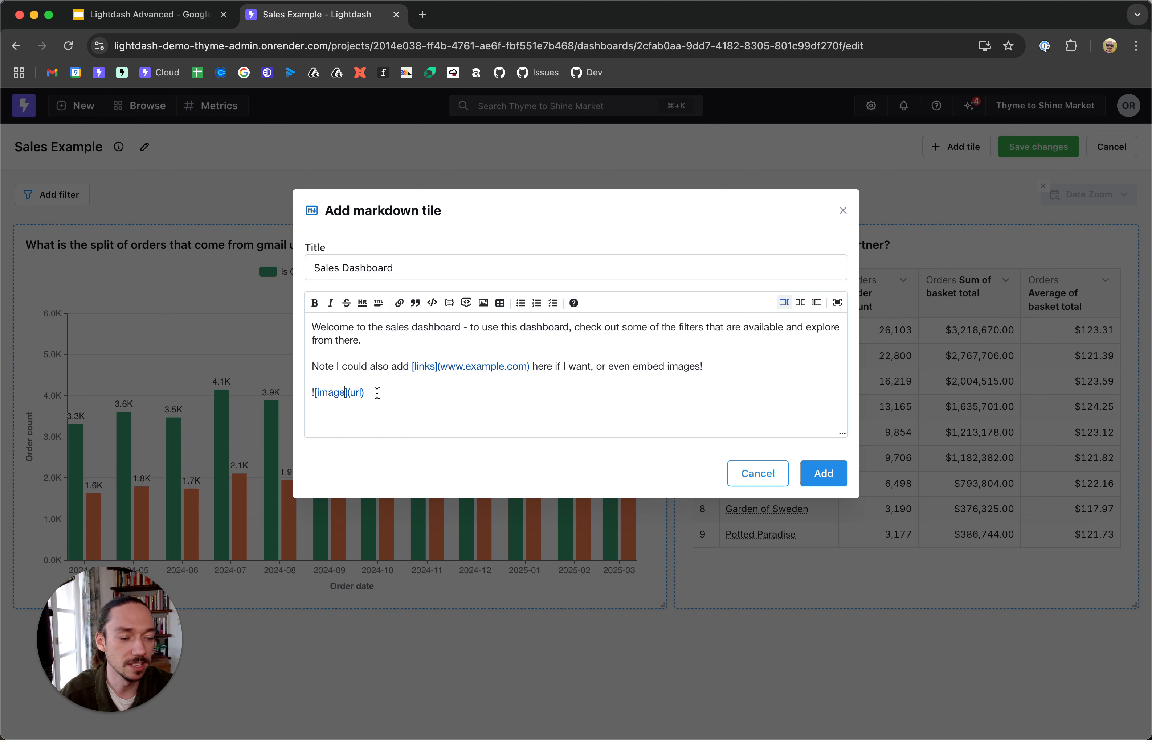
drag(452, 411, 267, 393)
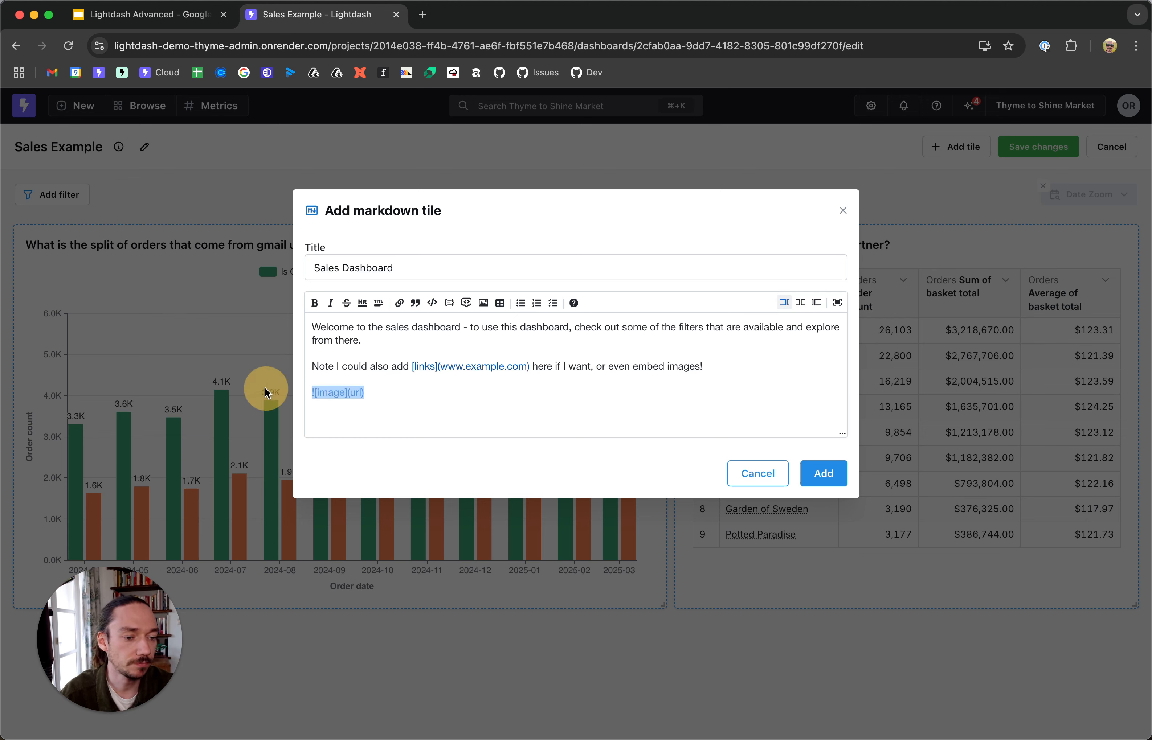
key(BackSpace)
Step: Add the Sales Dashboard markdown tile to the dashboard and move it above the Gmail orders chart
click(823, 474)
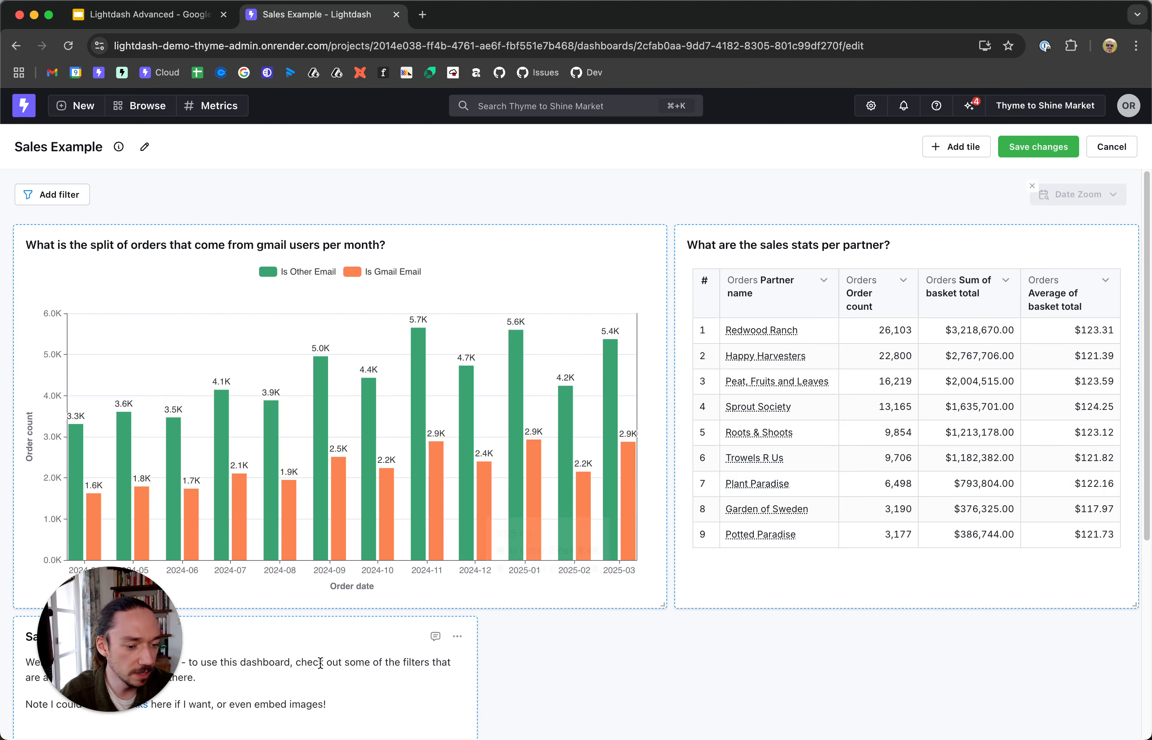
drag(339, 628, 382, 238)
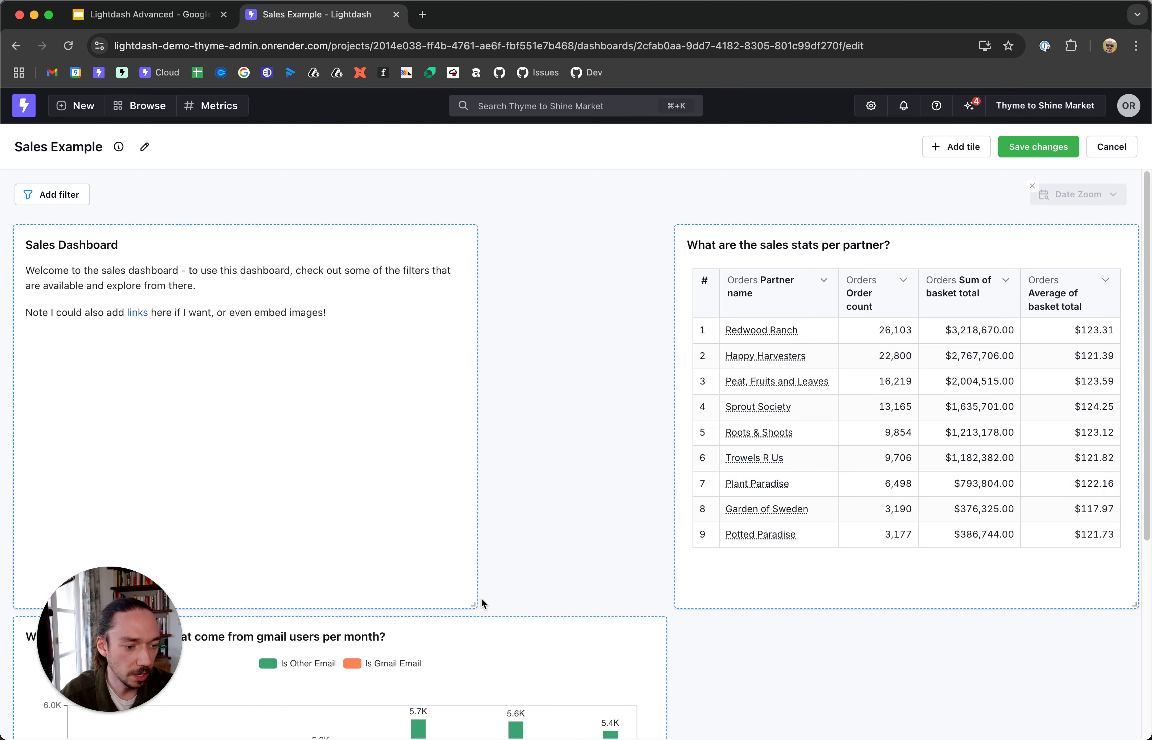
Step: Resize the Sales Dashboard markdown tile to a short banner across the full dashboard width and save the dashboard
drag(481, 602, 1119, 351)
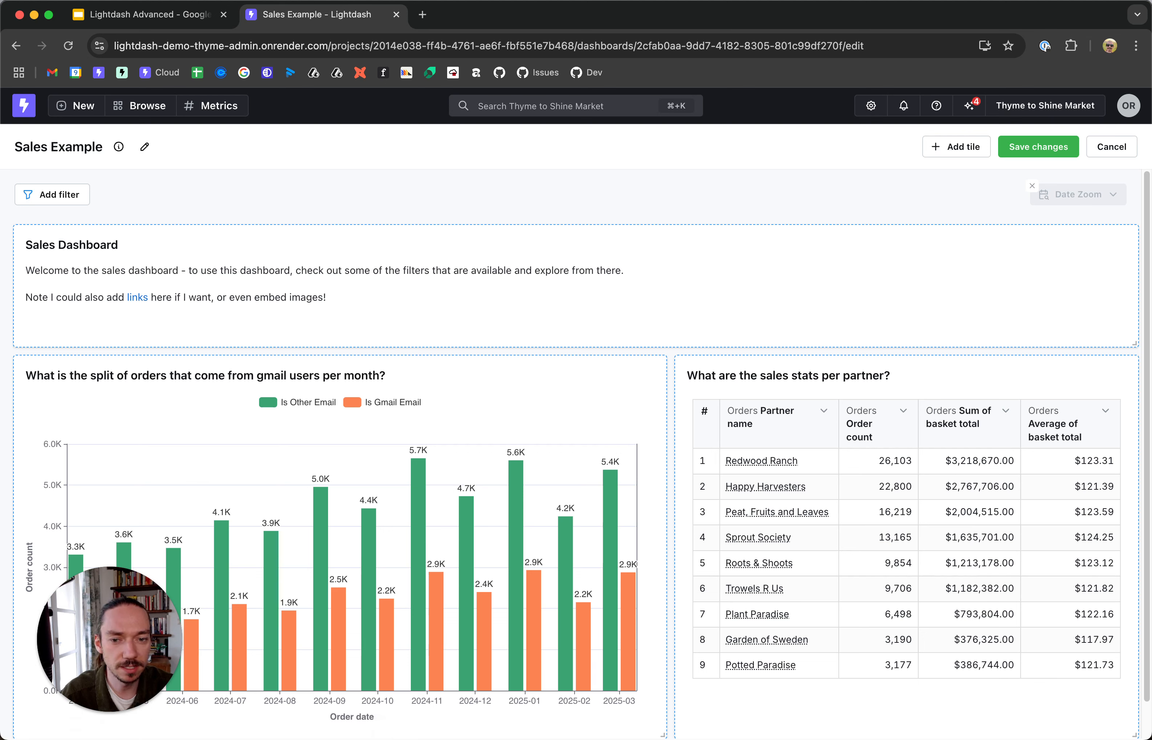
click(1019, 150)
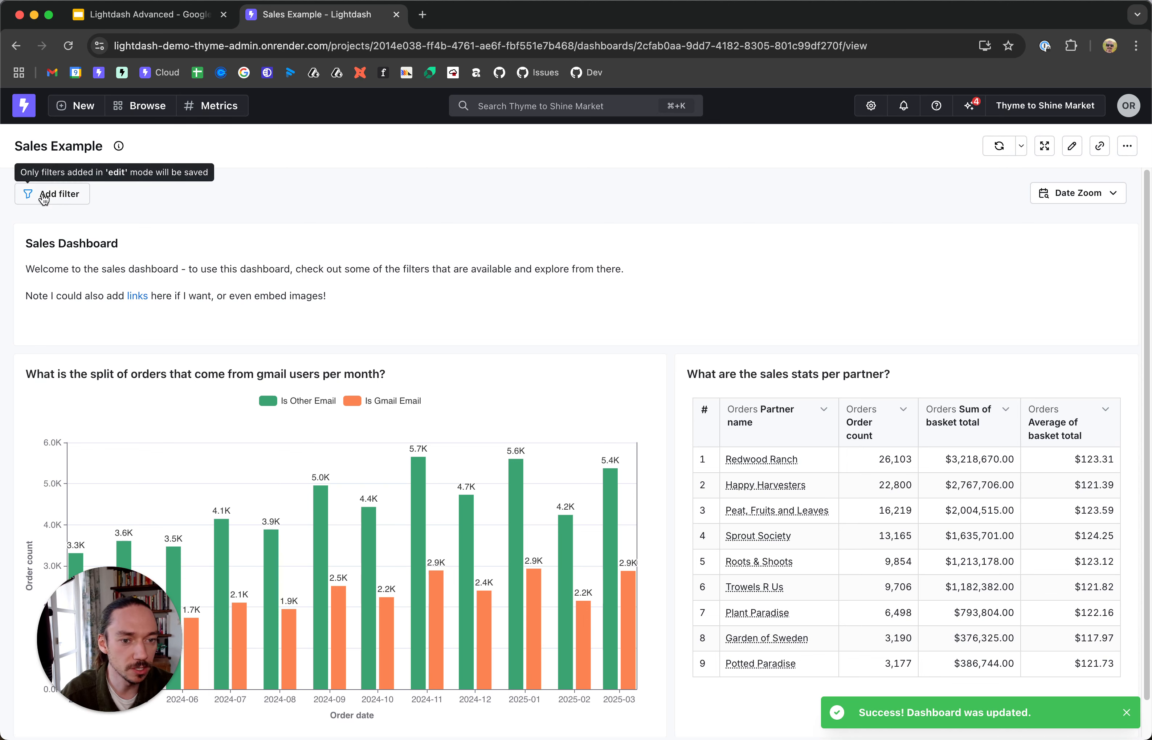
click(57, 192)
click(387, 221)
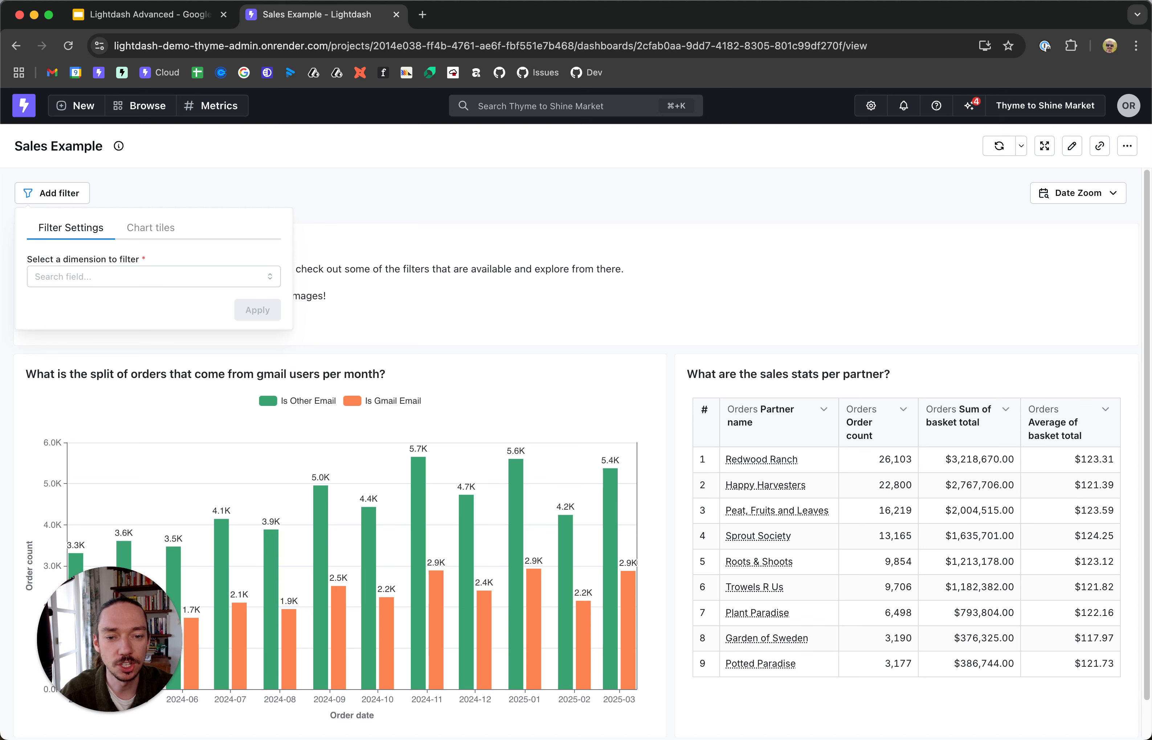
click(458, 194)
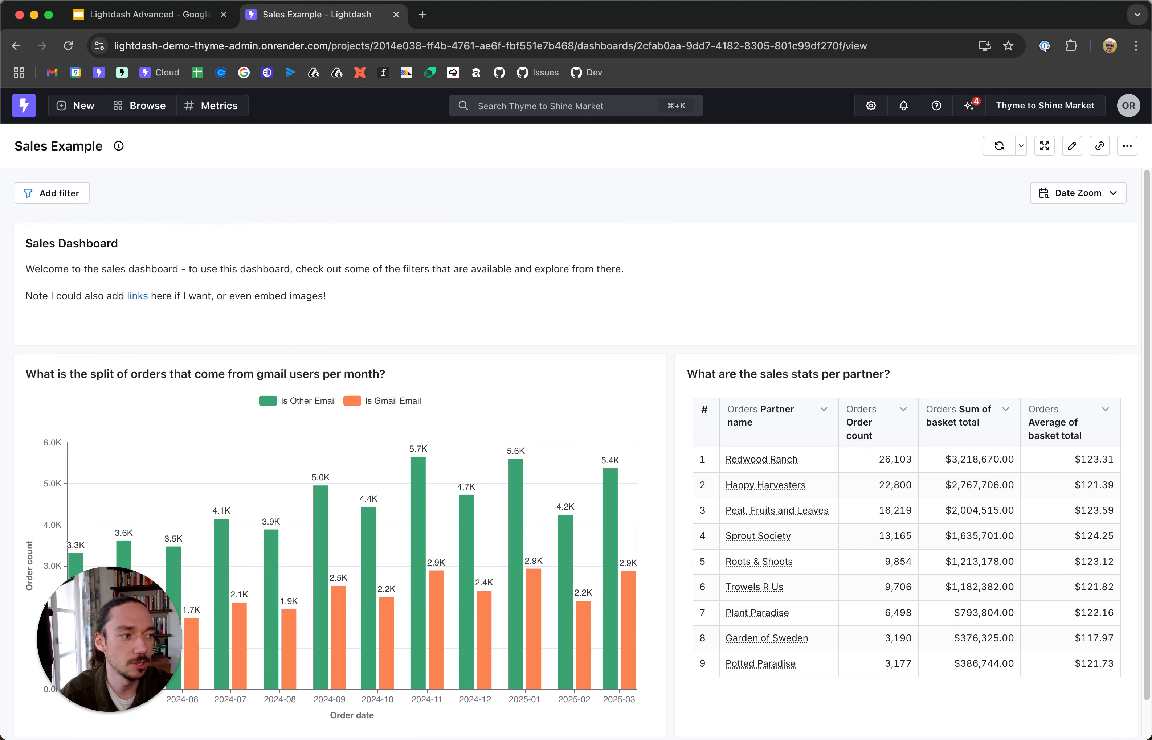
Step: Put the dashboard in edit mode and start a new filter on the Orders Browser dimension
click(1073, 147)
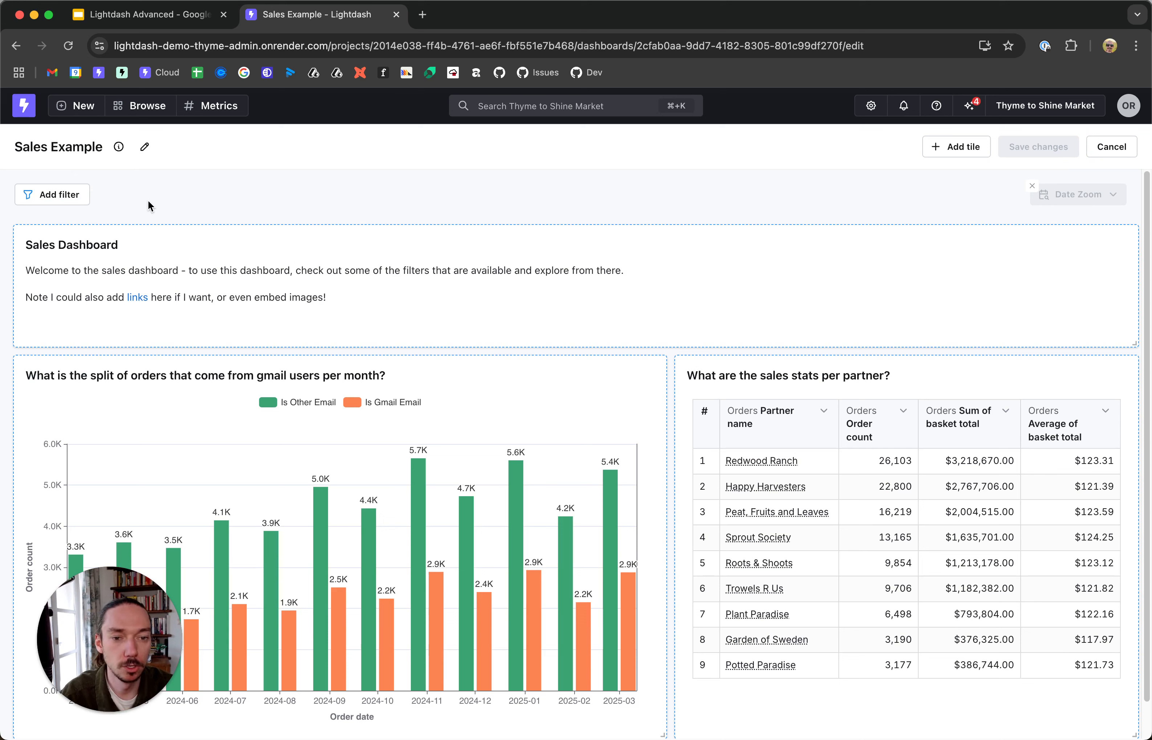
click(73, 199)
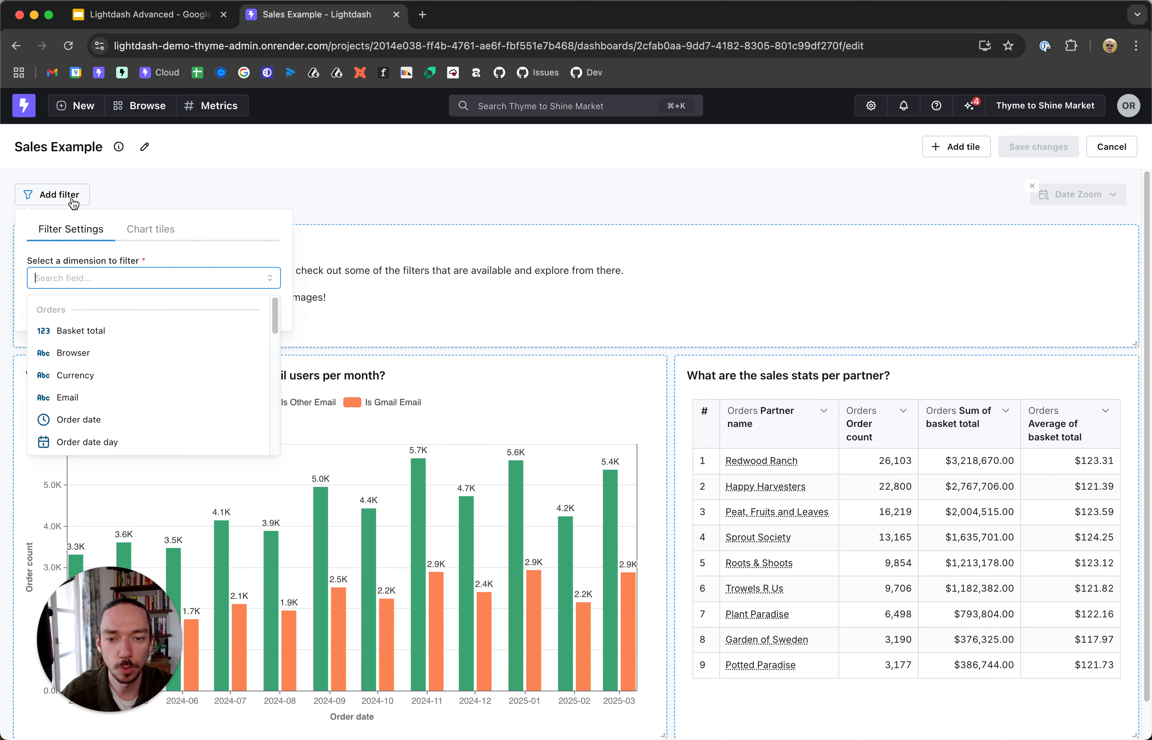
text(brow)
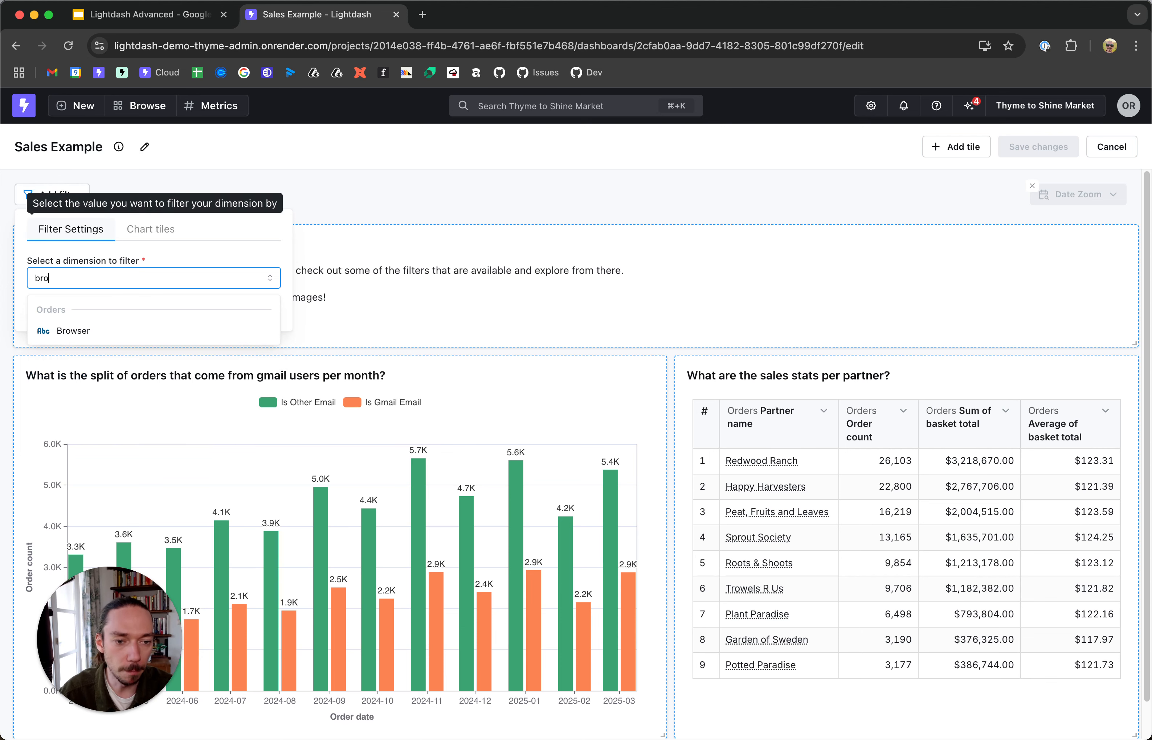
click(91, 333)
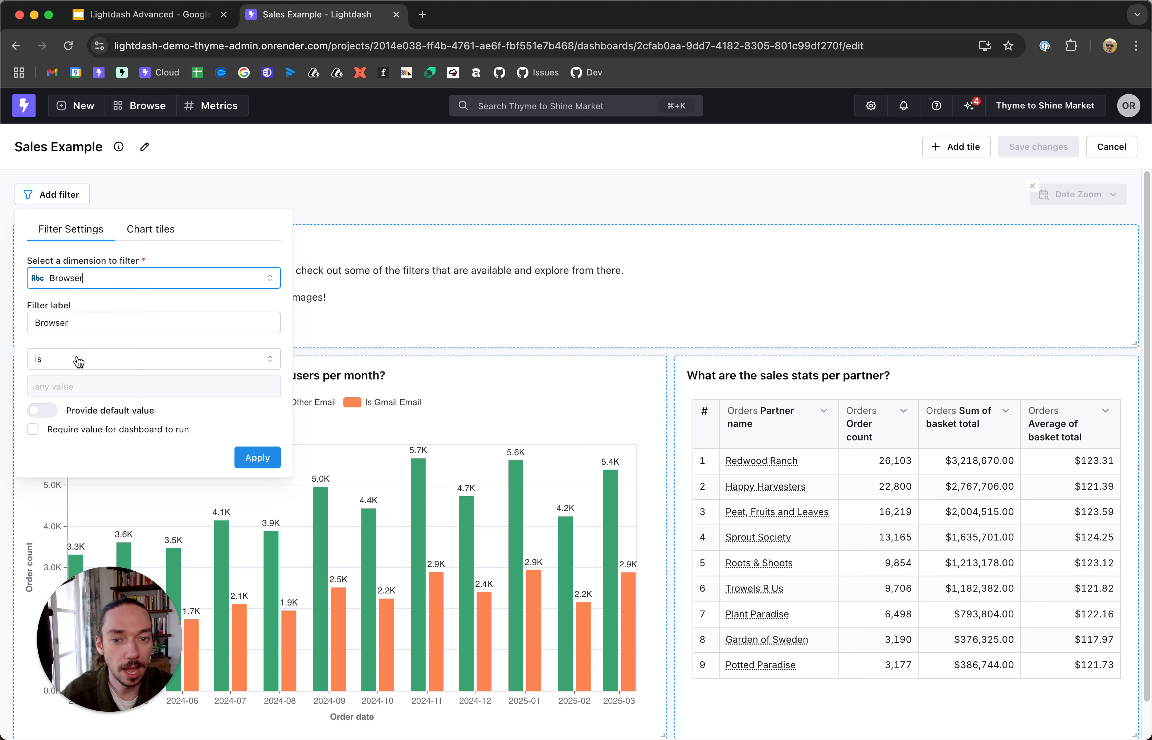
Step: Try out chrome as the default value of the Browser filter, and switch the default value off again
click(43, 412)
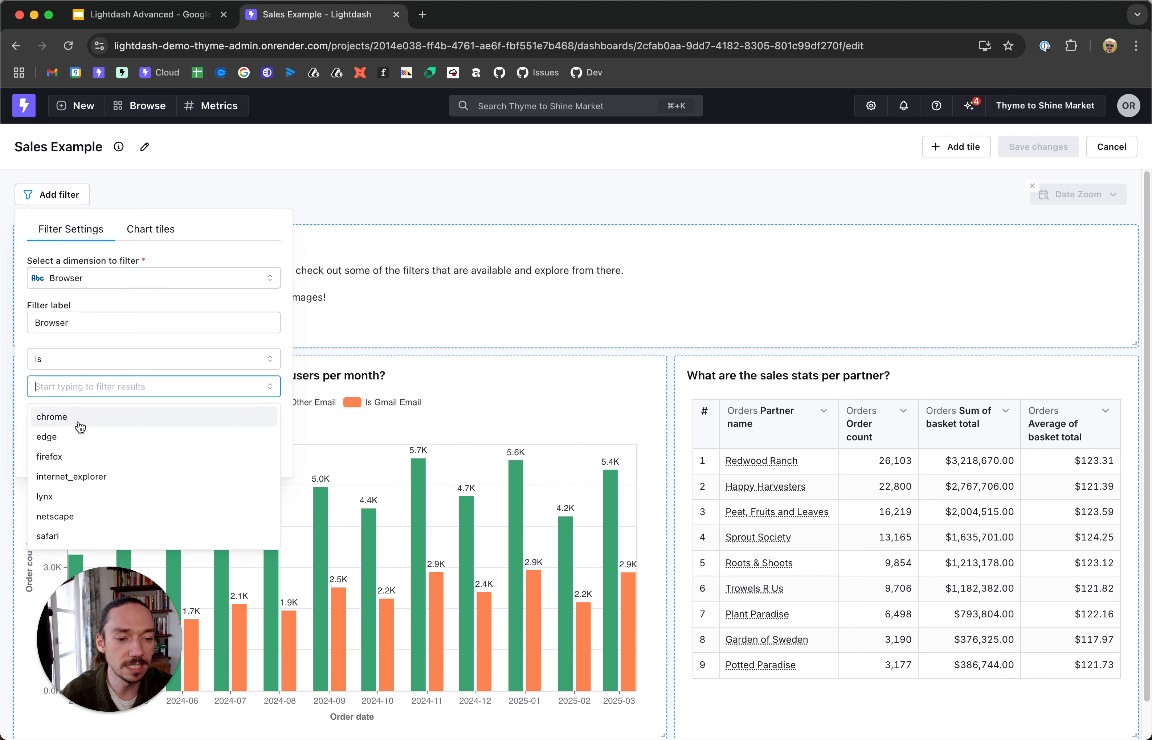
click(80, 426)
click(141, 339)
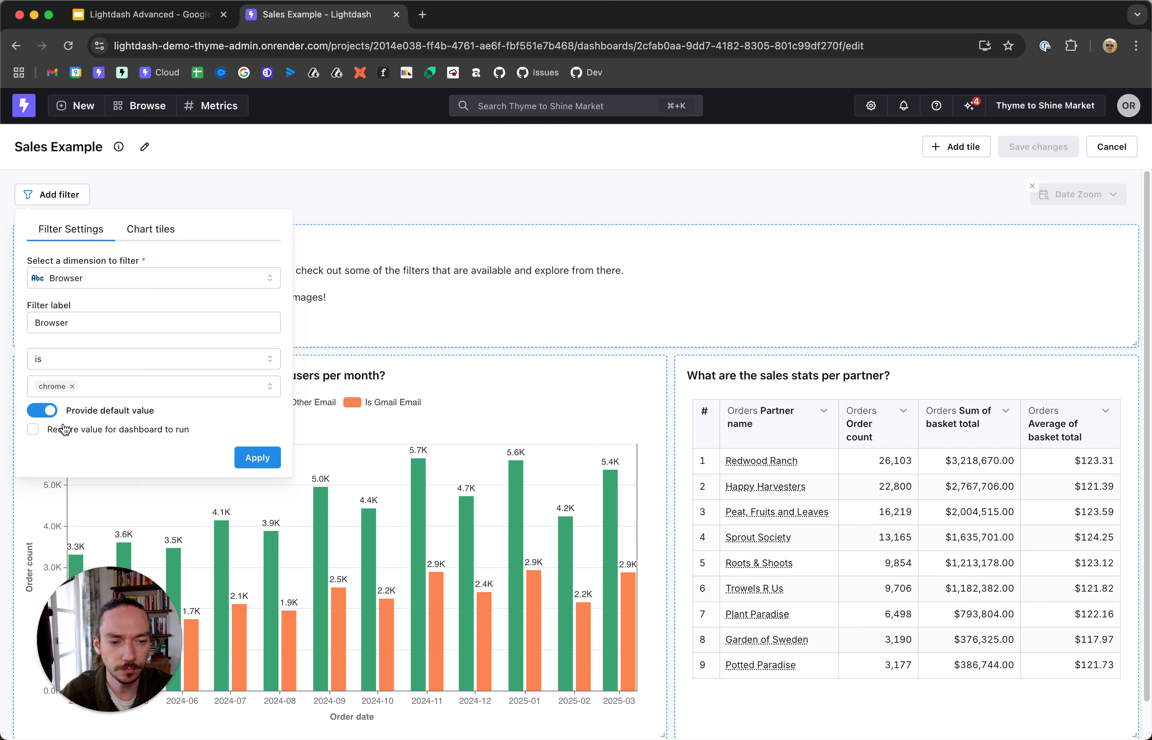
click(47, 411)
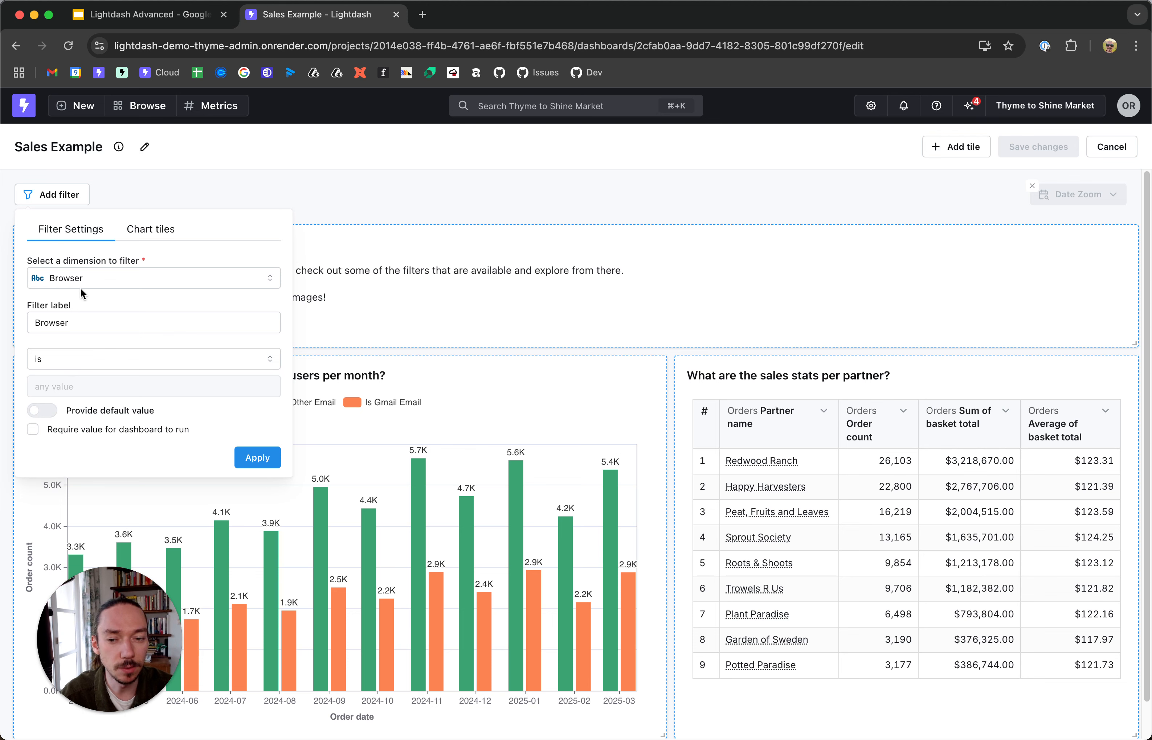
Step: Review which chart tiles the Browser filter covers, apply it without a default value, and save the dashboard
click(155, 241)
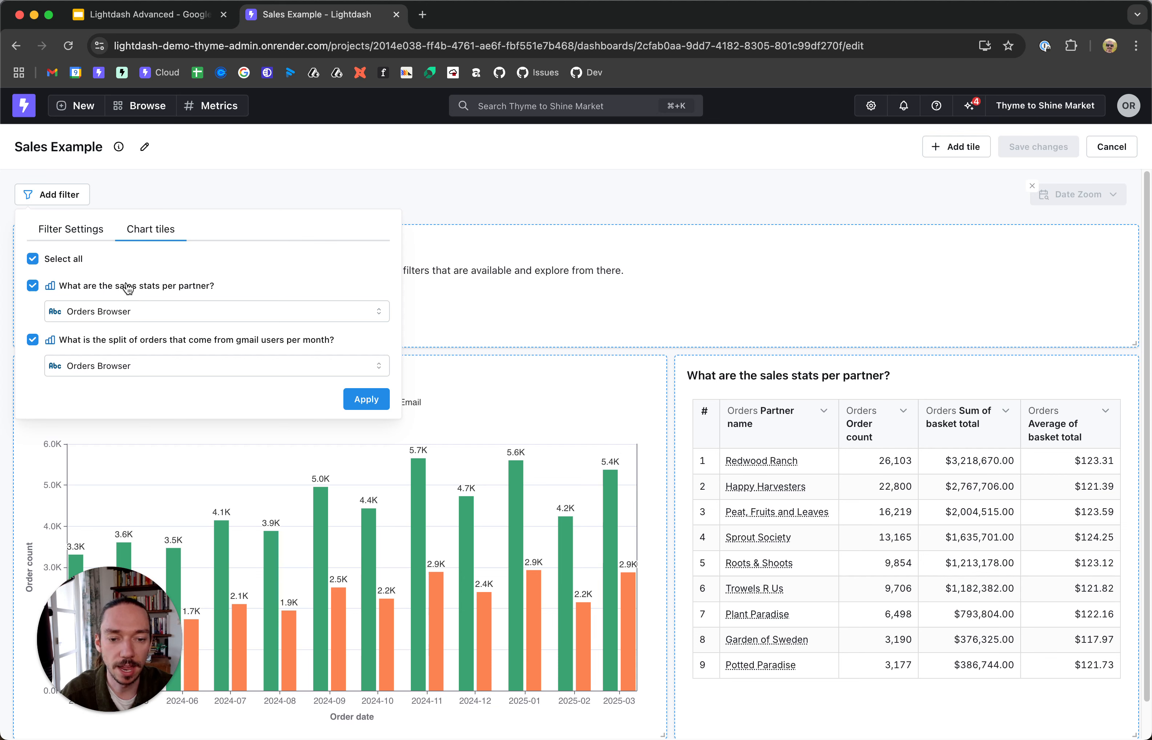
click(58, 230)
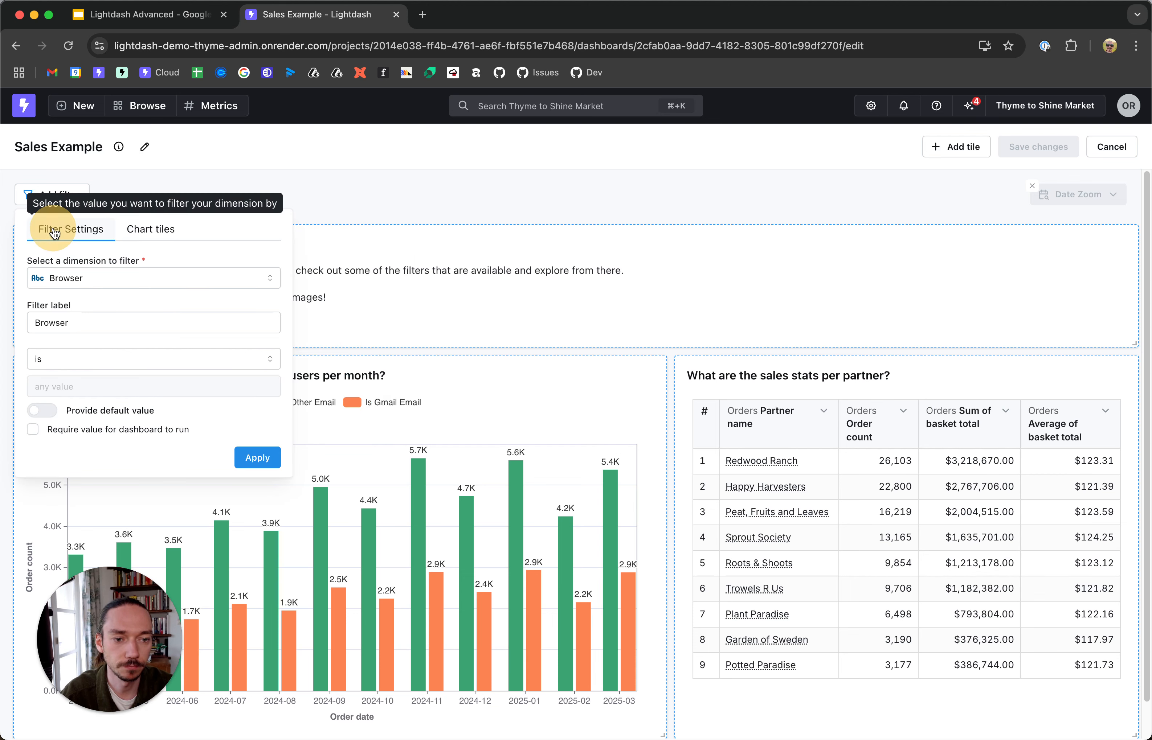
click(257, 459)
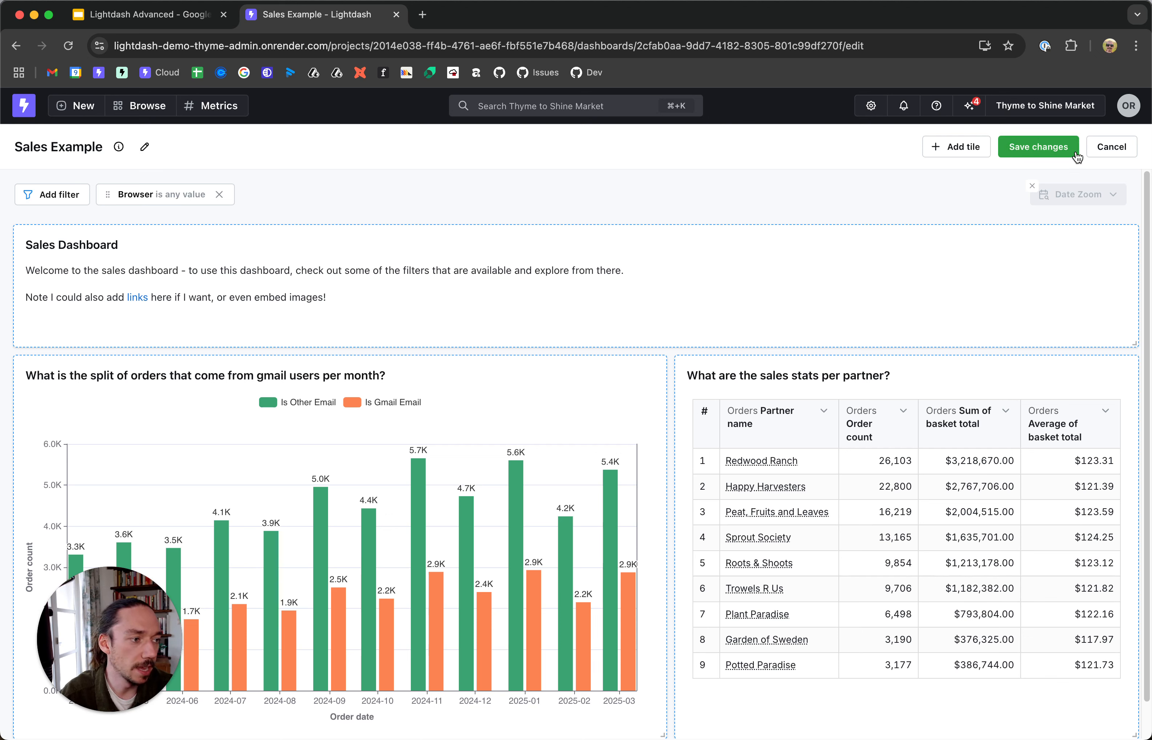
click(1050, 145)
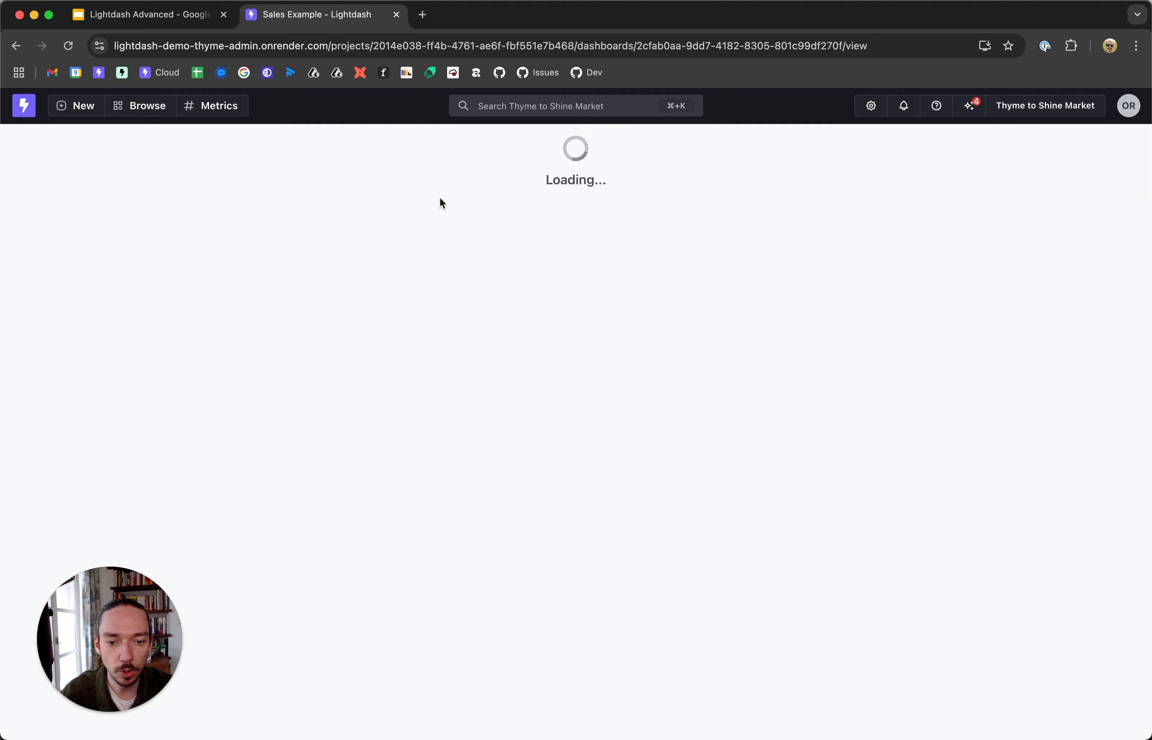